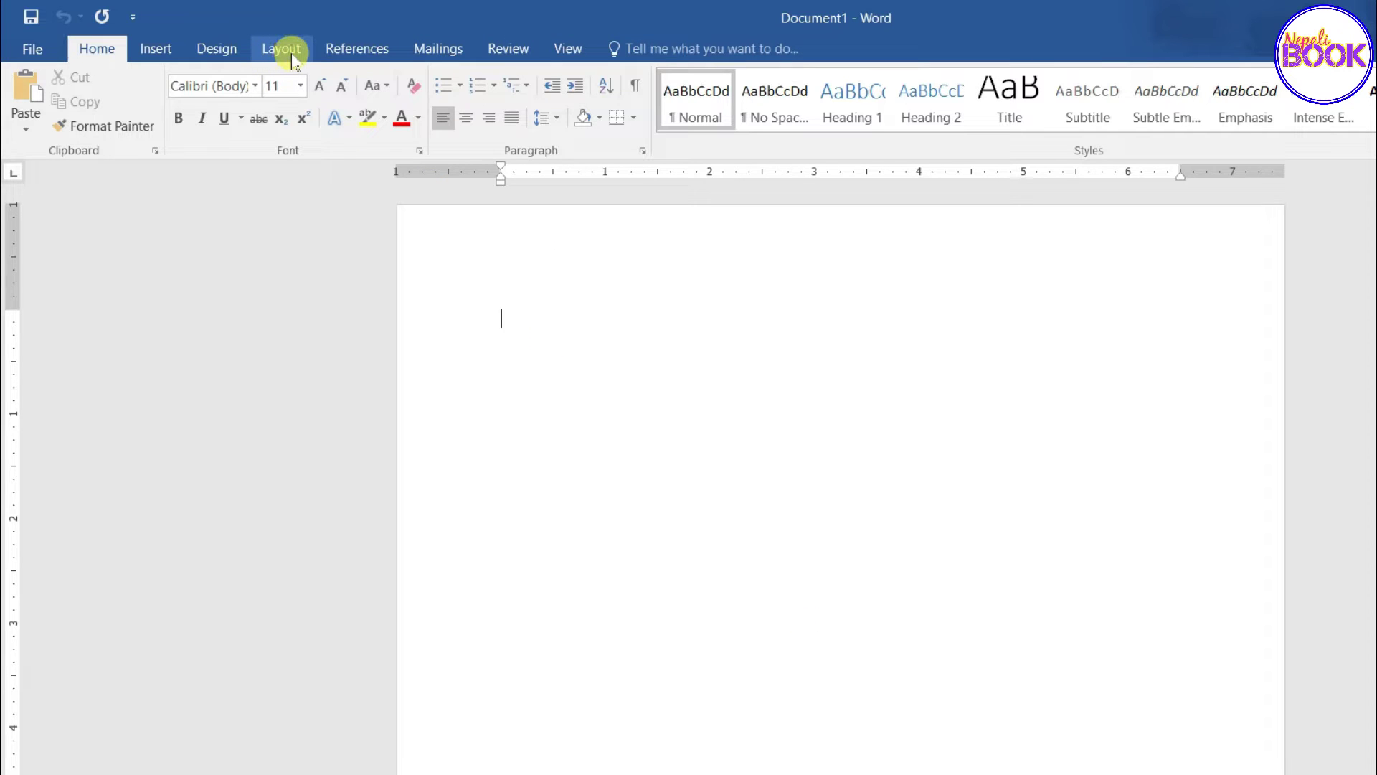
# Step: Choose A4 paper size, Narrow margins and Portrait orientation on the Layout tab
pyautogui.click(293, 61)
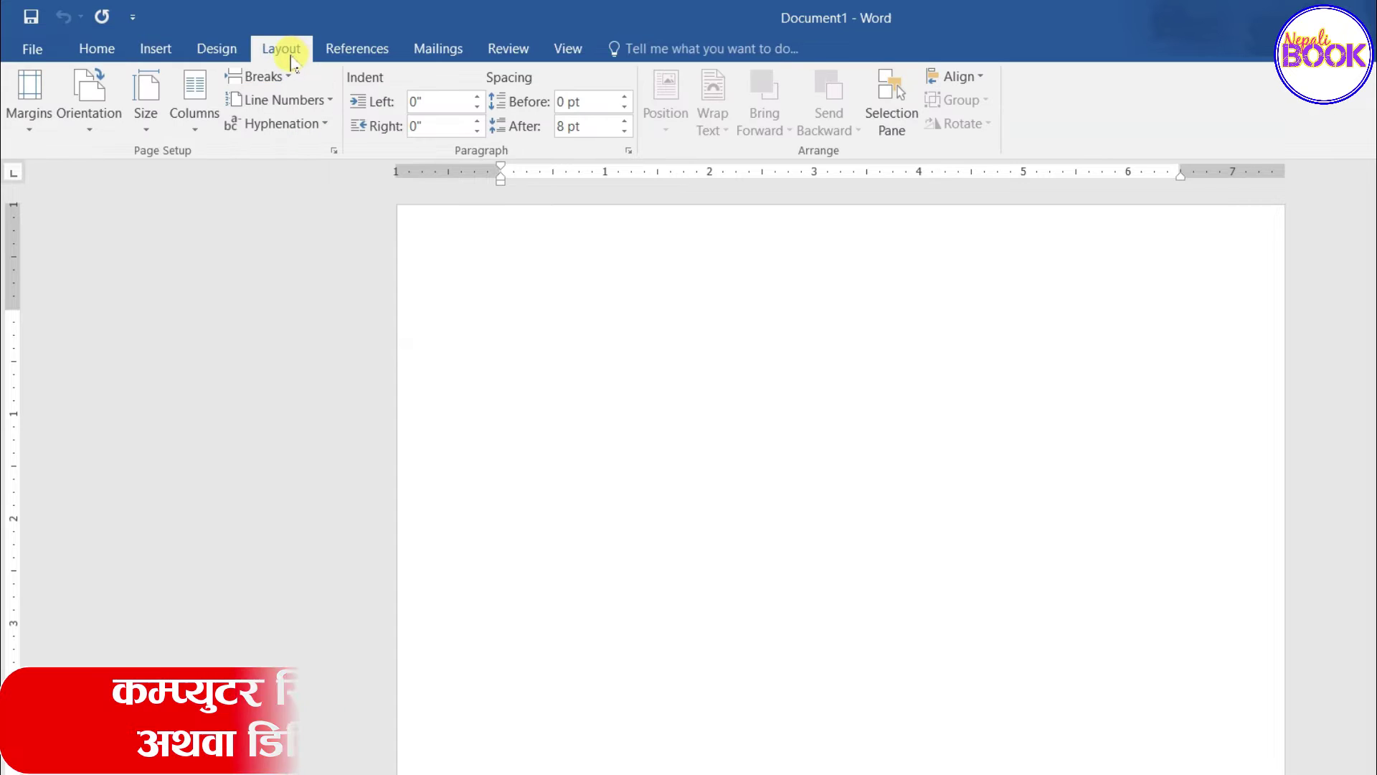
pyautogui.click(149, 131)
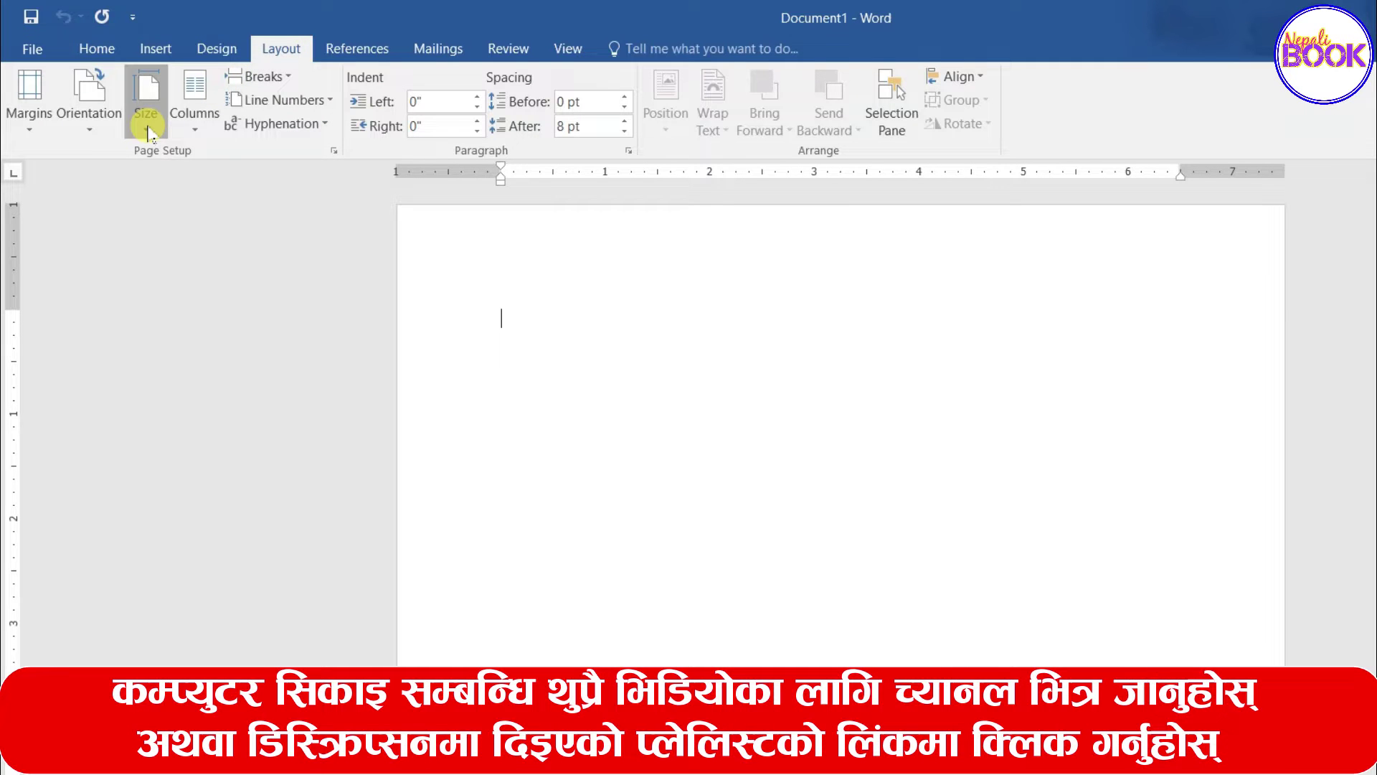
pyautogui.click(148, 129)
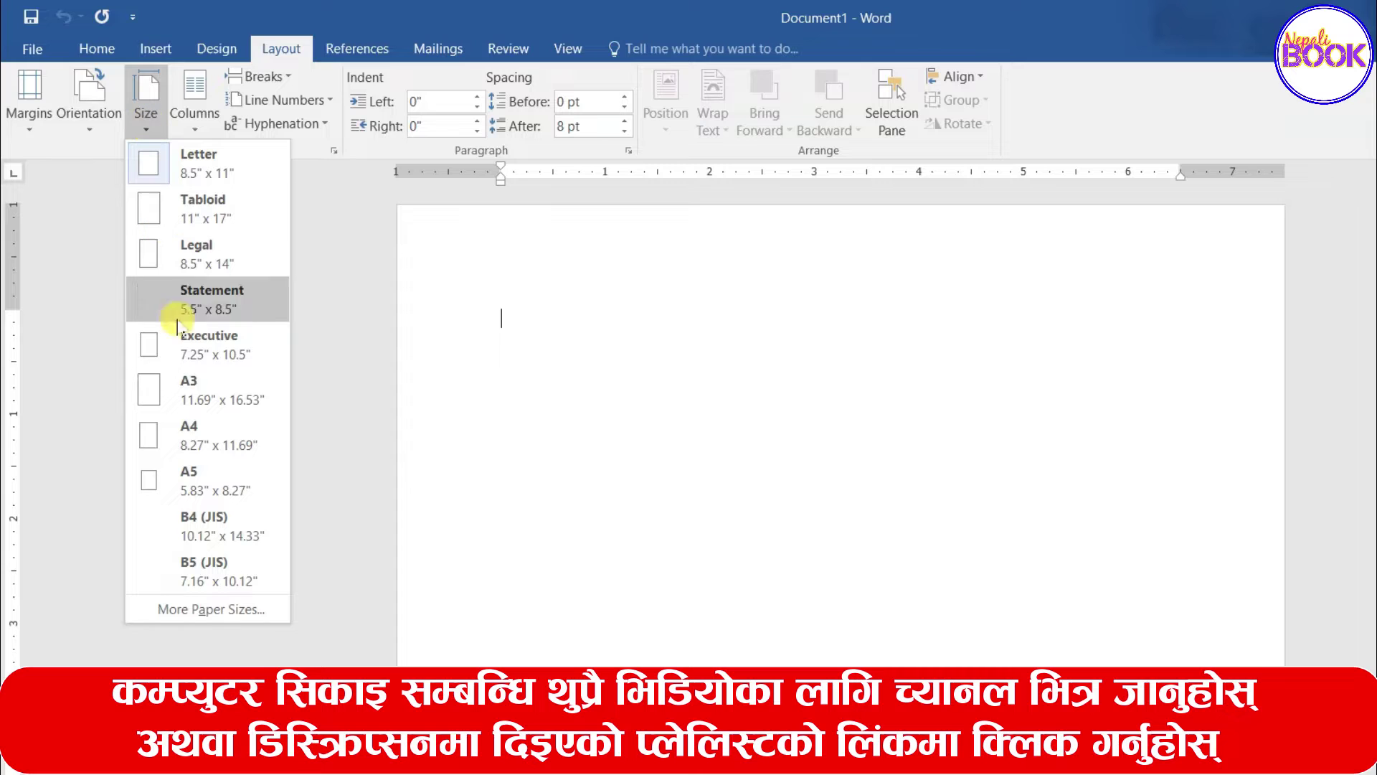
pyautogui.click(204, 438)
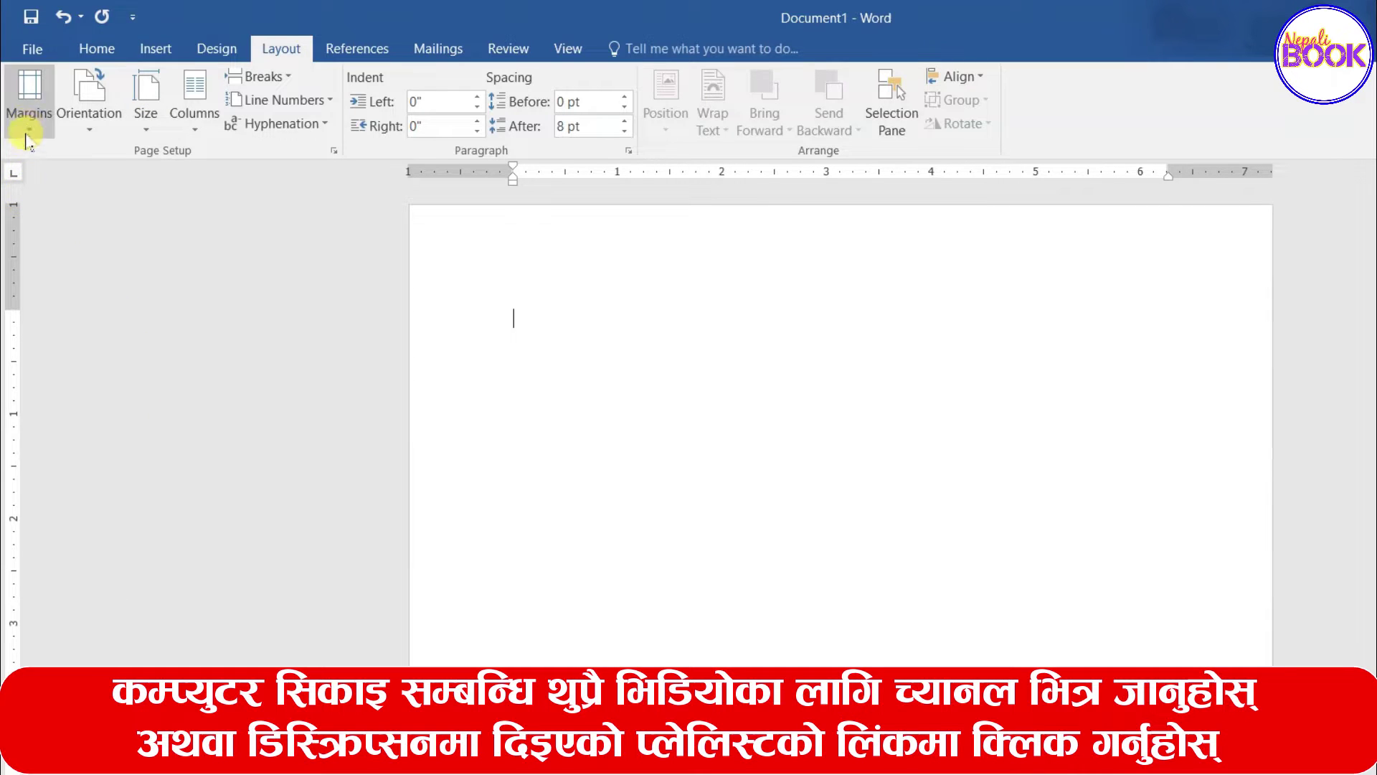
pyautogui.click(27, 146)
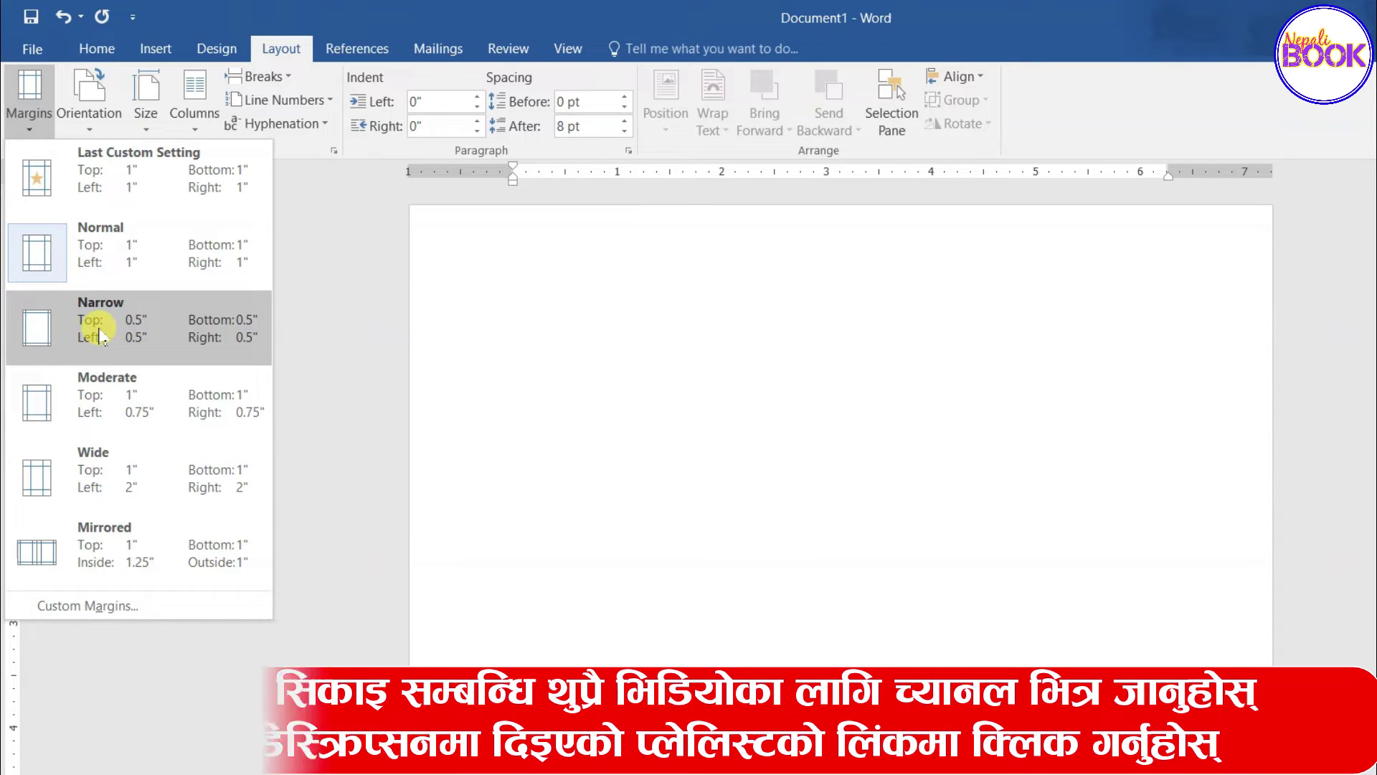
pyautogui.click(101, 335)
pyautogui.click(85, 132)
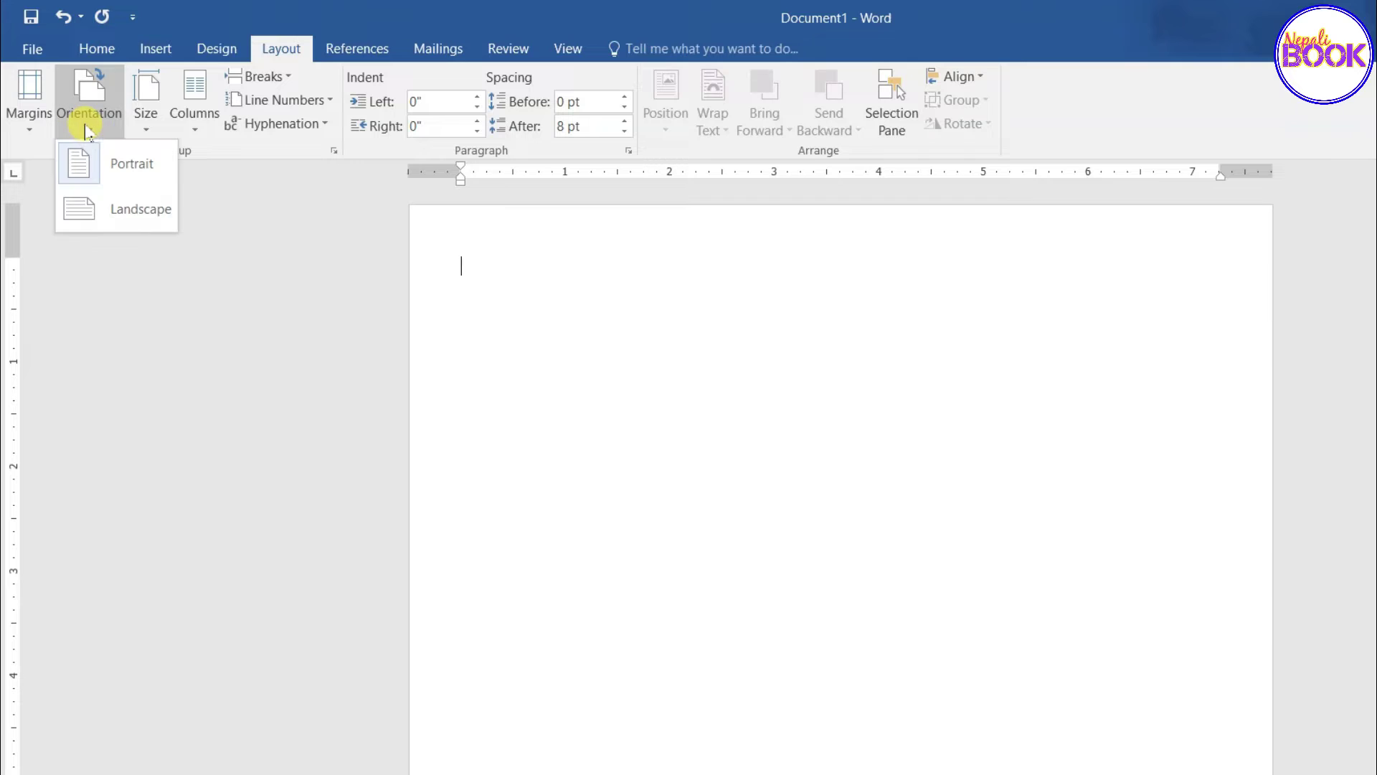
pyautogui.click(107, 170)
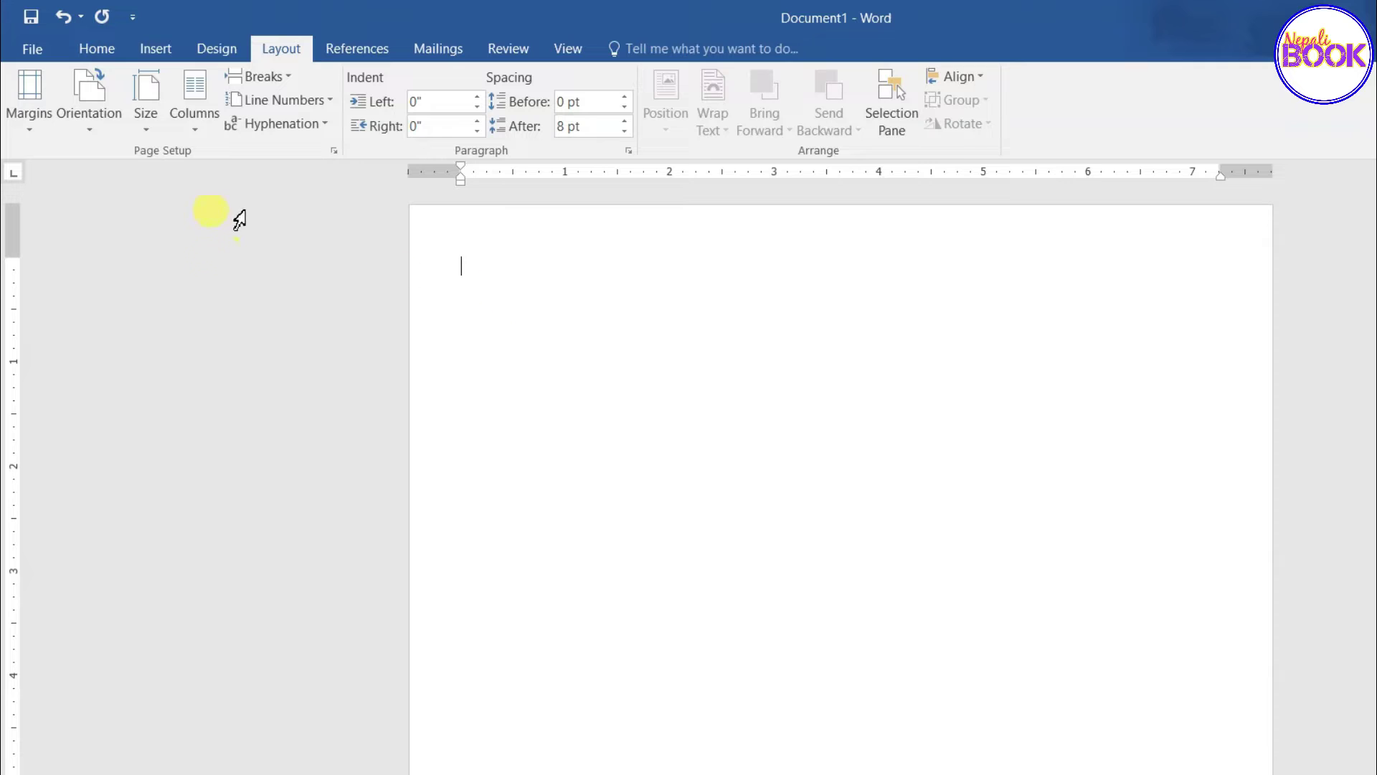
pyautogui.click(156, 51)
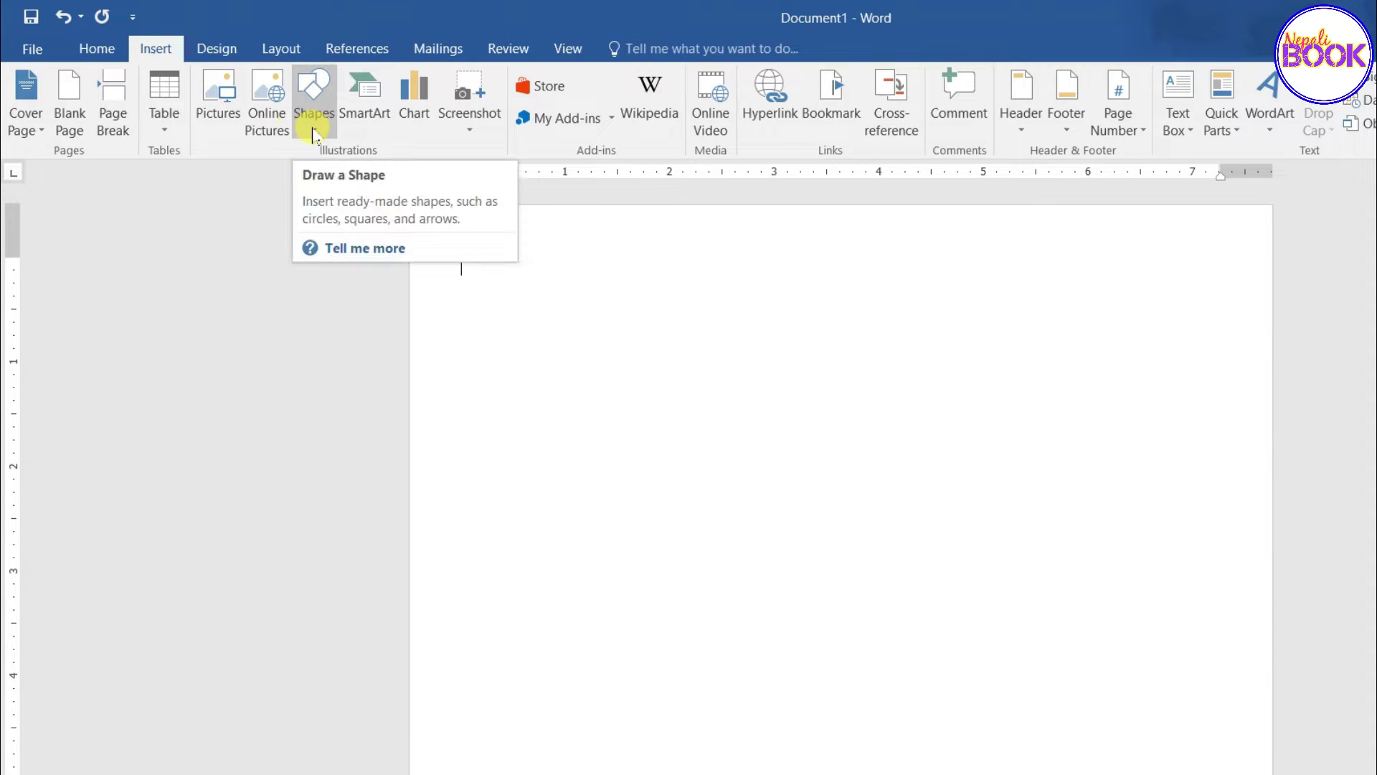
# Step: Draw a rectangle from the page's top-left corner, stretched to the right page edge as a header band
pyautogui.click(314, 115)
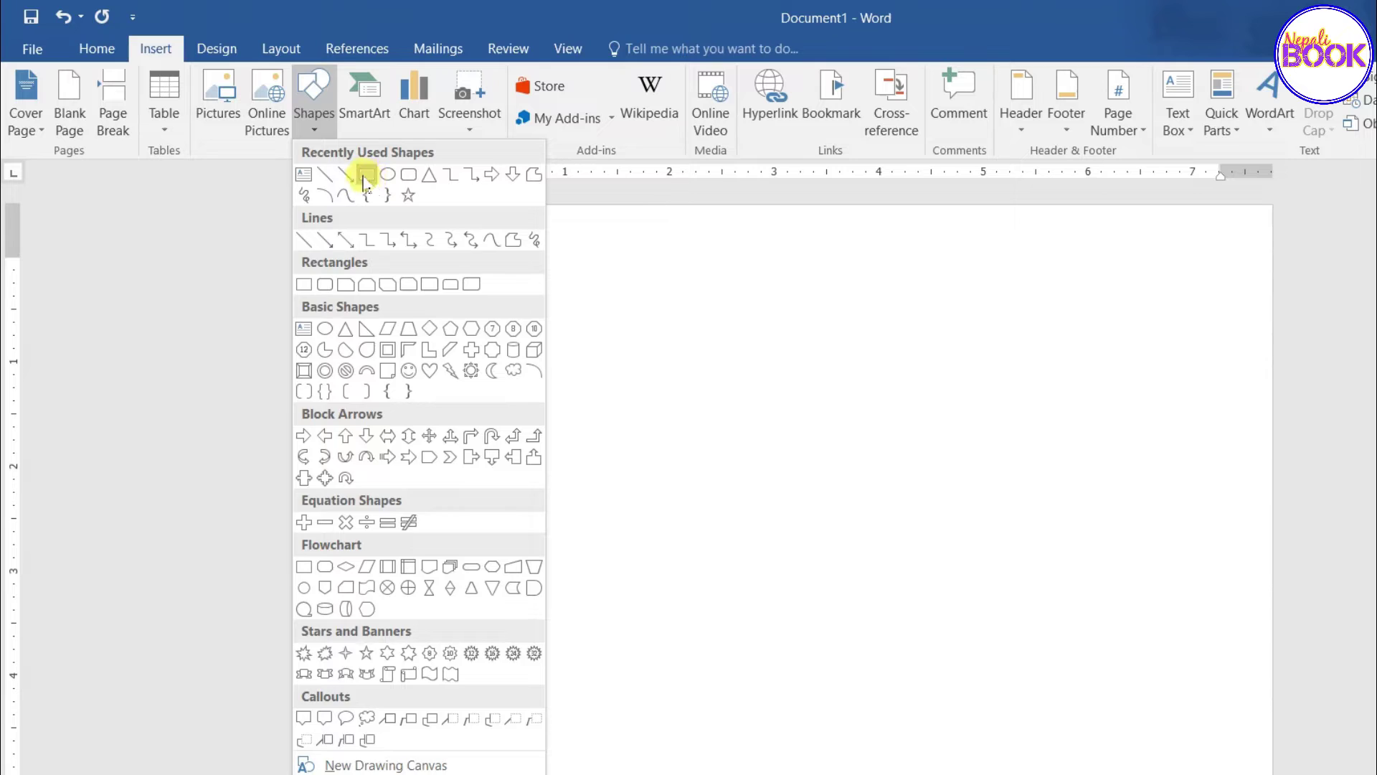
pyautogui.click(366, 174)
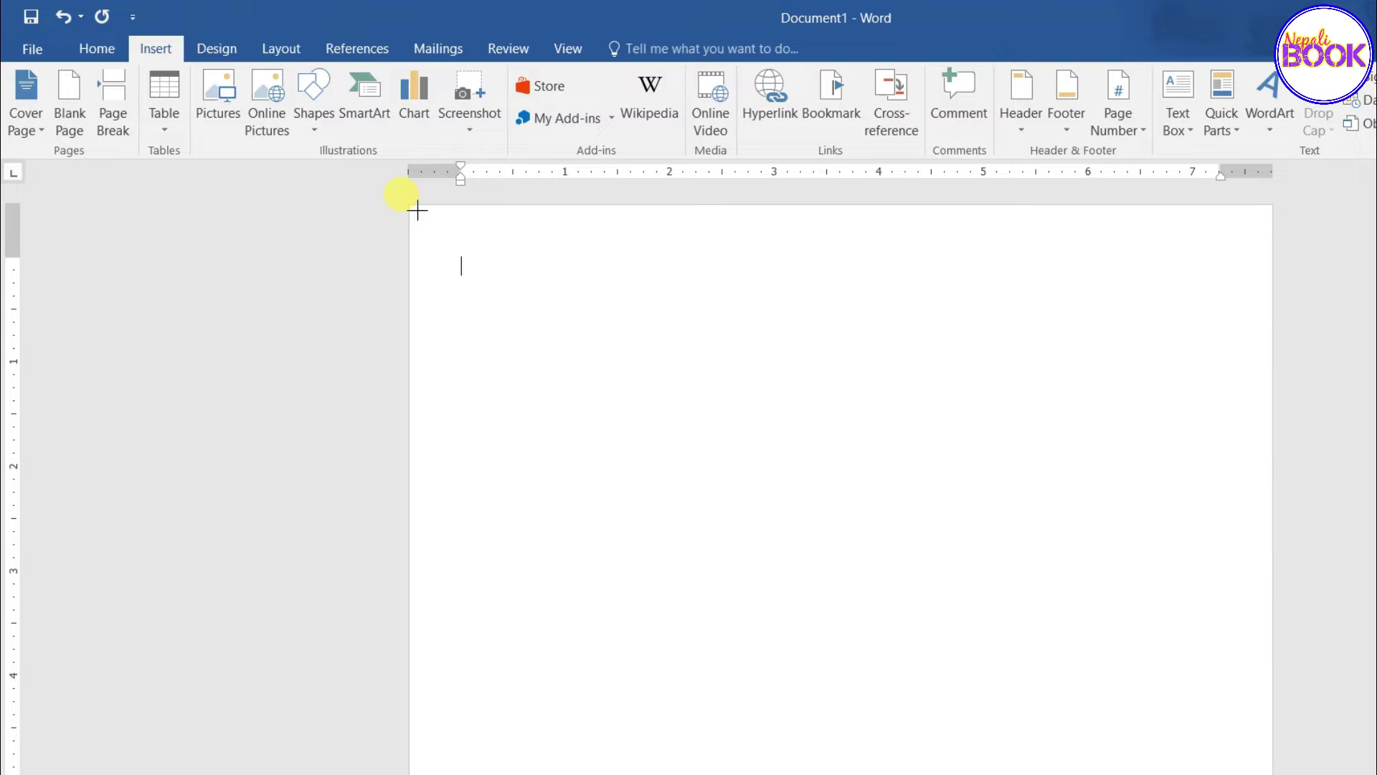
pyautogui.moveTo(414, 207)
pyautogui.mouseDown()
pyautogui.moveTo(1251, 402)
pyautogui.moveTo(1273, 431)
pyautogui.mouseUp()
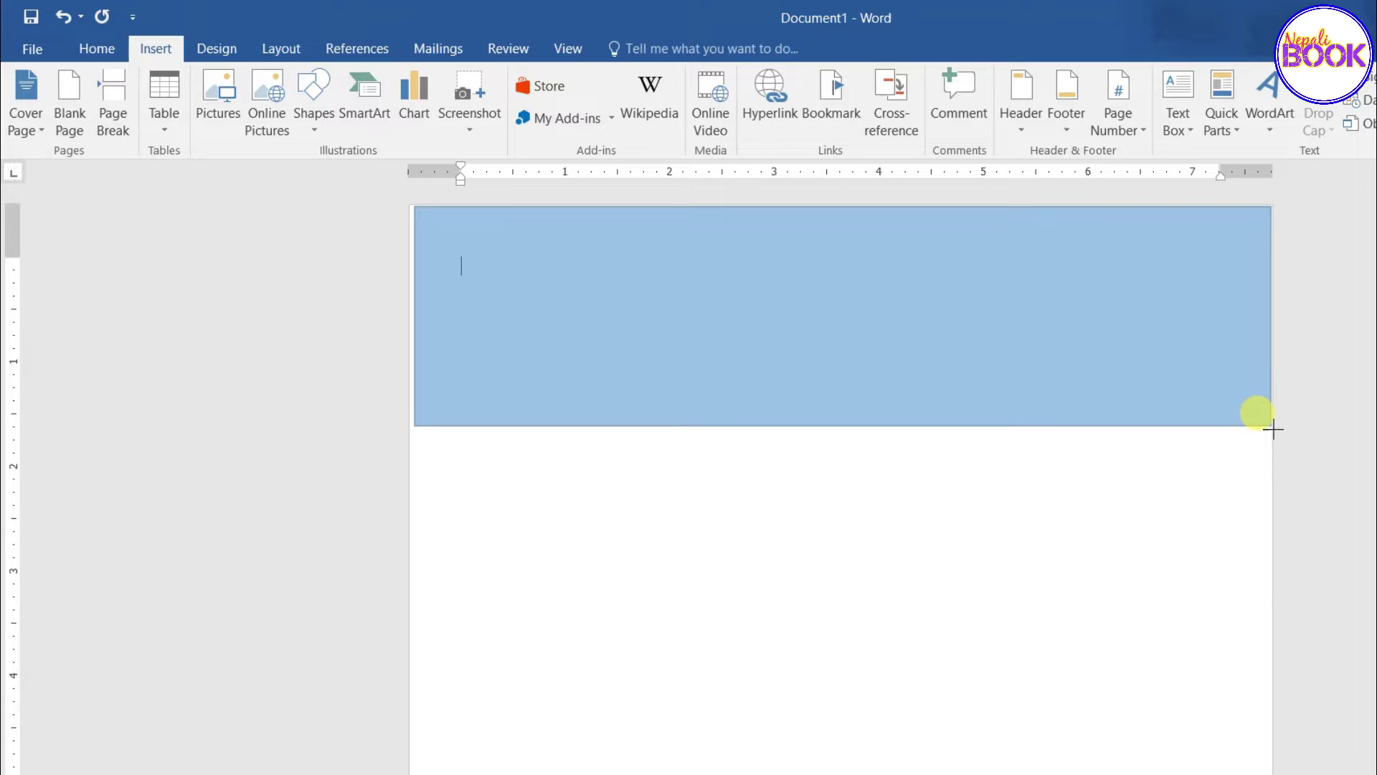
pyautogui.moveTo(1273, 431); pyautogui.dragTo(1270, 427)
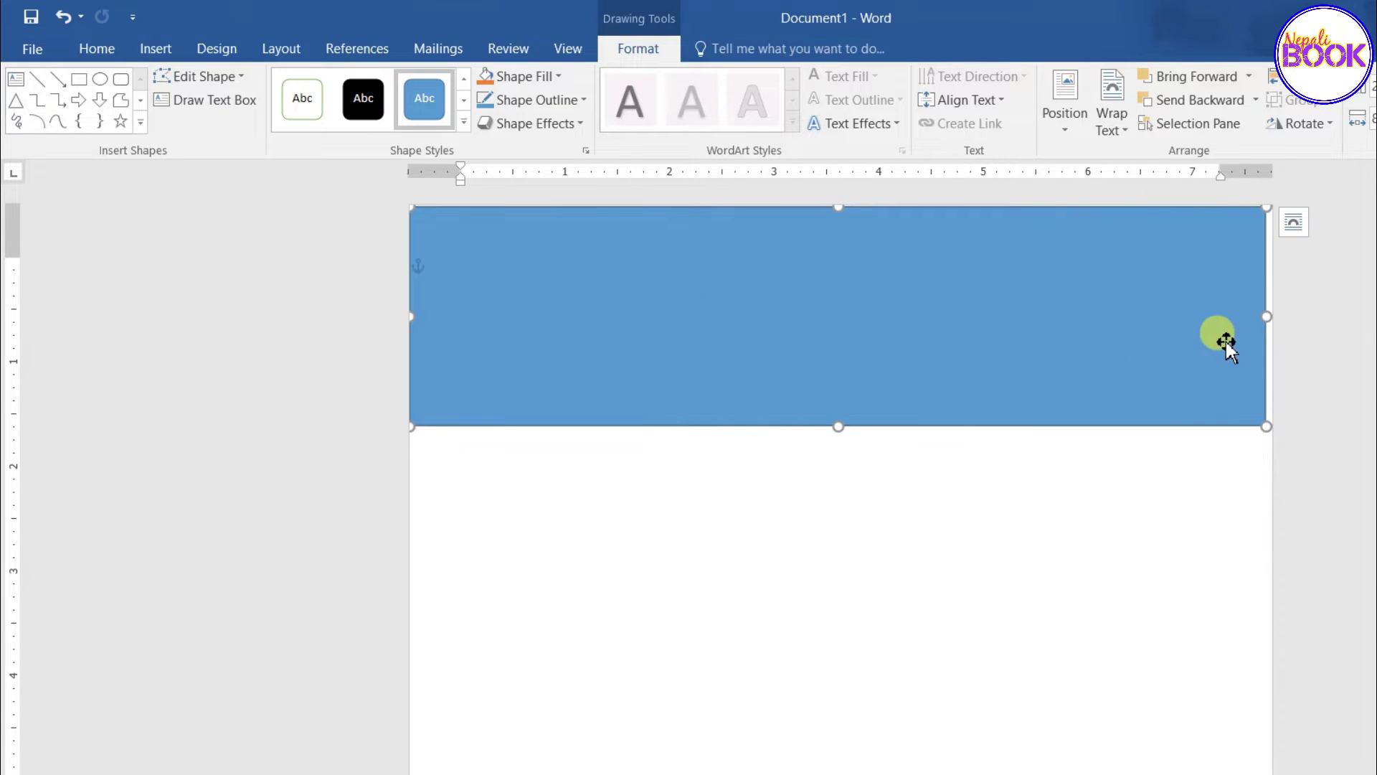
pyautogui.moveTo(1276, 320); pyautogui.dragTo(1277, 336)
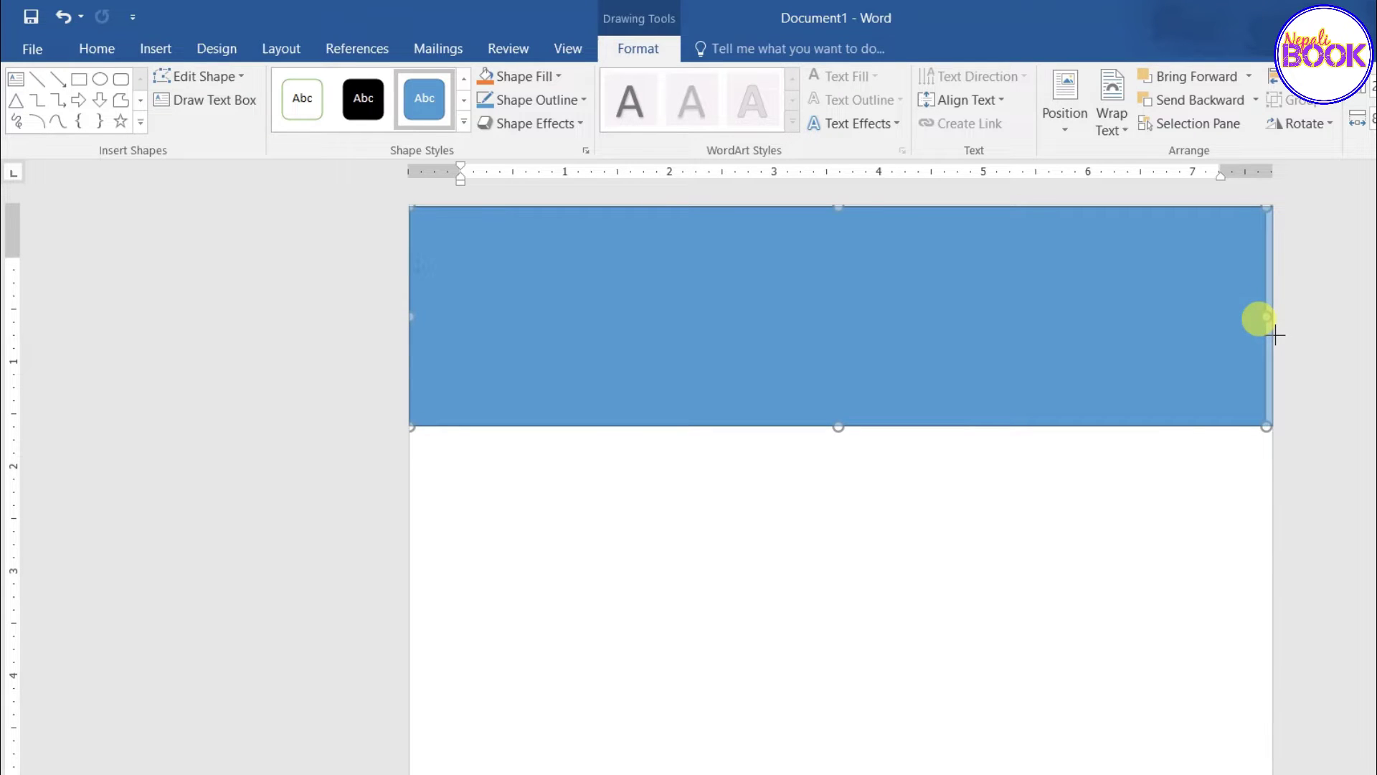
pyautogui.moveTo(1275, 335); pyautogui.dragTo(1266, 328)
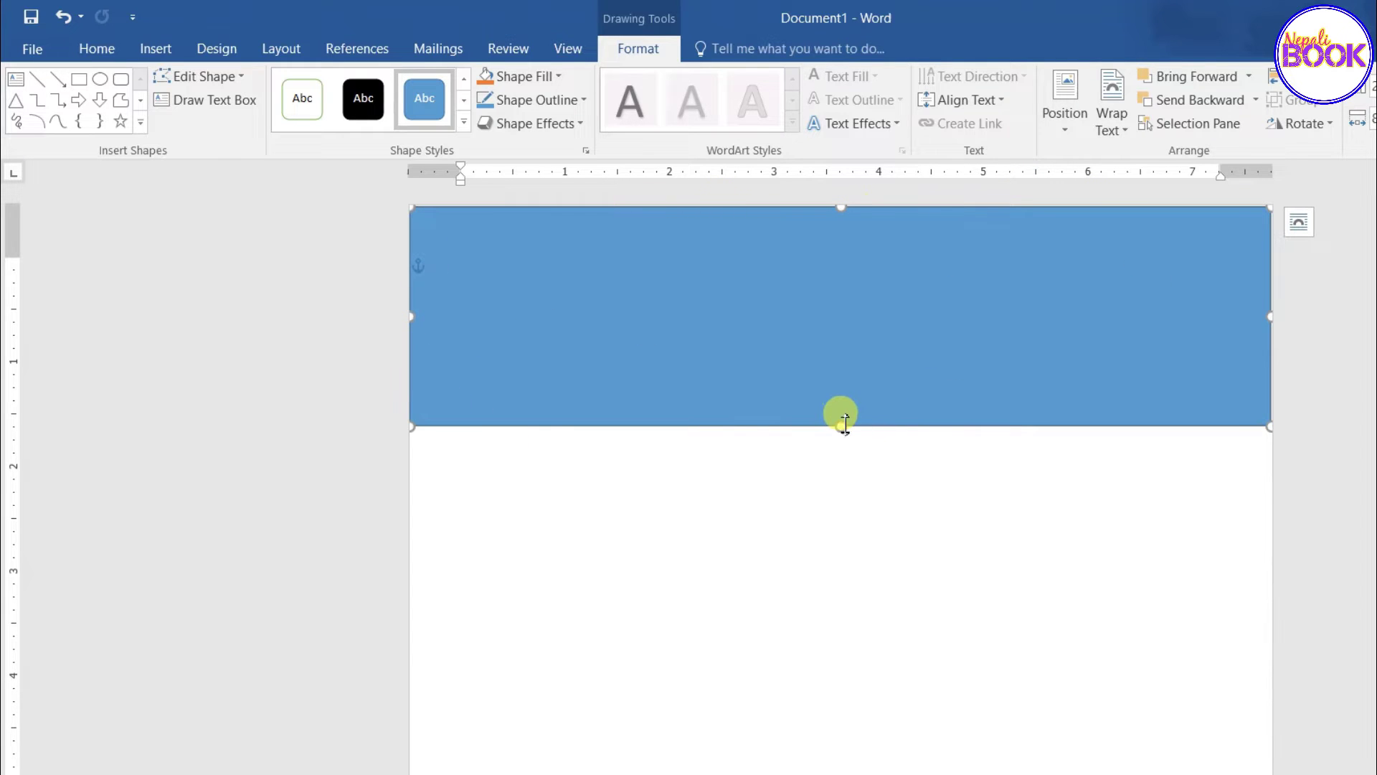
pyautogui.moveTo(843, 425)
pyautogui.mouseDown()
pyautogui.moveTo(855, 484)
pyautogui.moveTo(851, 414)
pyautogui.mouseUp()
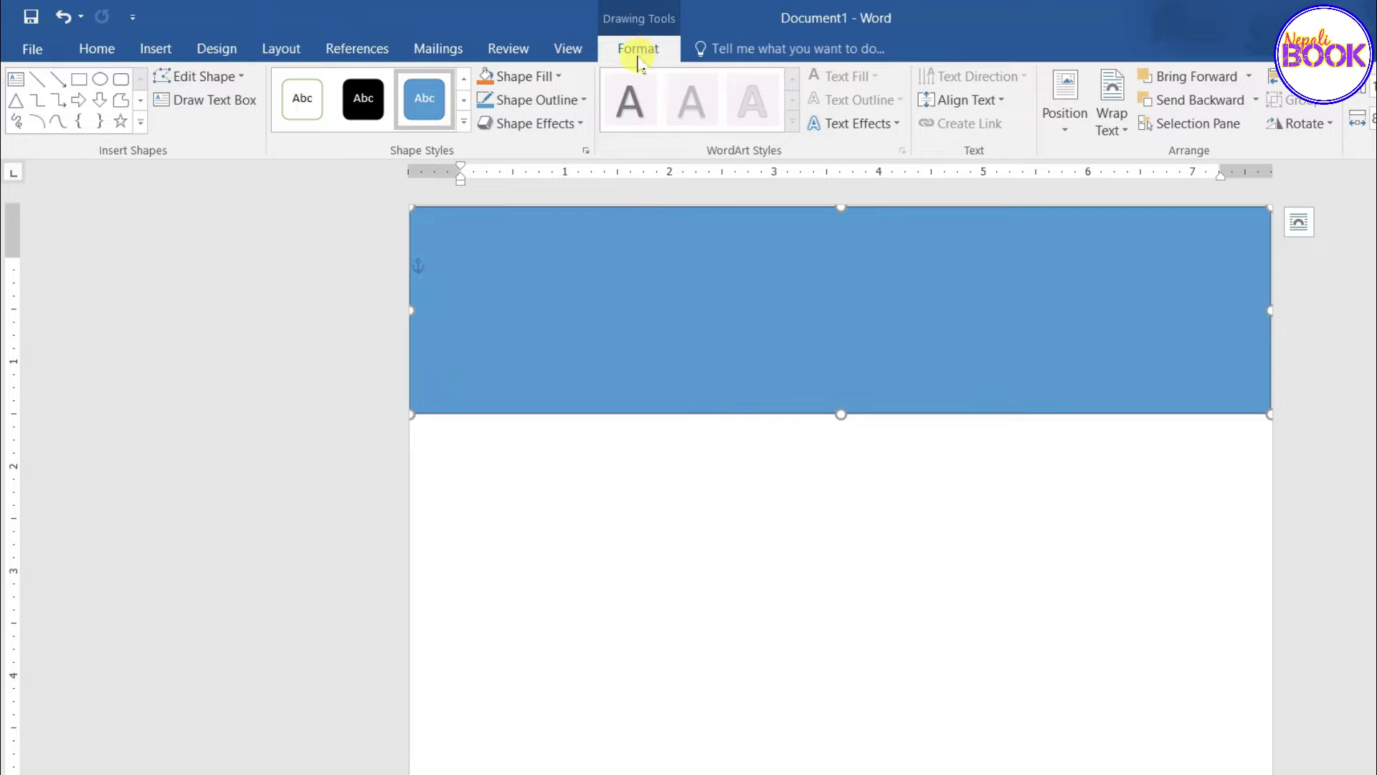
# Step: Fill the header rectangle with Blue-Gray, Text 2, Darker 25% and remove its outline
pyautogui.click(558, 76)
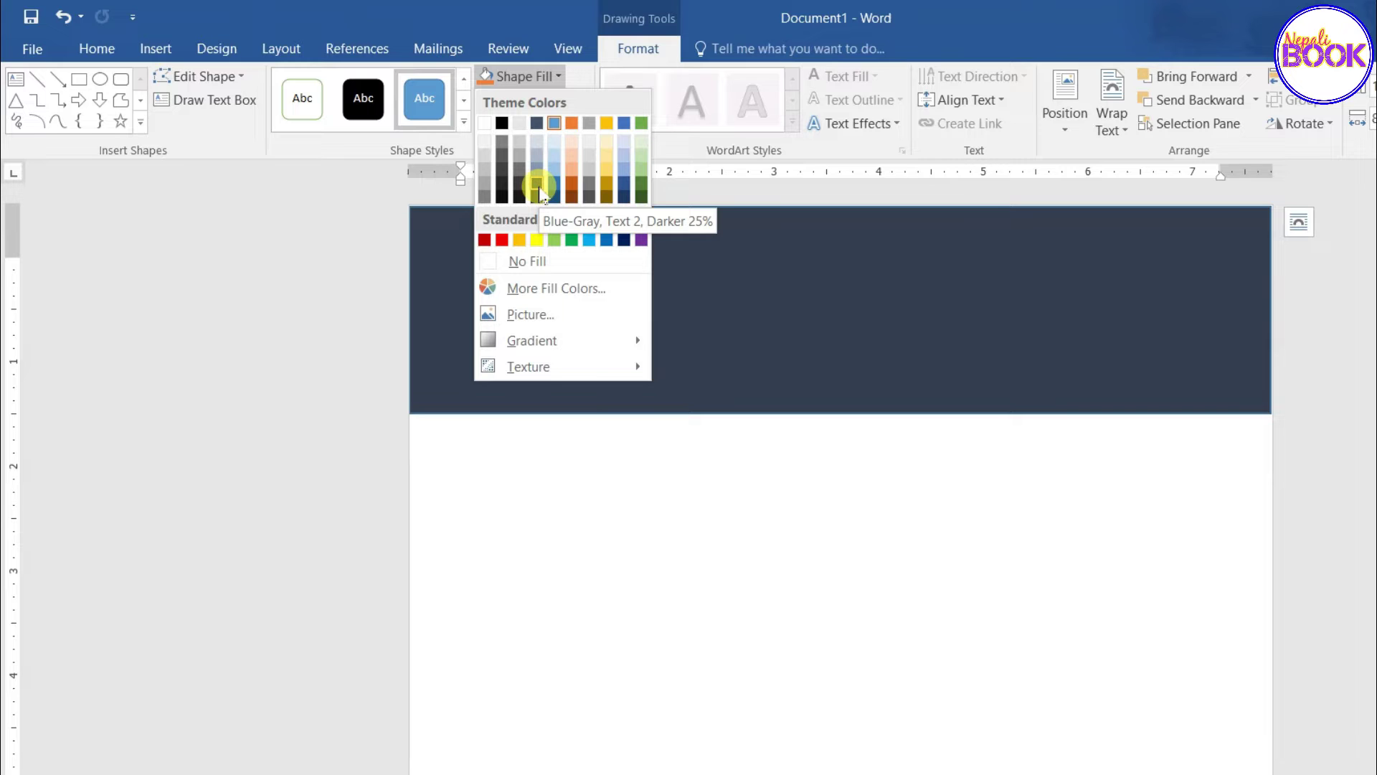
pyautogui.click(538, 186)
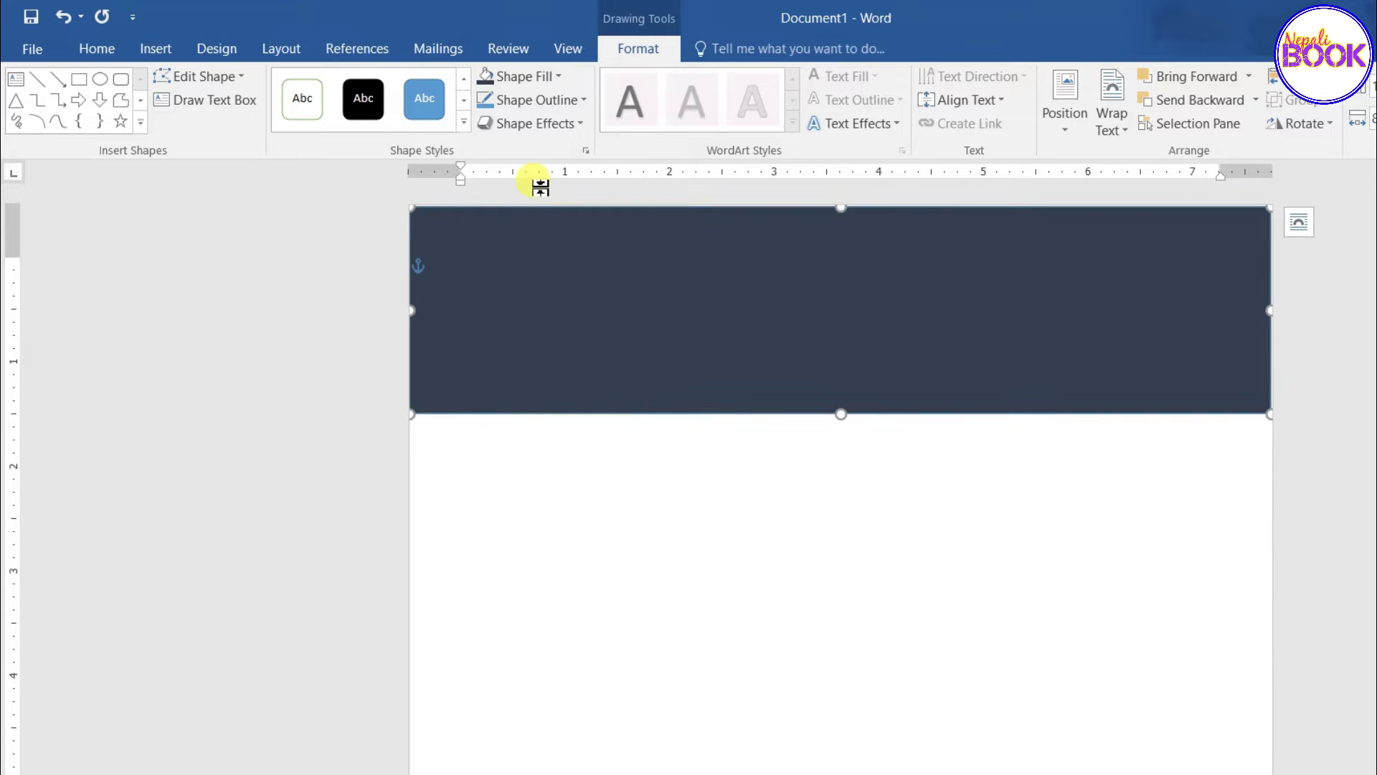
pyautogui.click(572, 106)
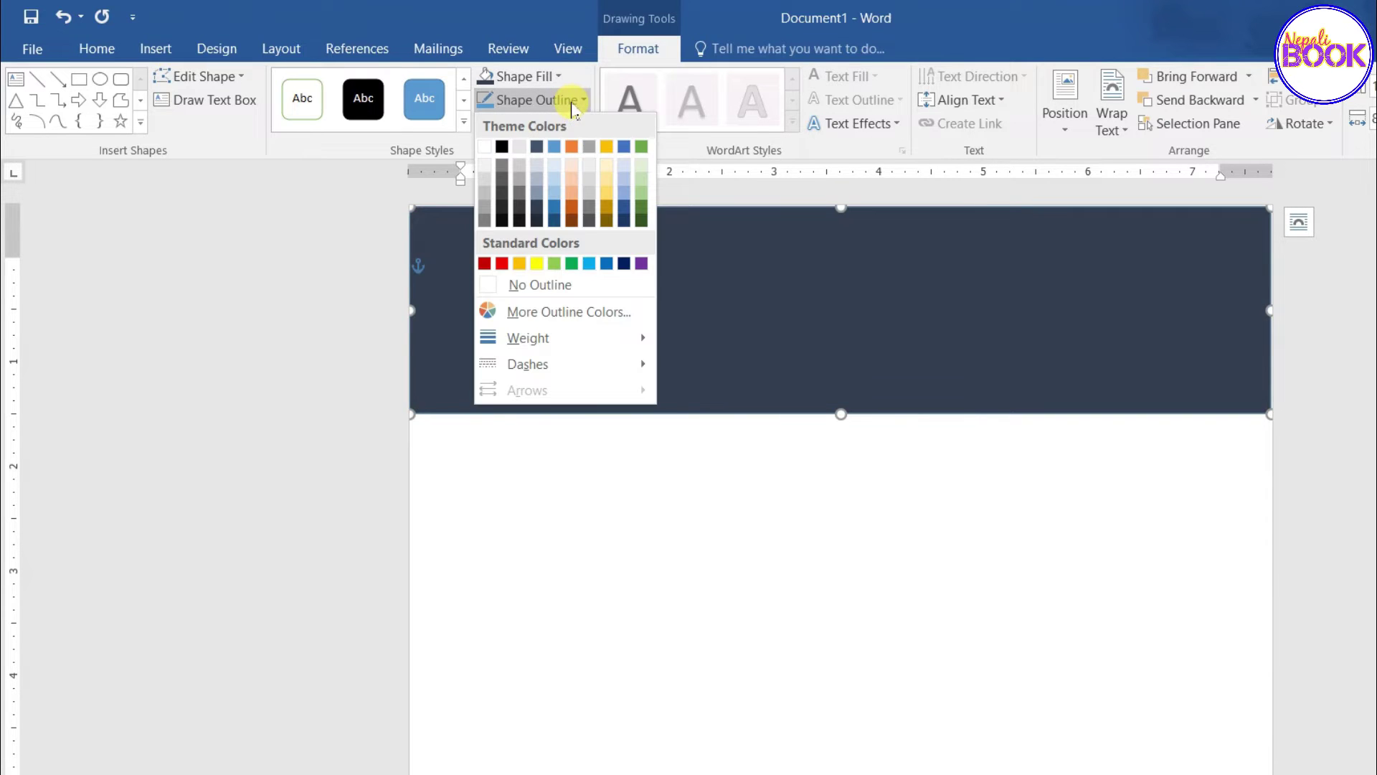
pyautogui.click(551, 286)
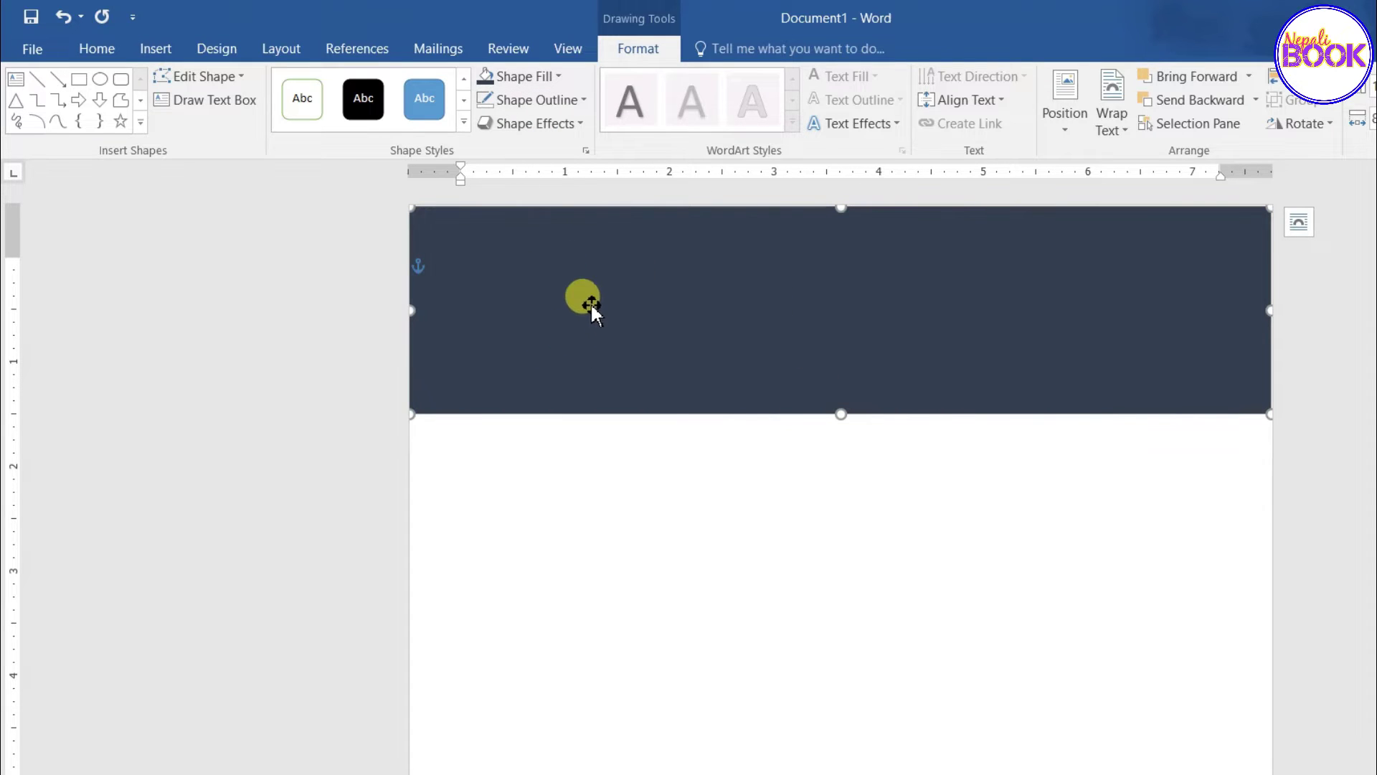
pyautogui.click(159, 57)
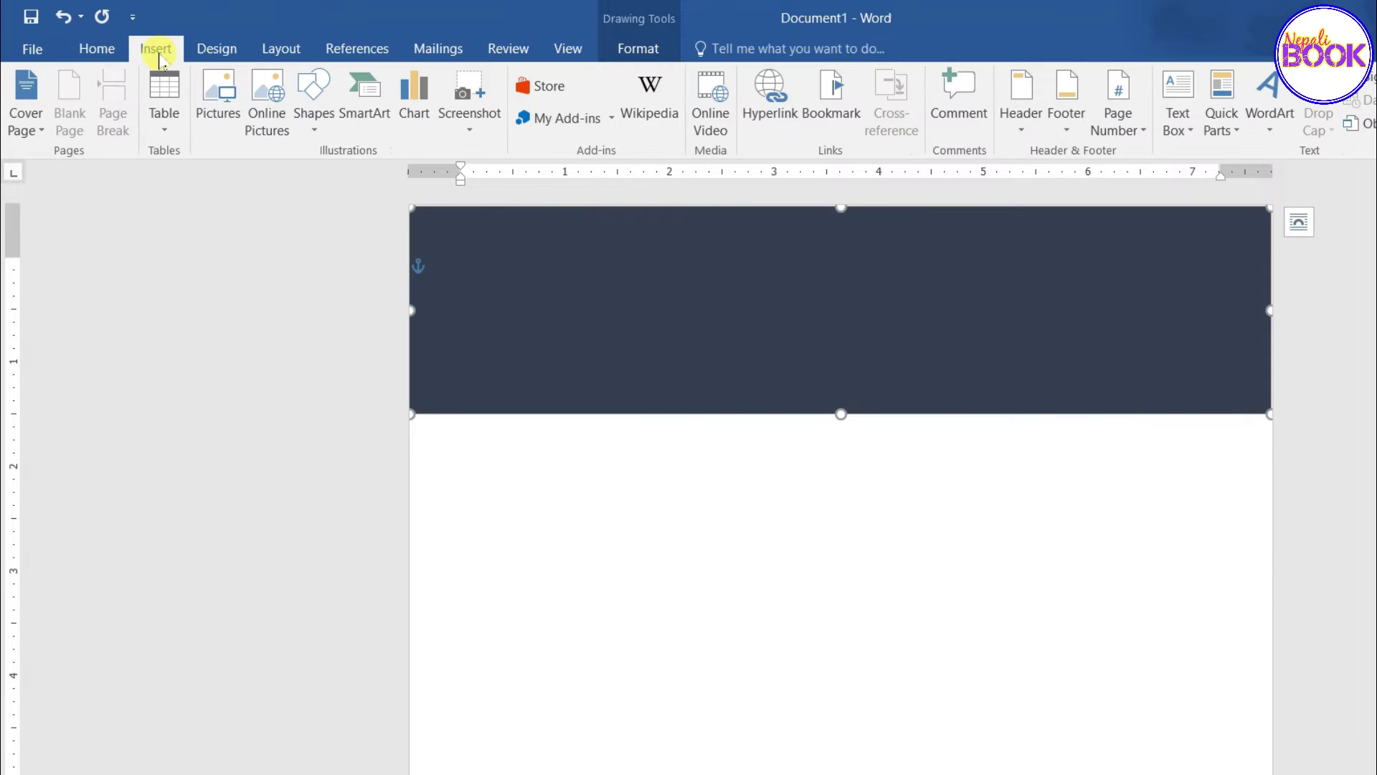
# Step: Draw a text box near the top of the header and type 'Resume'
pyautogui.click(1180, 120)
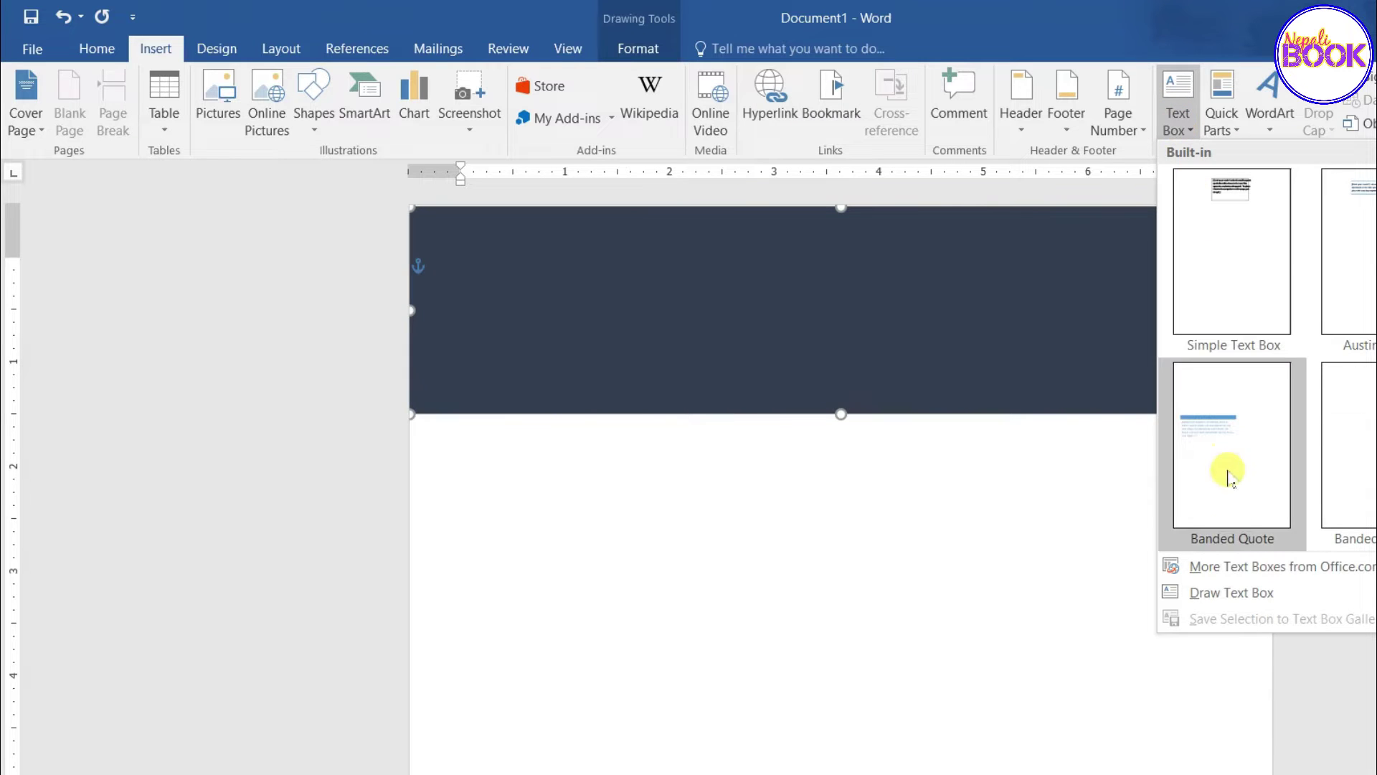
pyautogui.click(1225, 597)
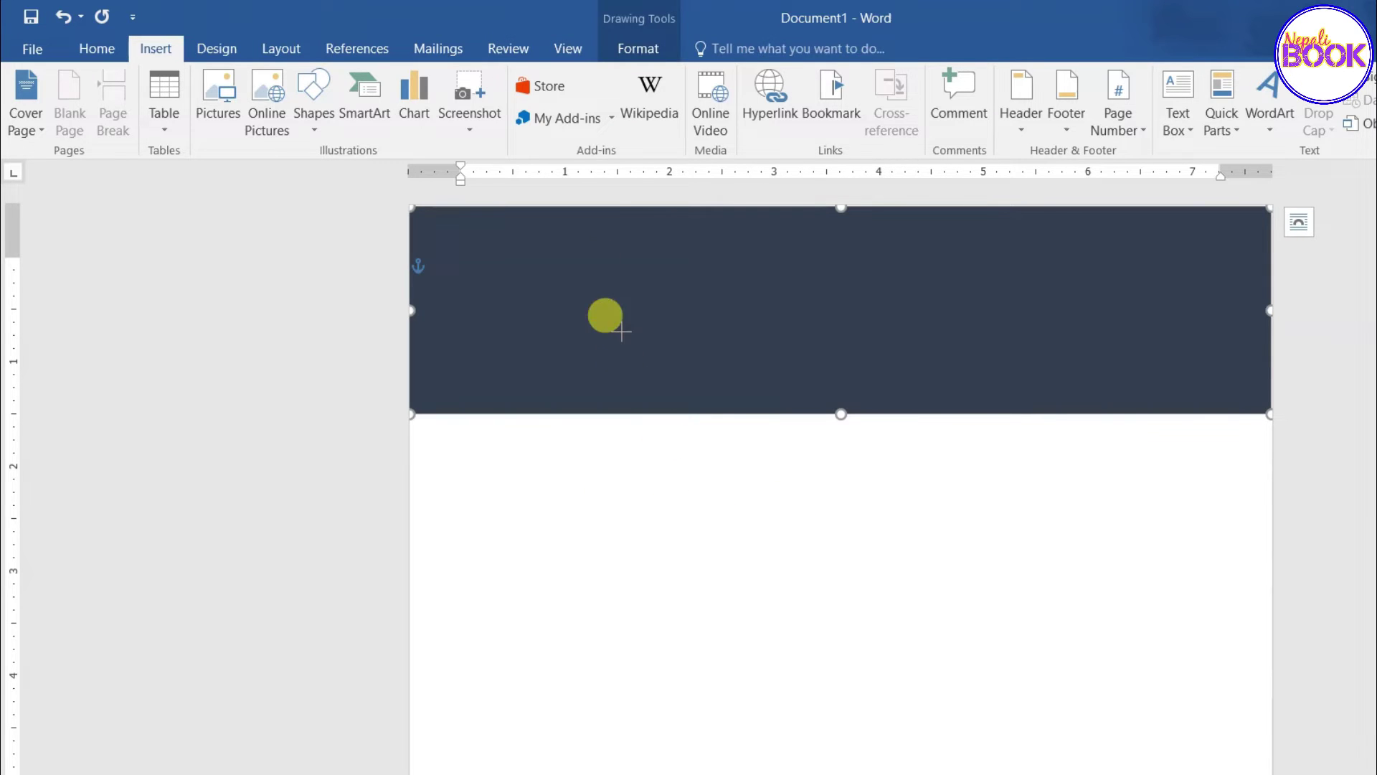
pyautogui.moveTo(605, 223); pyautogui.dragTo(883, 271)
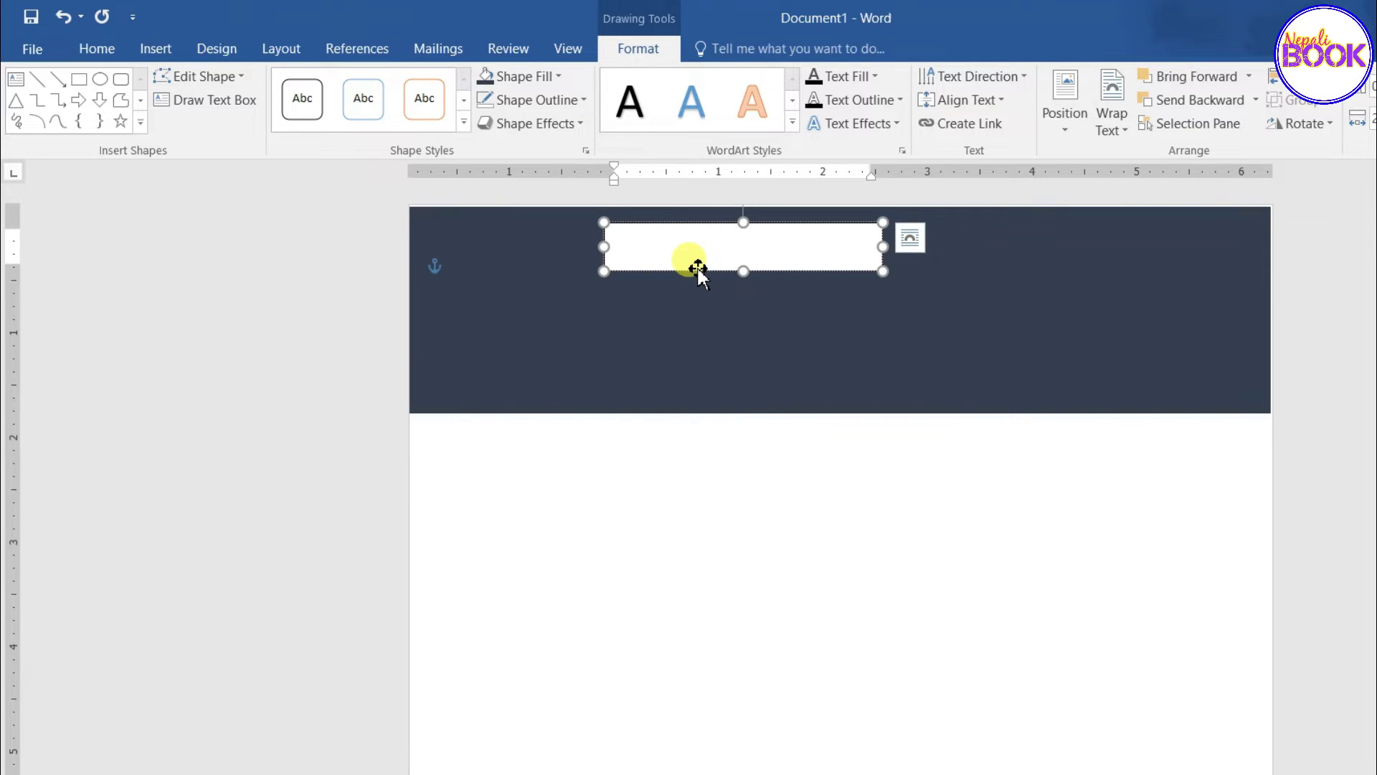
pyautogui.write('Resume')
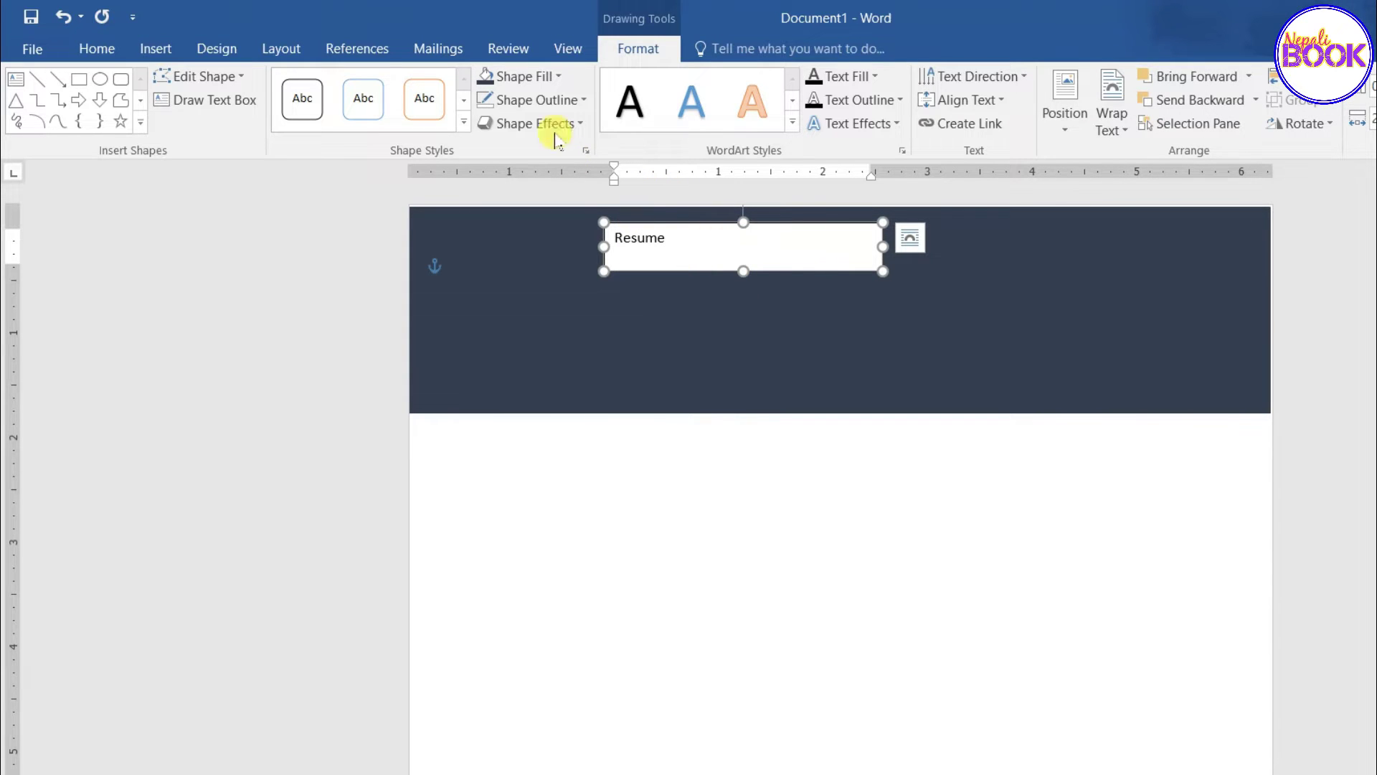
# Step: Set the Resume text box to No Fill and No Outline
pyautogui.click(523, 76)
pyautogui.click(531, 261)
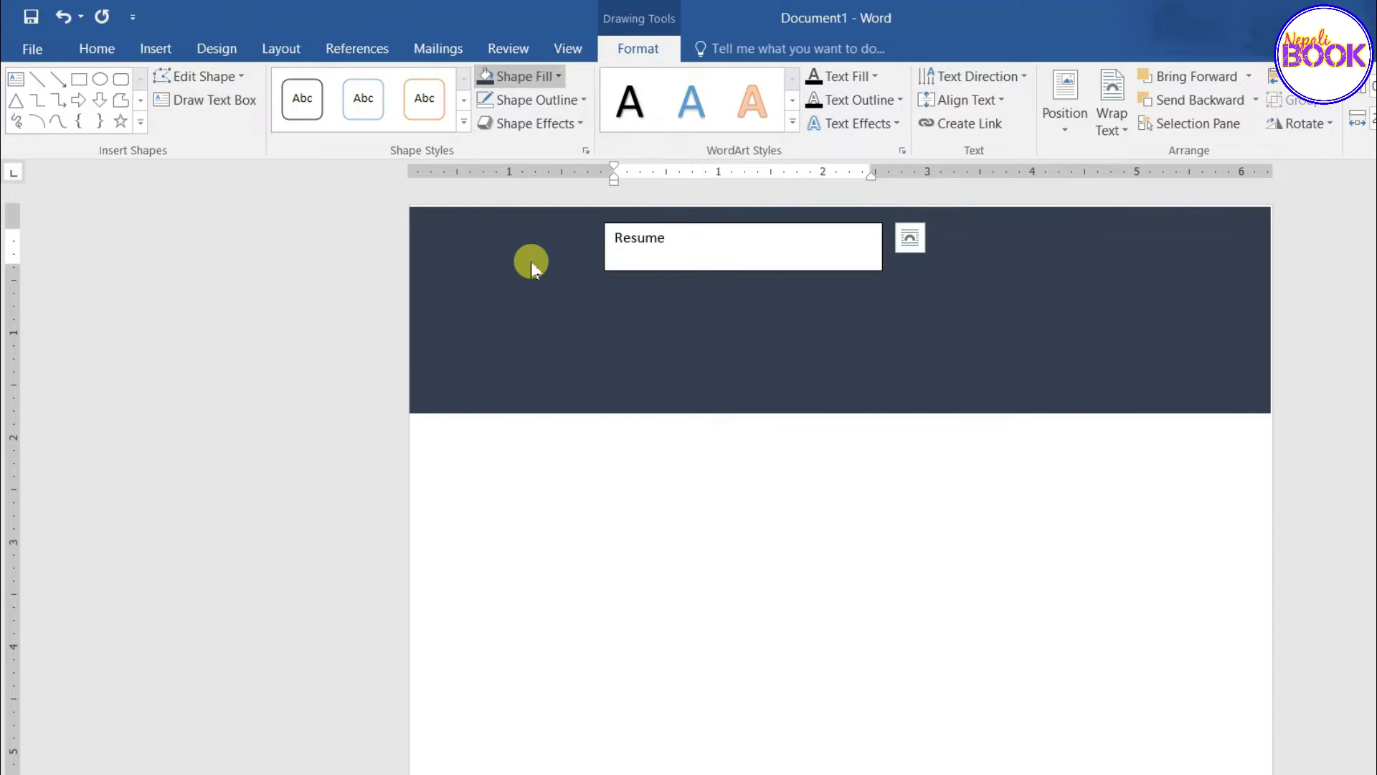
pyautogui.click(717, 237)
pyautogui.click(567, 100)
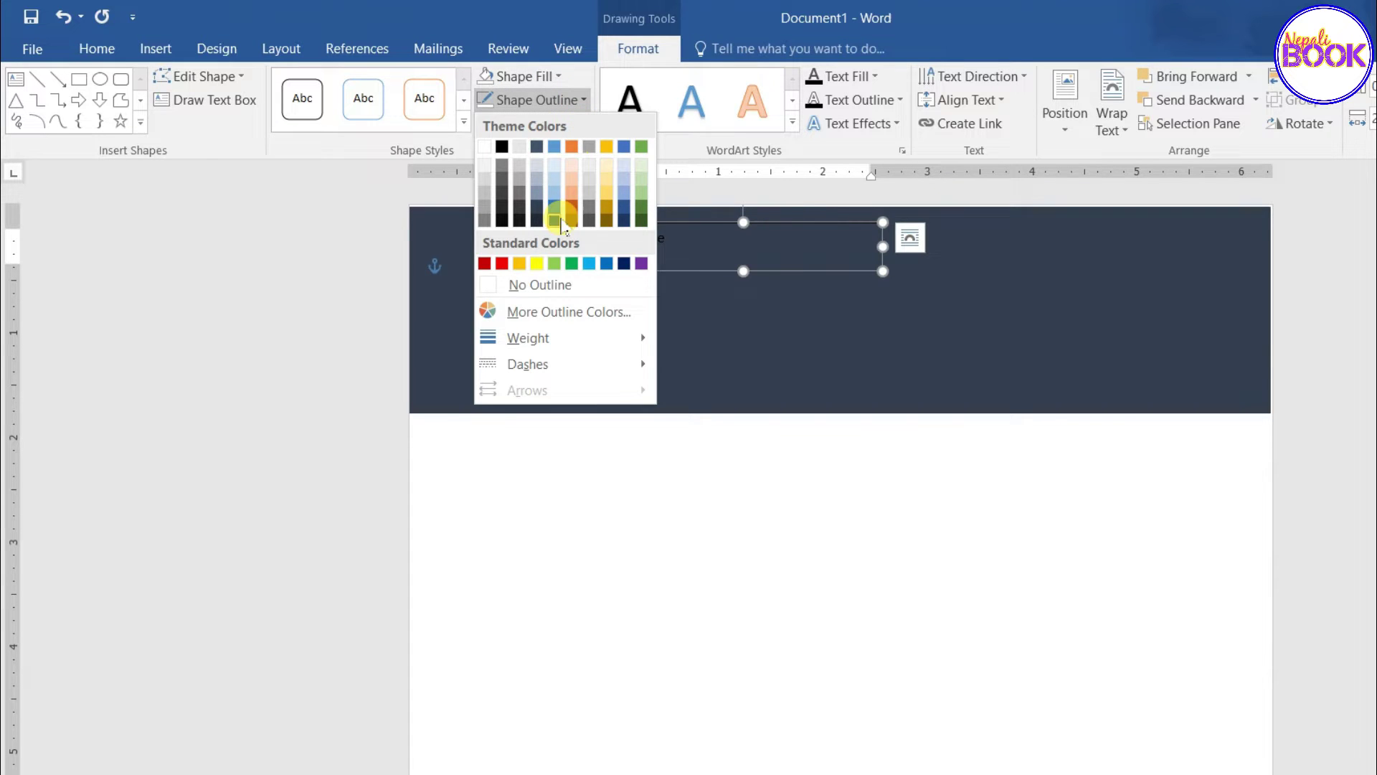
pyautogui.click(558, 286)
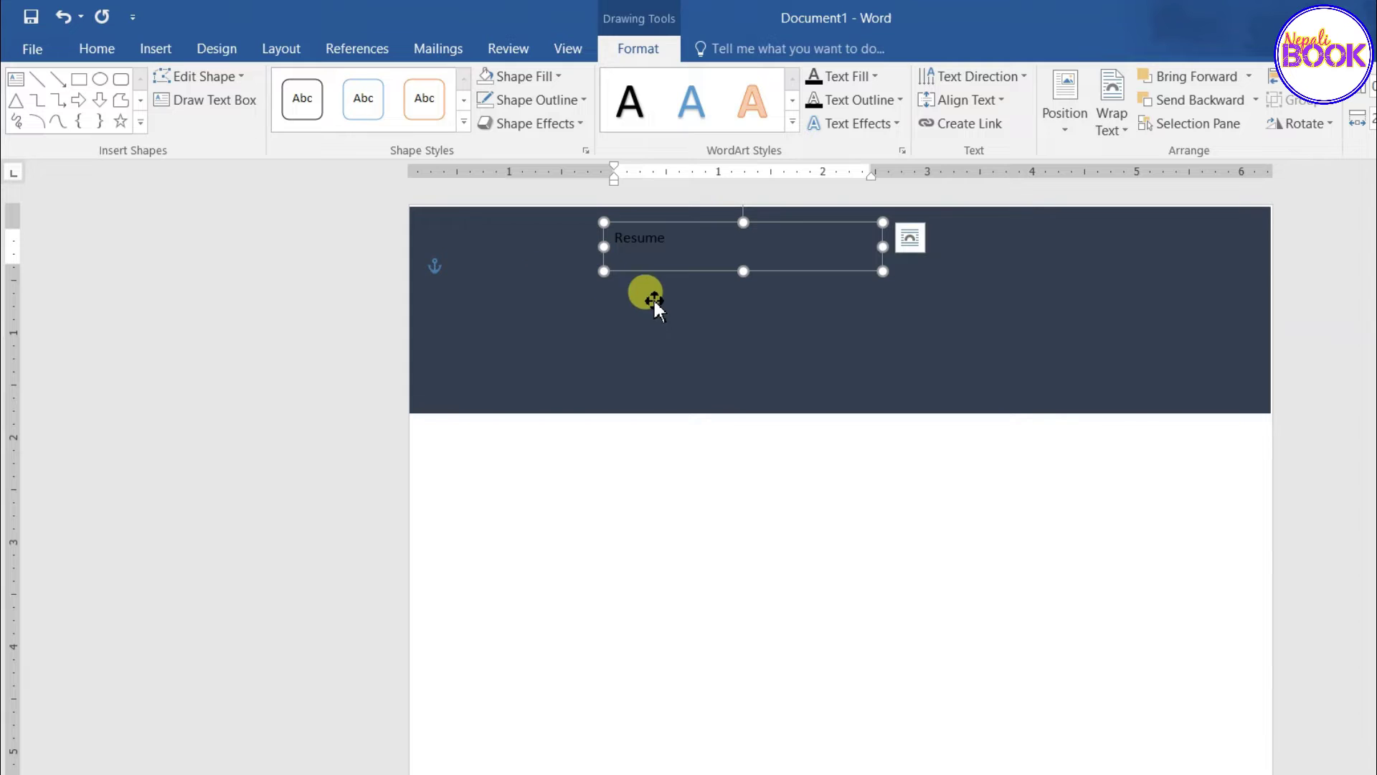
pyautogui.click(97, 48)
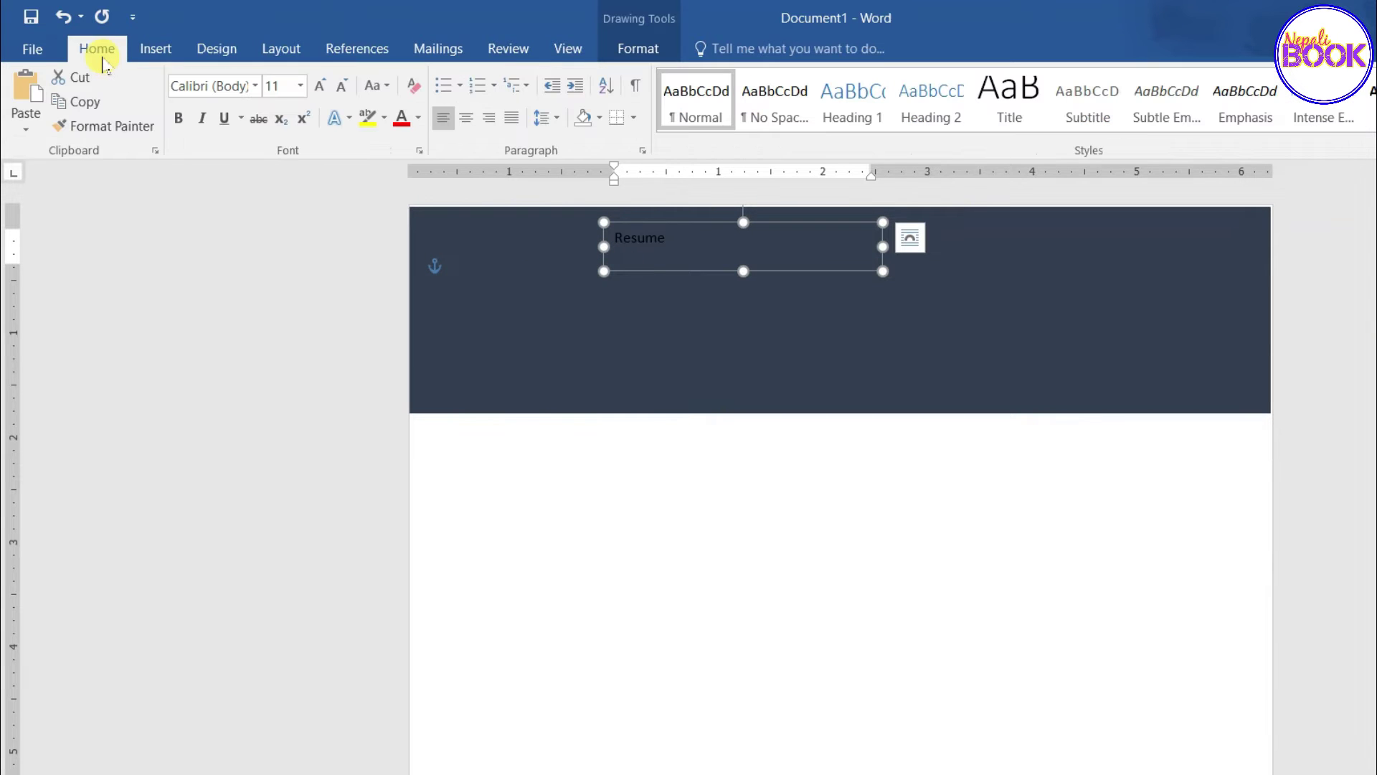
# Step: Format the 'Resume' title as bold yellow Georgia 24 pt
pyautogui.click(299, 86)
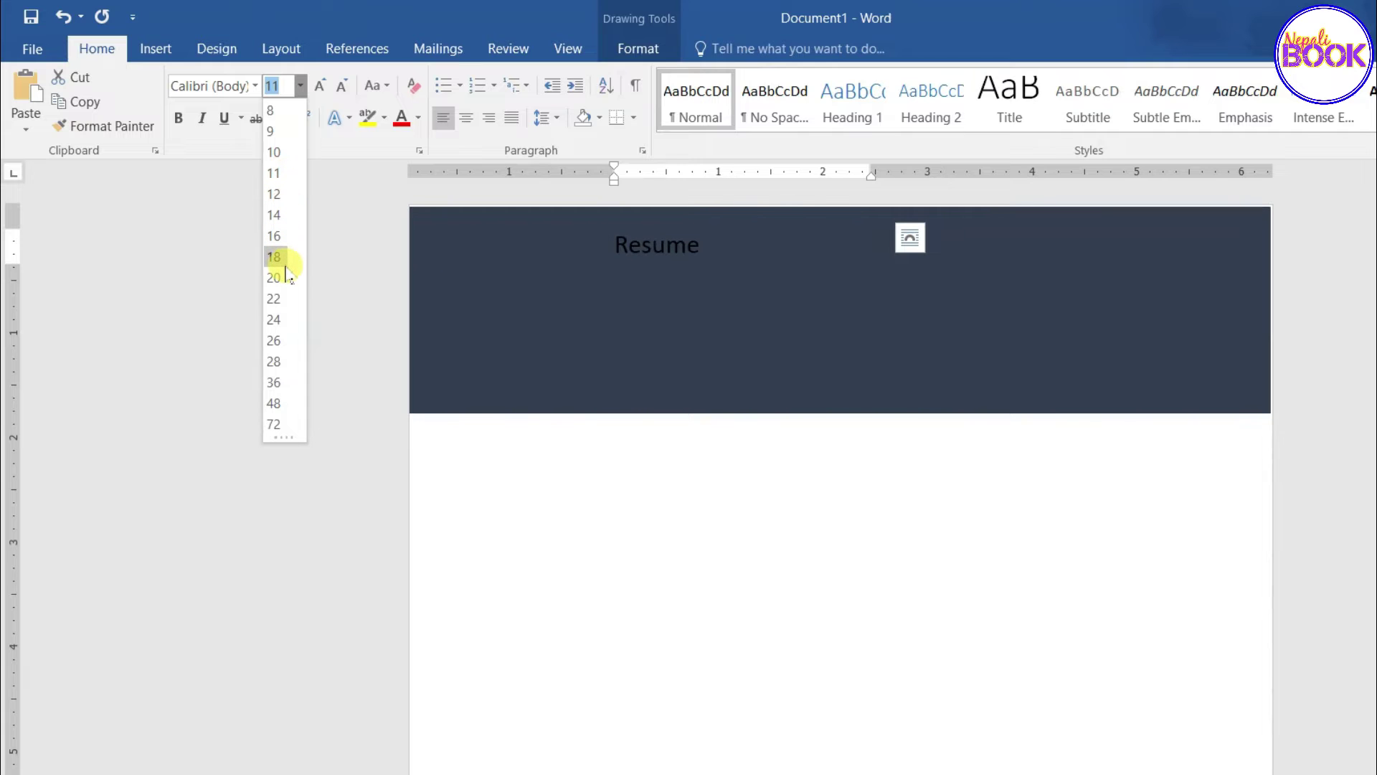
pyautogui.click(284, 320)
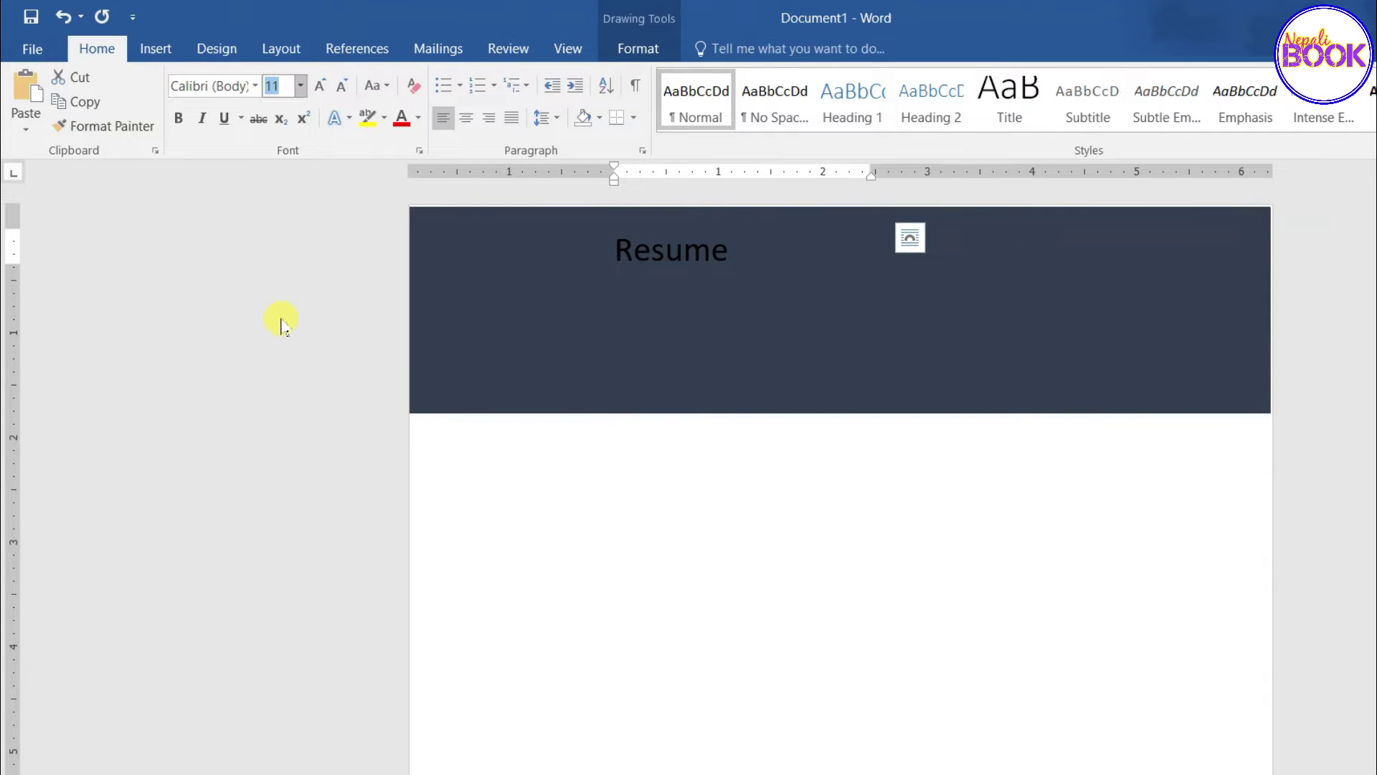
pyautogui.click(255, 87)
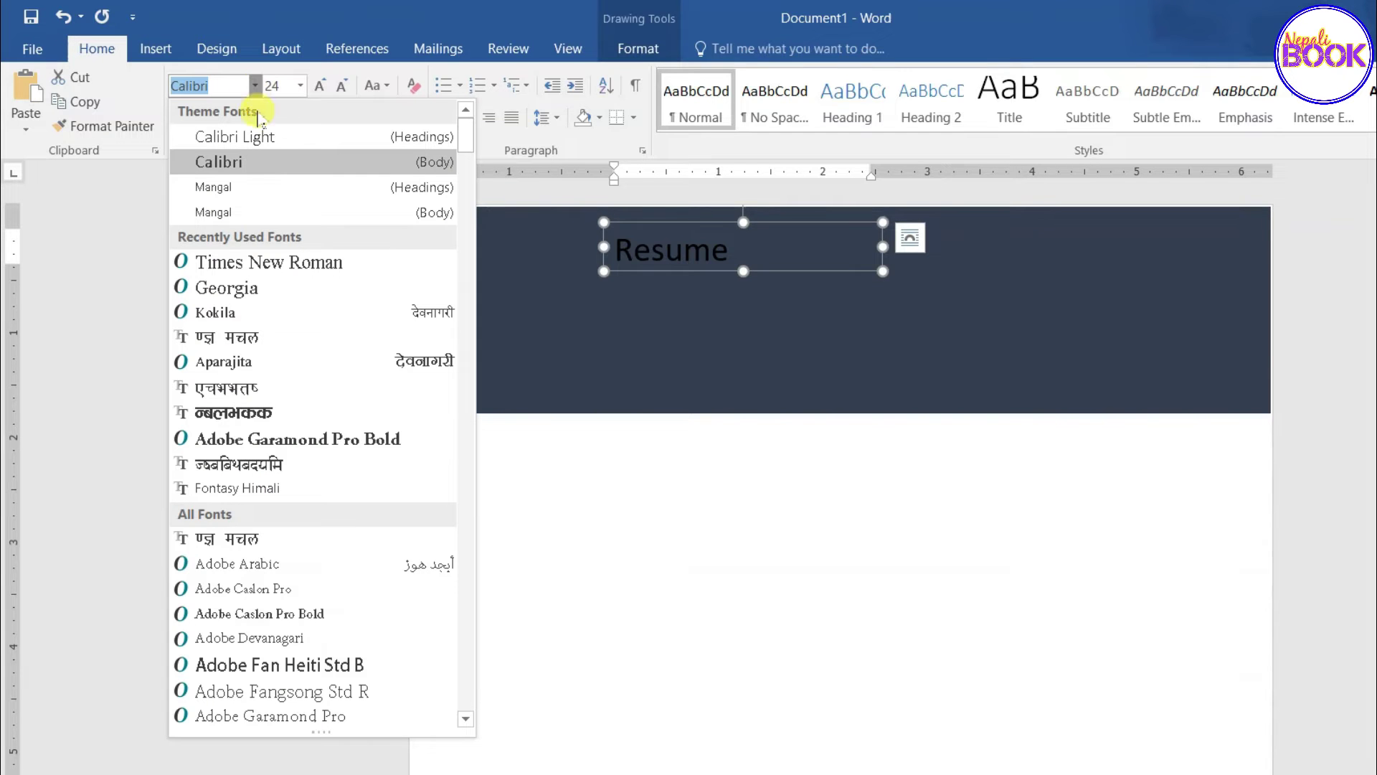
pyautogui.click(274, 288)
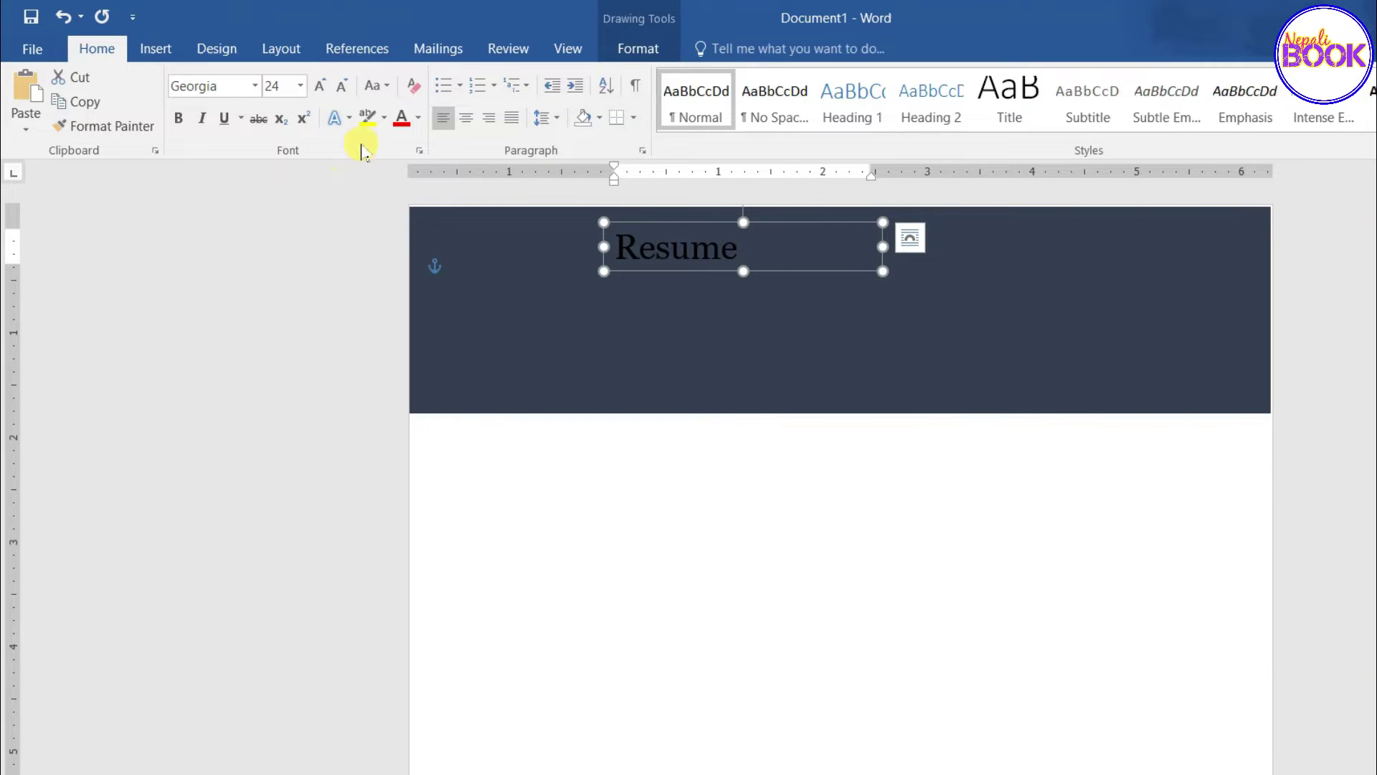
pyautogui.click(419, 118)
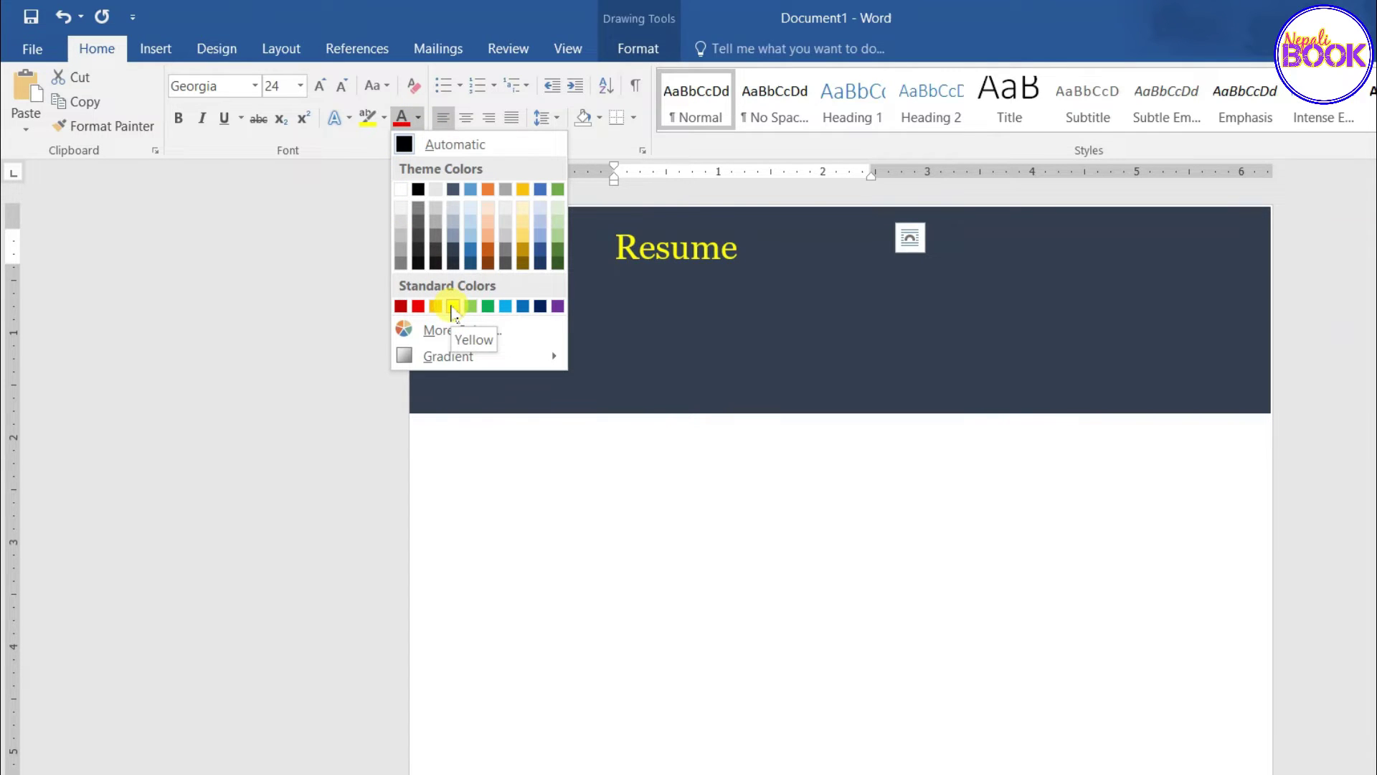
pyautogui.click(452, 306)
pyautogui.click(689, 274)
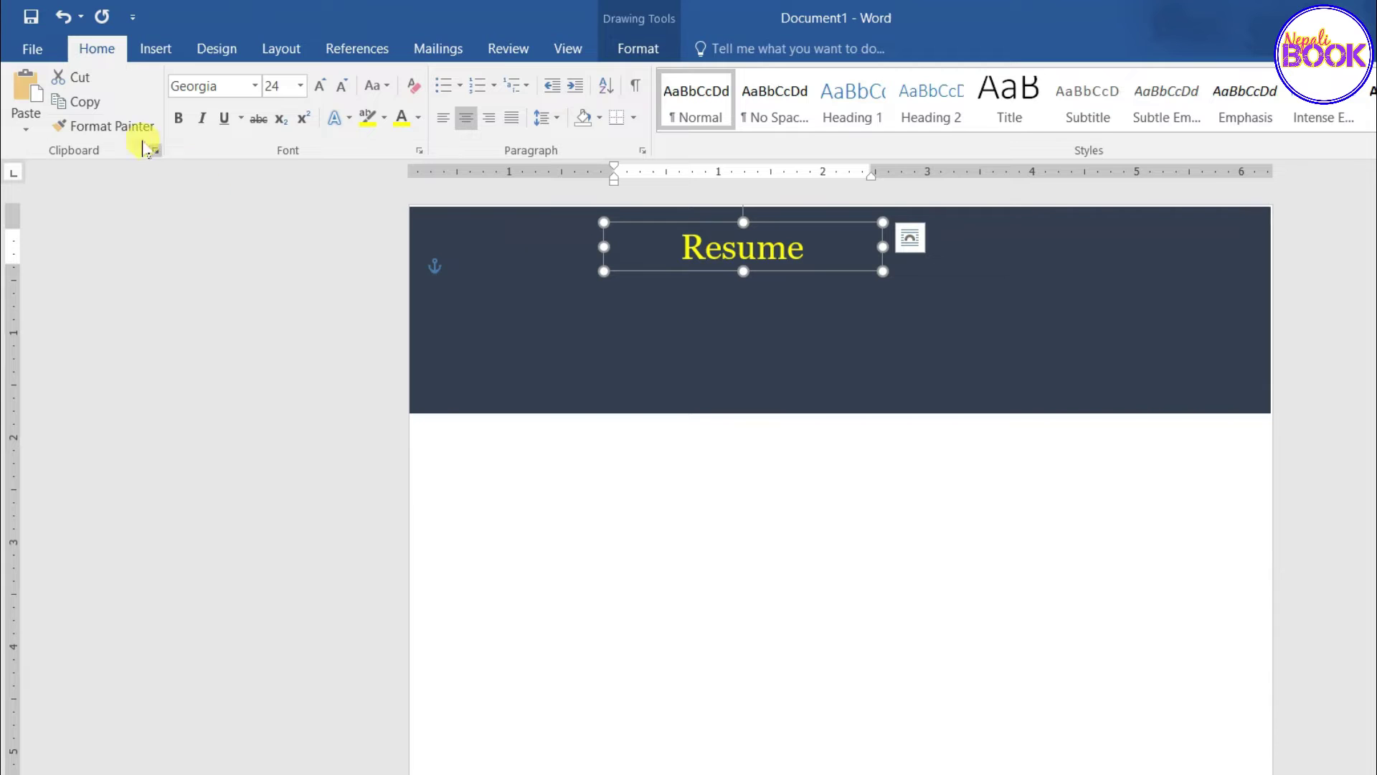
pyautogui.click(178, 119)
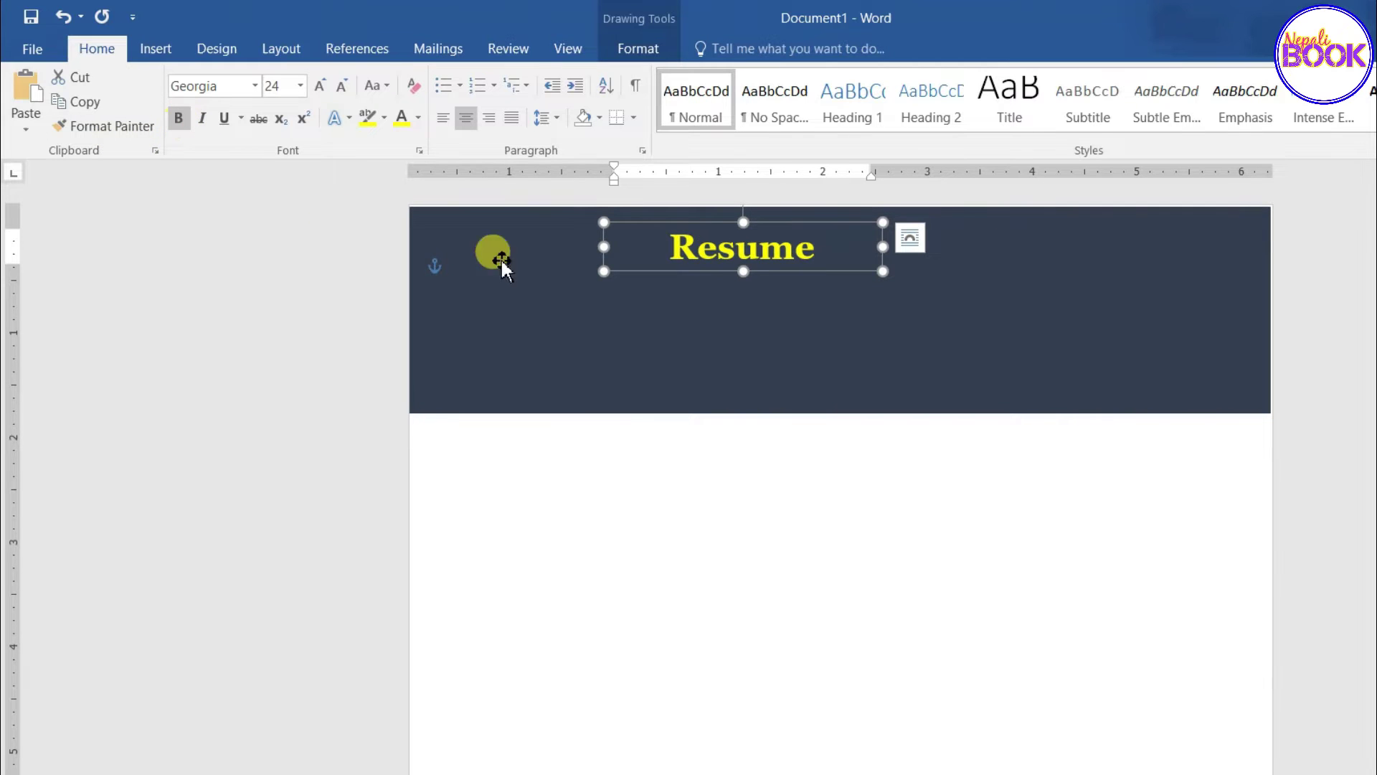
# Step: Stretch the Resume text box across the full header width and move it to the top
pyautogui.moveTo(606, 241); pyautogui.dragTo(409, 227)
pyautogui.moveTo(883, 247); pyautogui.dragTo(1271, 264)
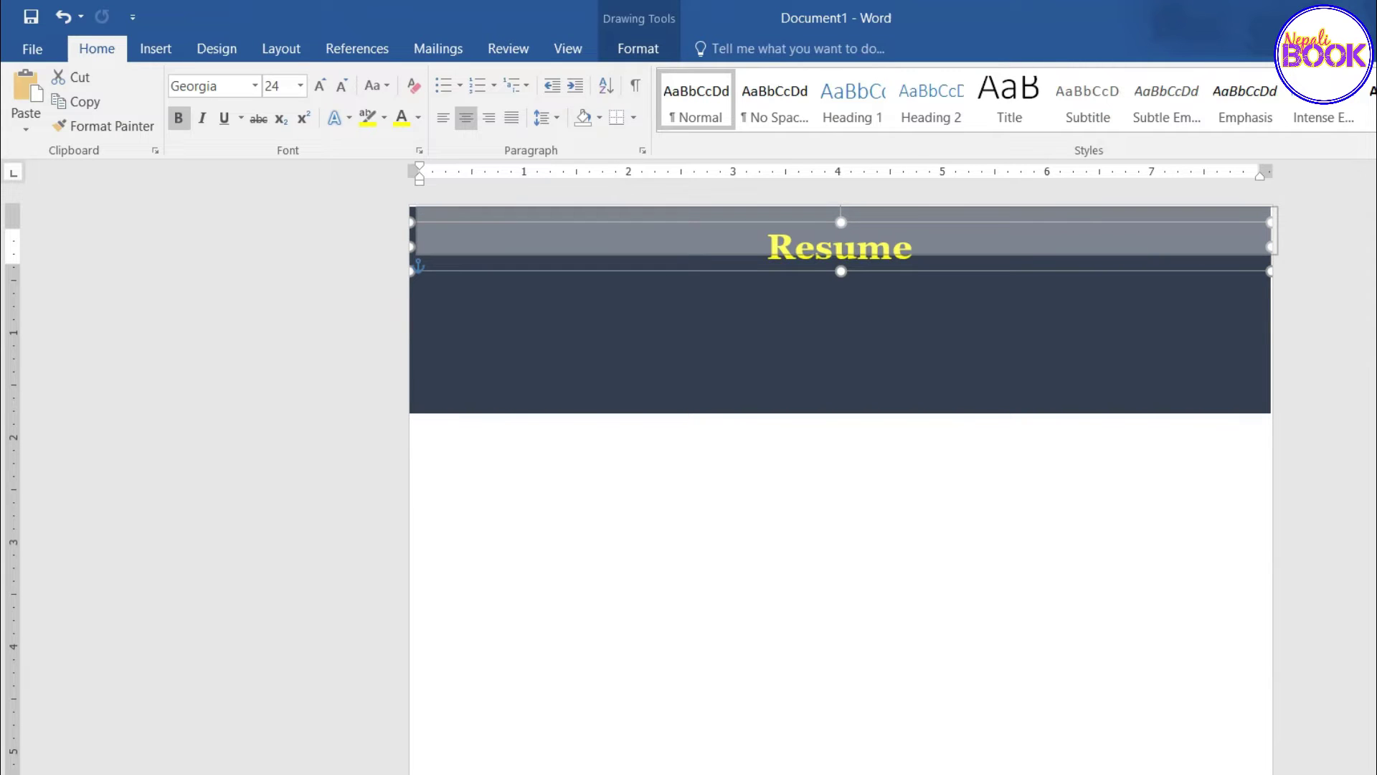
pyautogui.moveTo(918, 217); pyautogui.dragTo(918, 212)
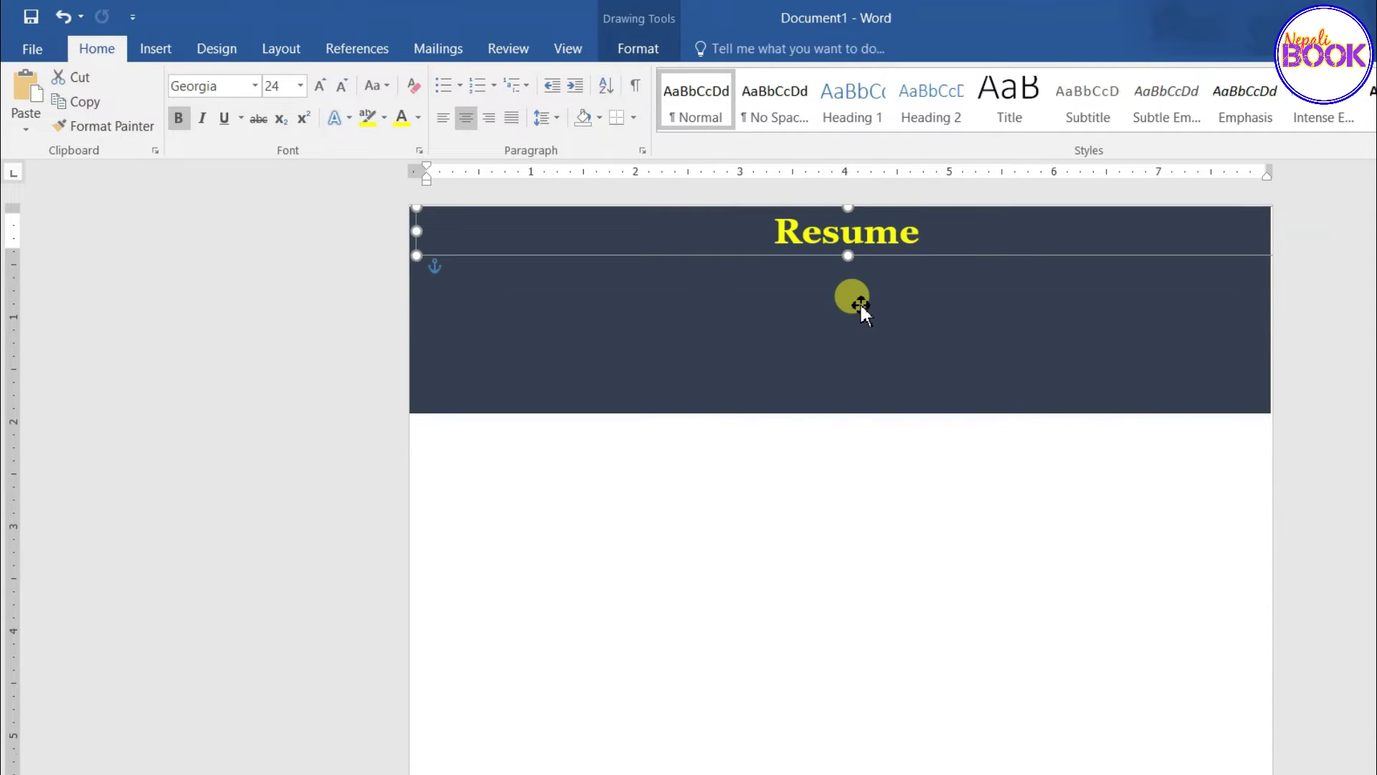
pyautogui.moveTo(419, 229); pyautogui.dragTo(411, 231)
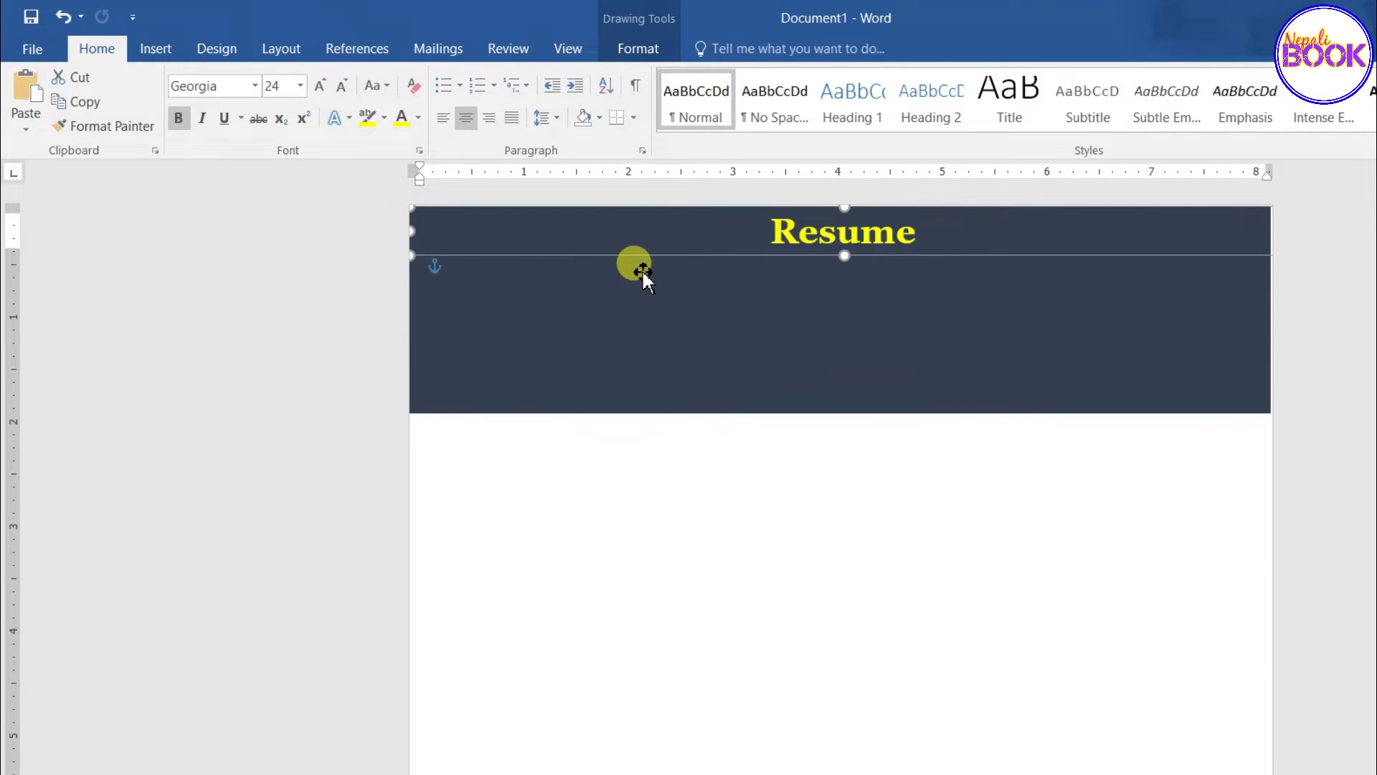
pyautogui.click(652, 305)
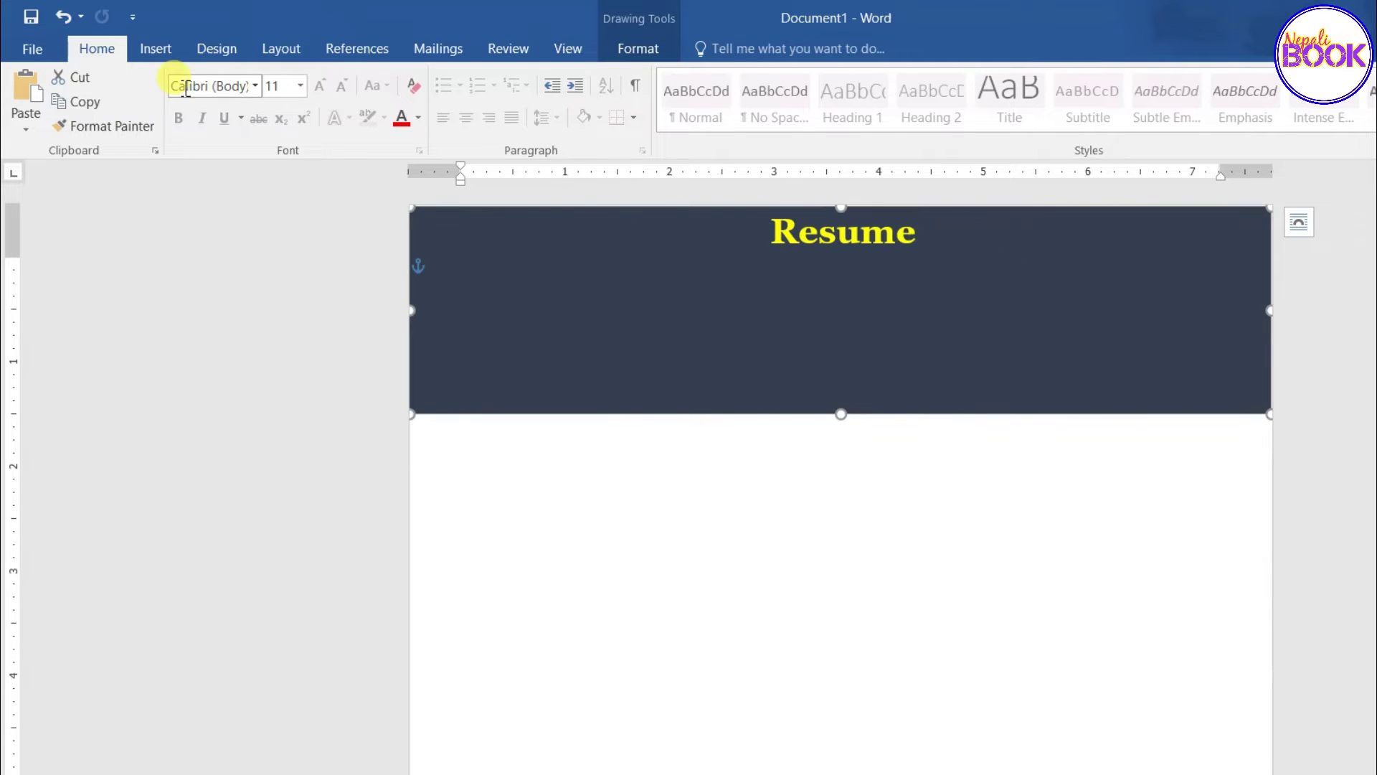
# Step: Draw a horizontal line across the dark header and give it a black line style
pyautogui.click(157, 51)
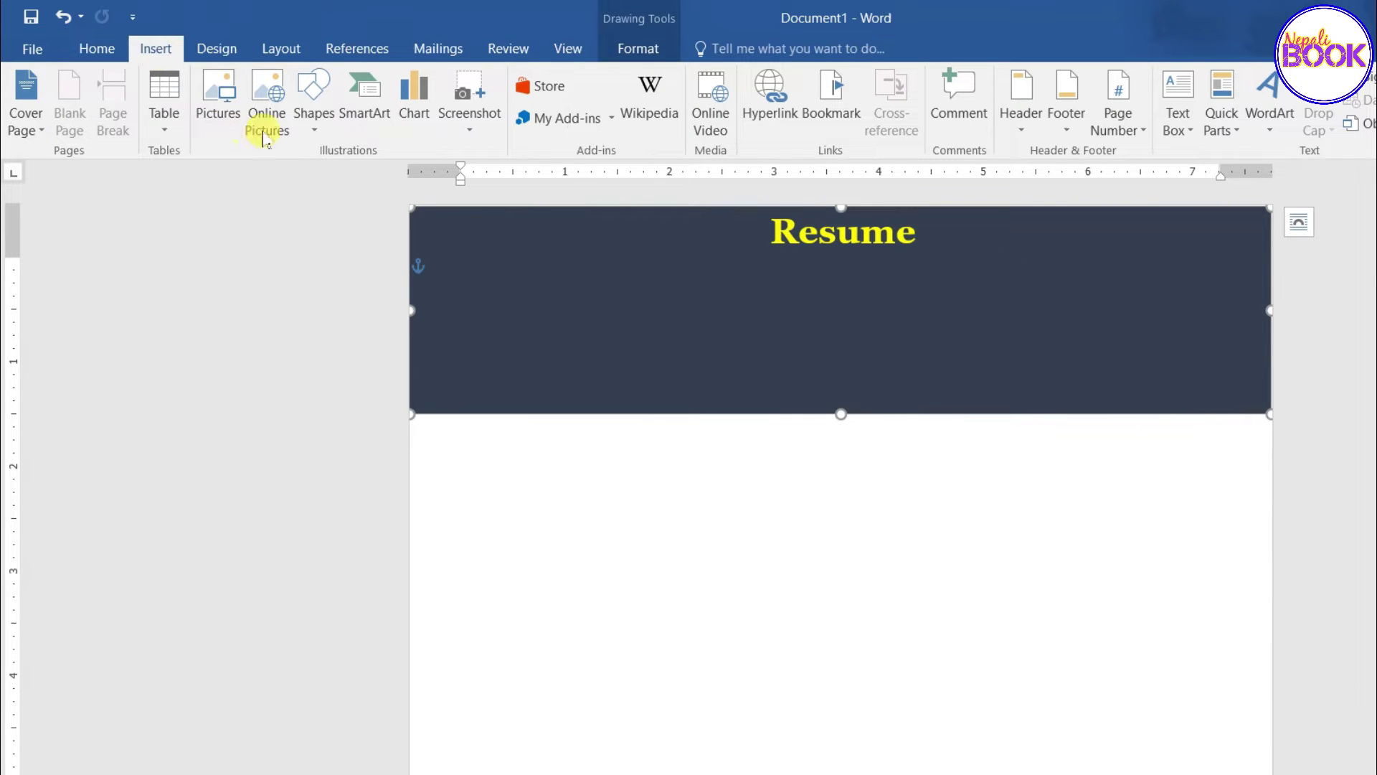
pyautogui.click(313, 135)
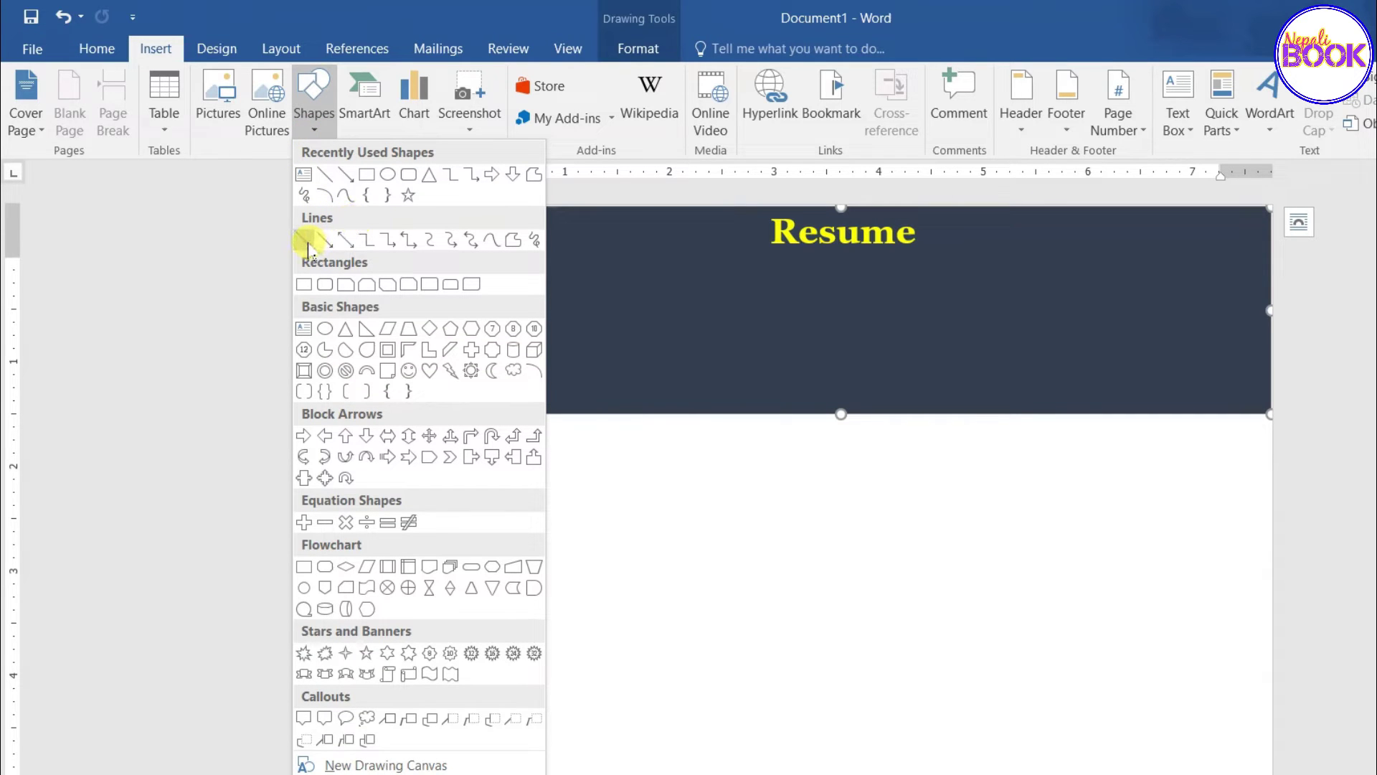
pyautogui.click(306, 240)
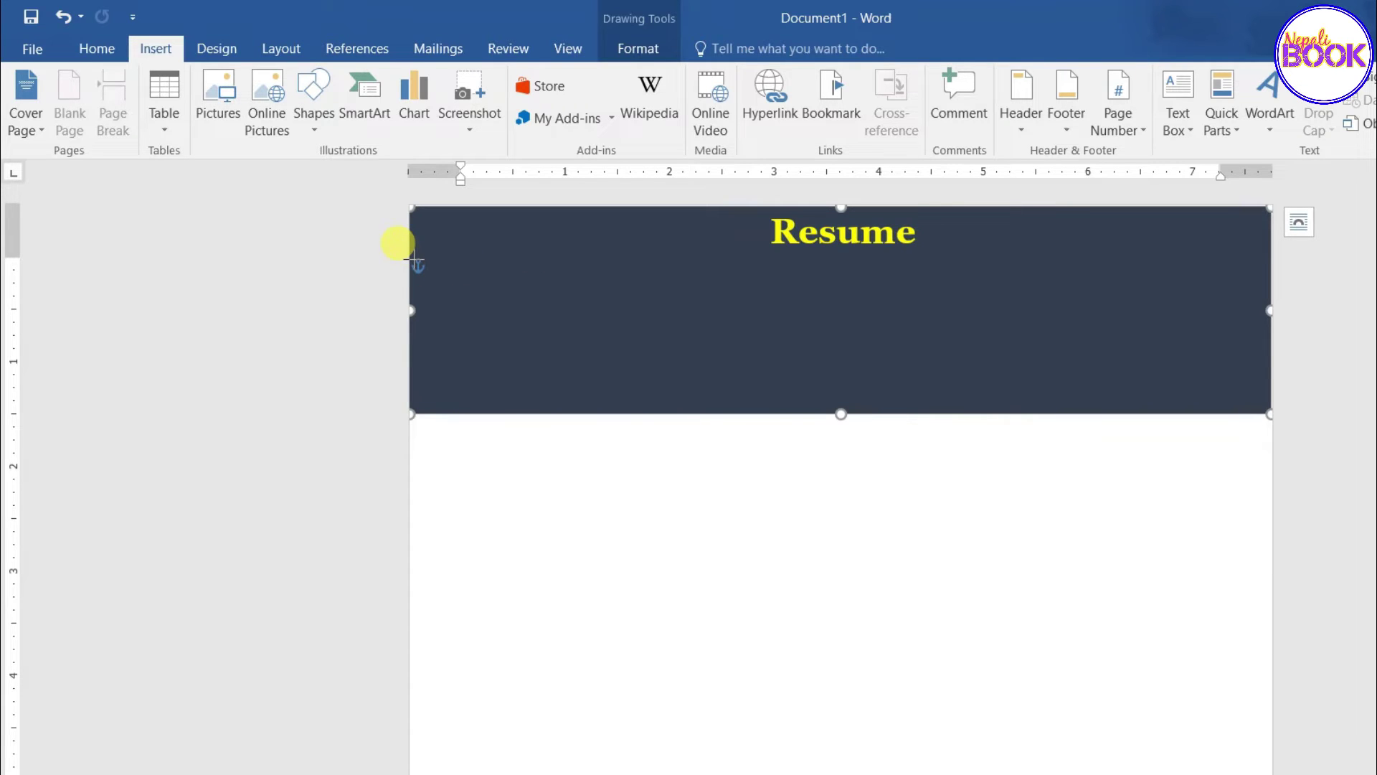
pyautogui.moveTo(416, 258); pyautogui.dragTo(1246, 282)
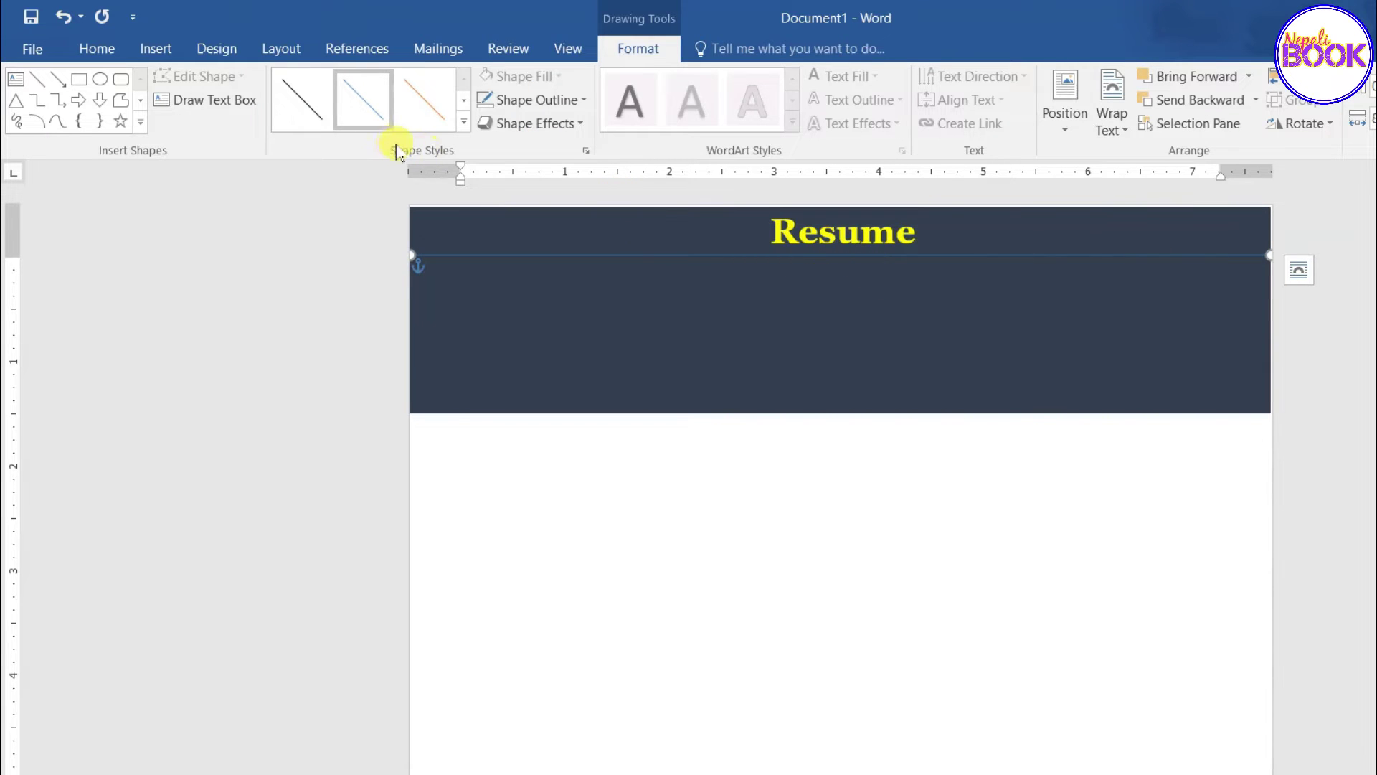
pyautogui.click(463, 127)
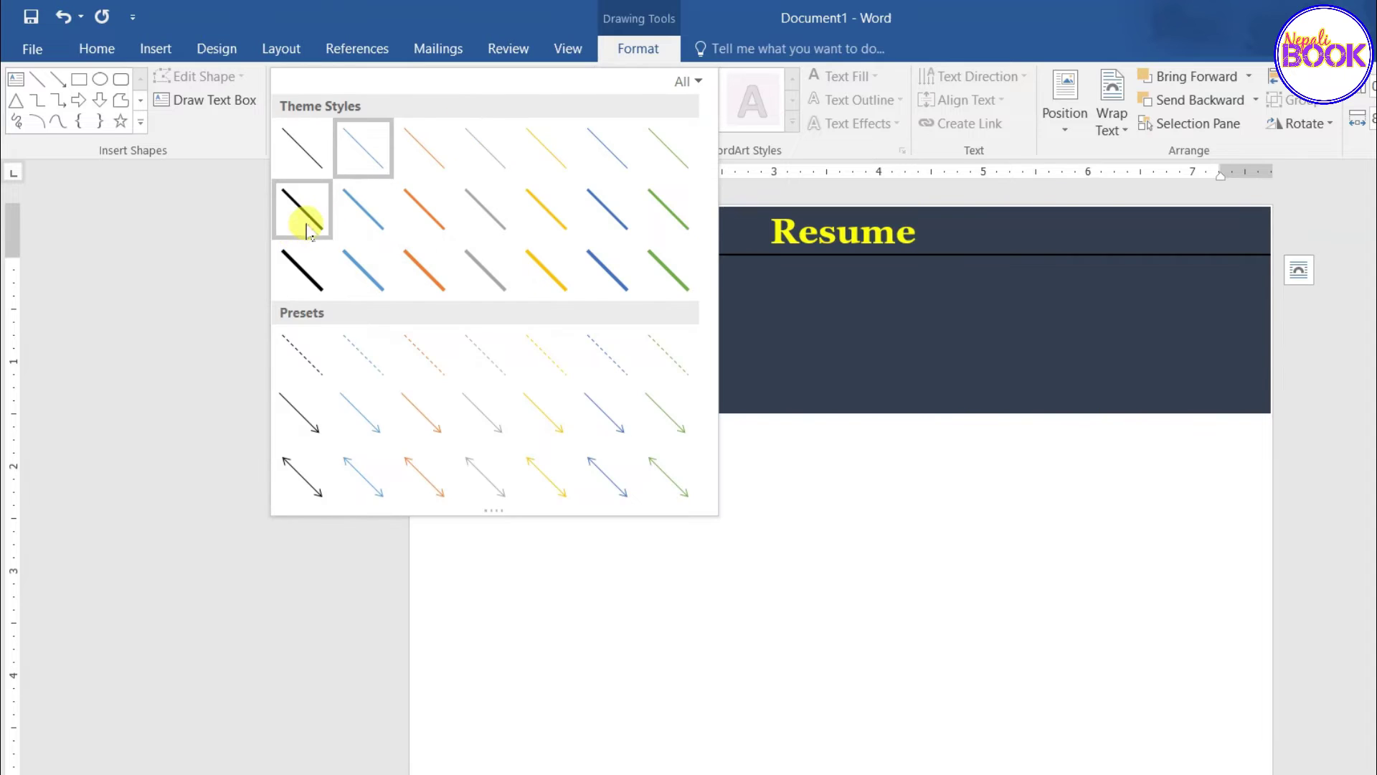
pyautogui.click(308, 224)
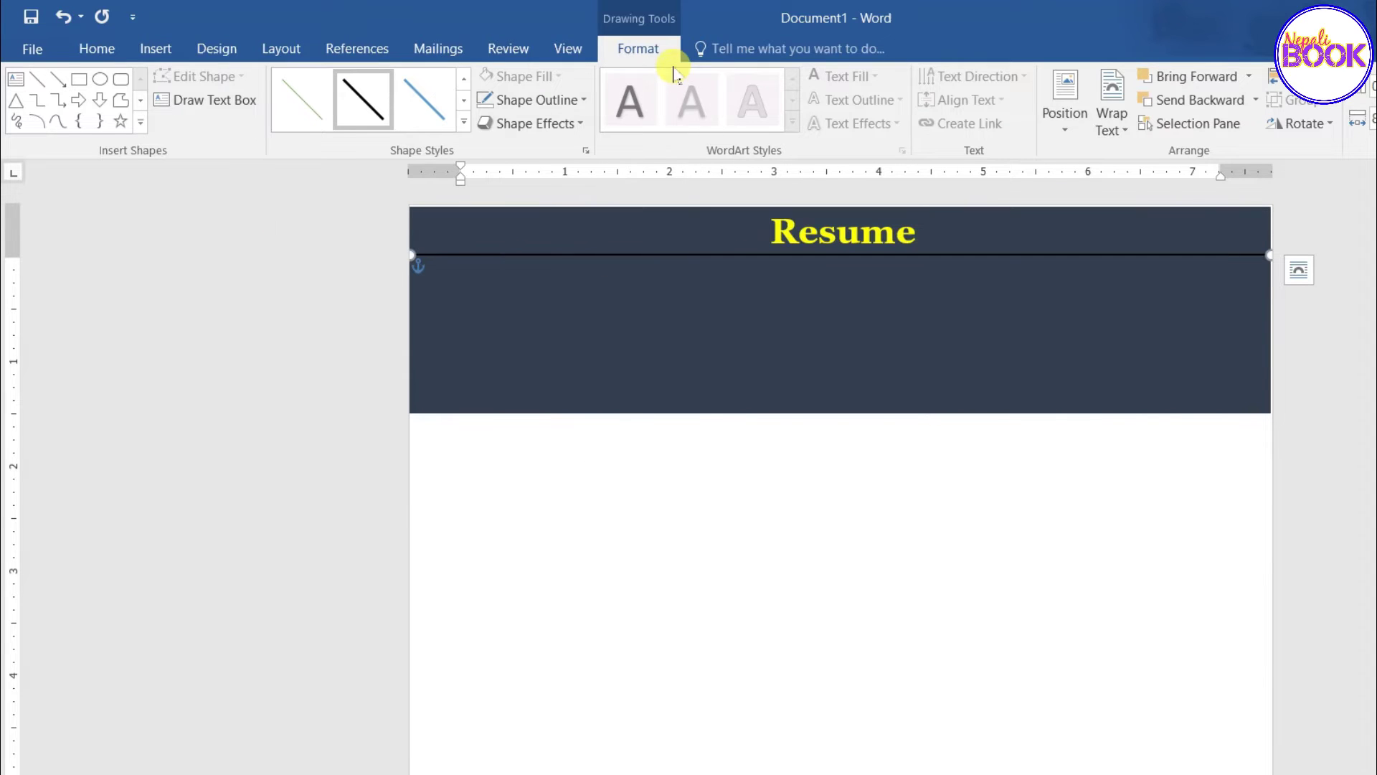
# Step: Make the header line white and nudge it into place beneath the title
pyautogui.click(581, 100)
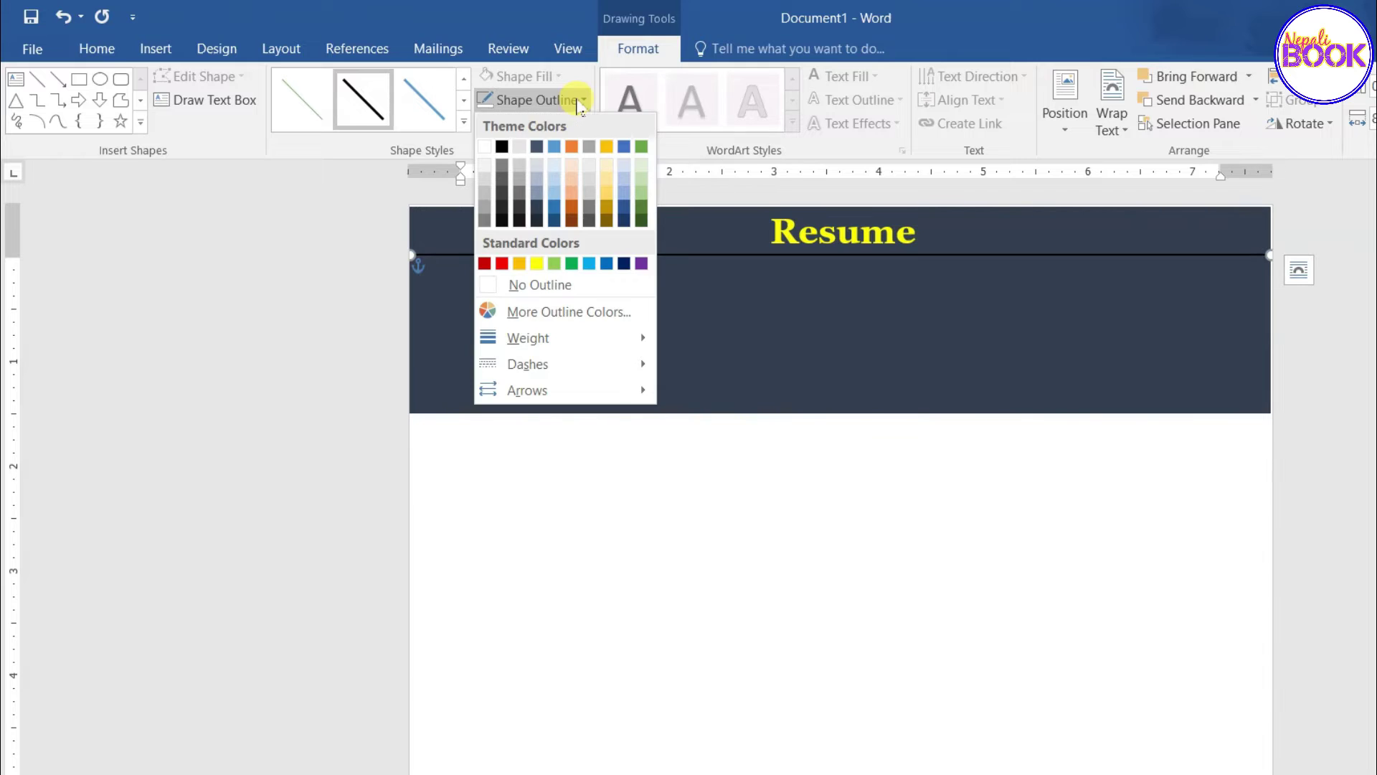
pyautogui.click(485, 147)
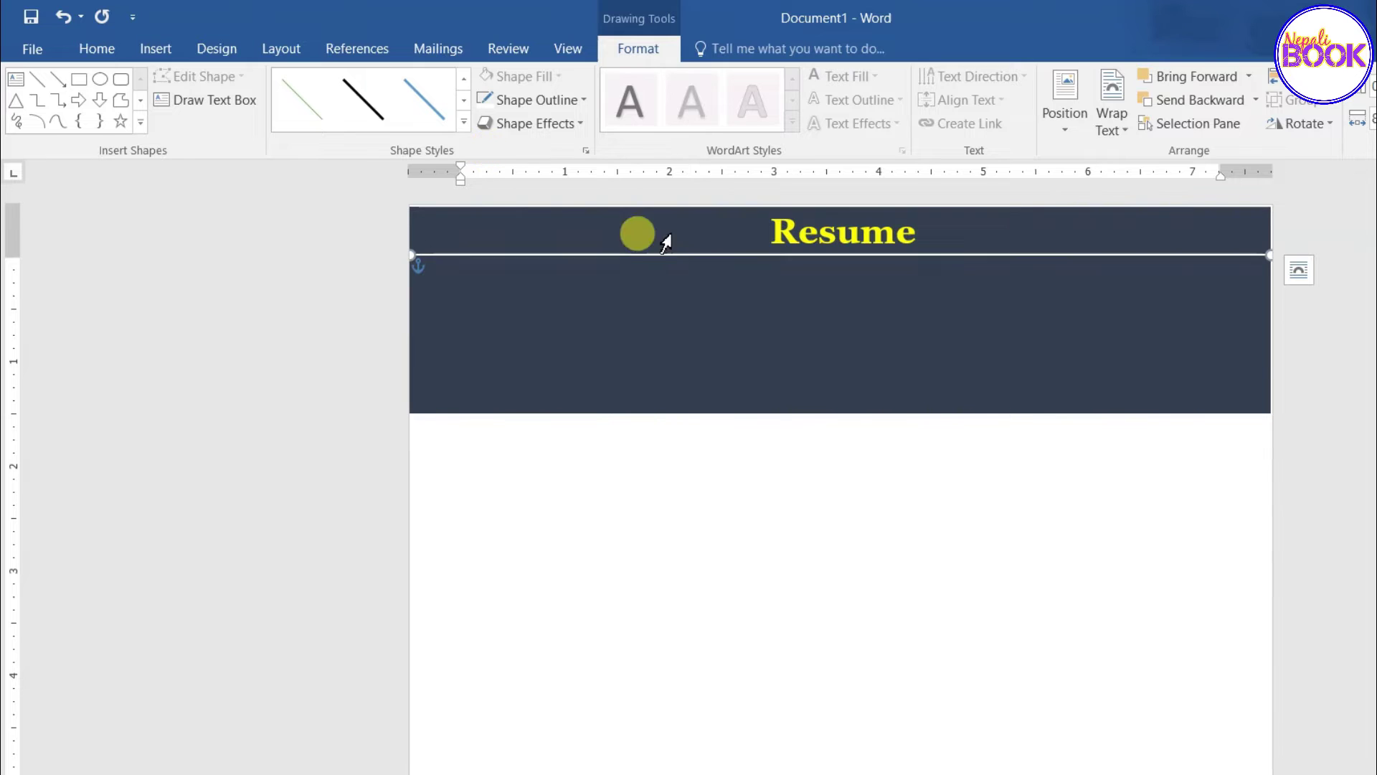
pyautogui.press('Down')
pyautogui.press('Down')
pyautogui.press('Down')
pyautogui.press('Down')
pyautogui.press('Up')
pyautogui.press('Up')
pyautogui.press('Down')
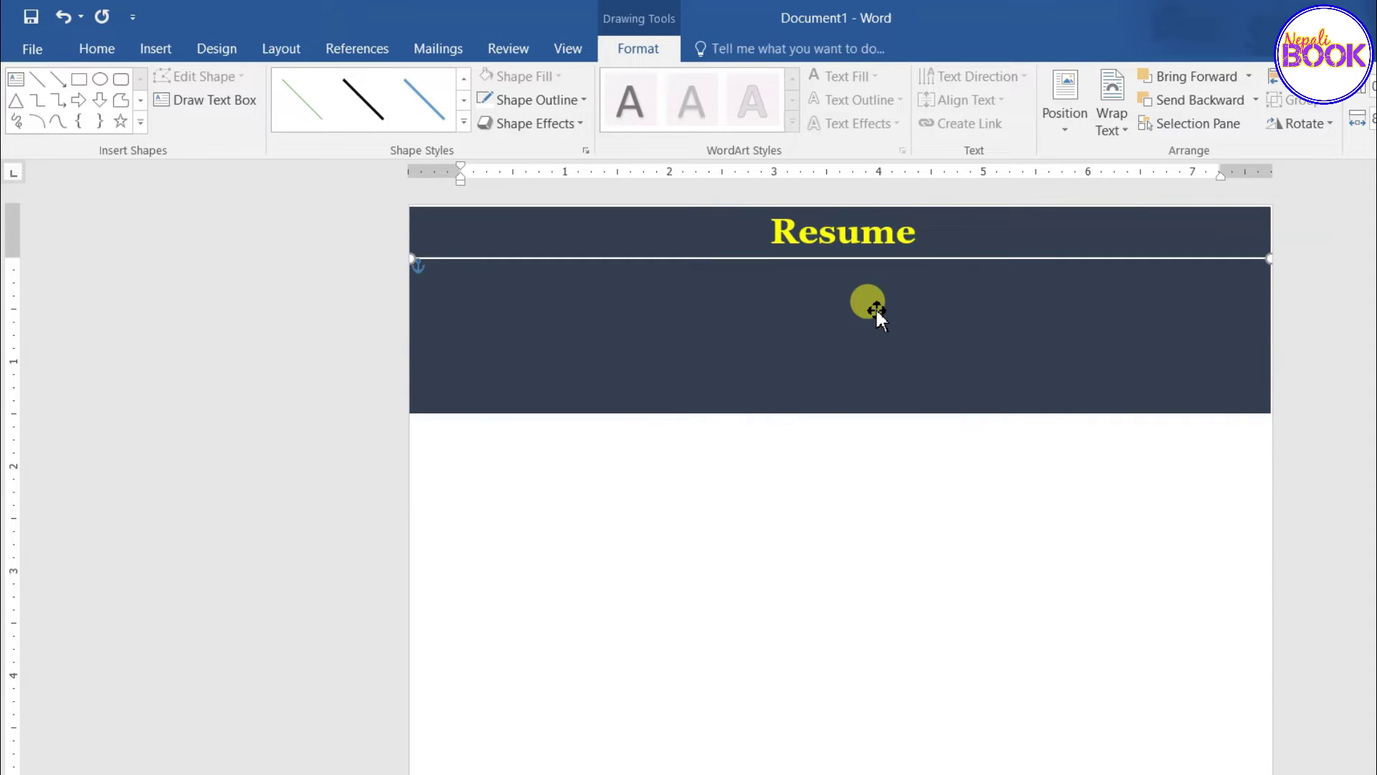
pyautogui.press('Up')
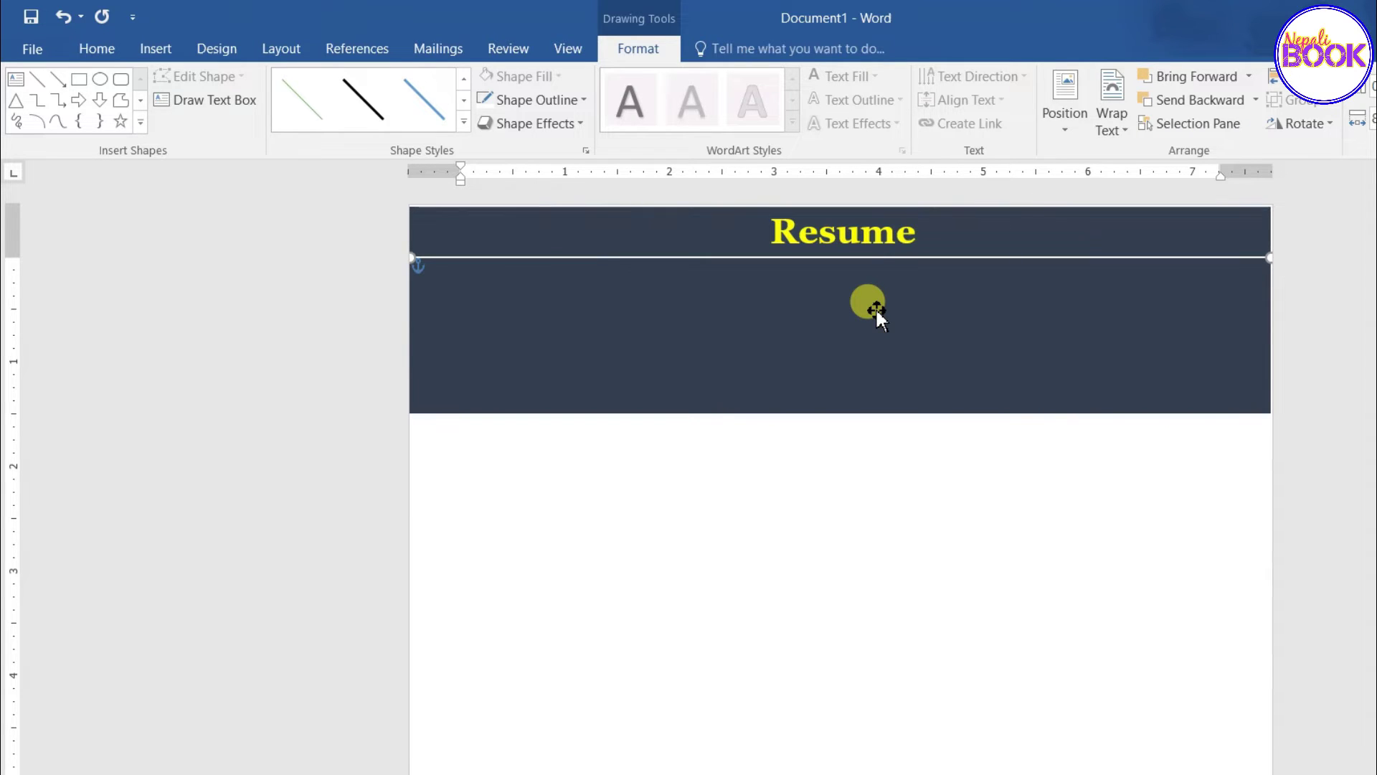
# Step: Reselect the Resume title box and the dark header rectangle
pyautogui.click(877, 240)
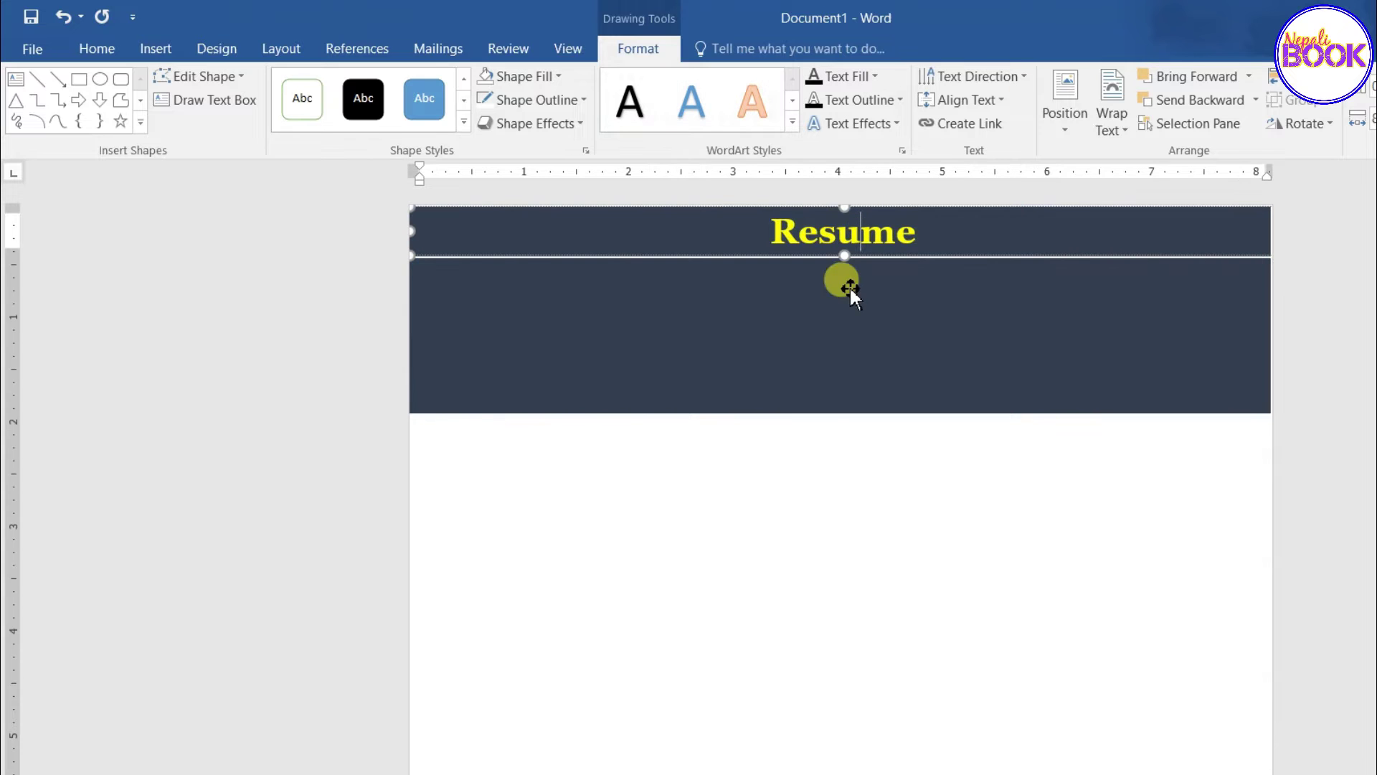
pyautogui.click(542, 317)
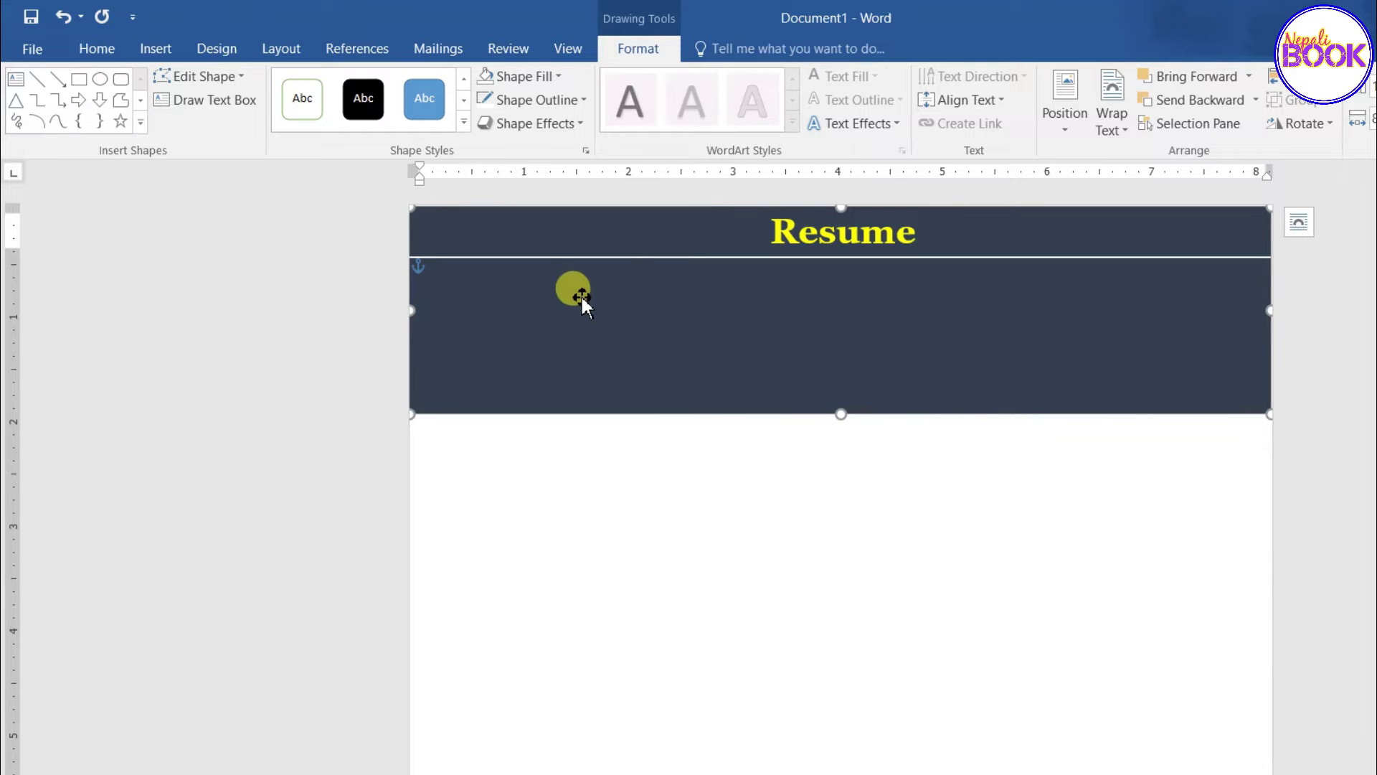
pyautogui.click(818, 233)
pyautogui.click(898, 231)
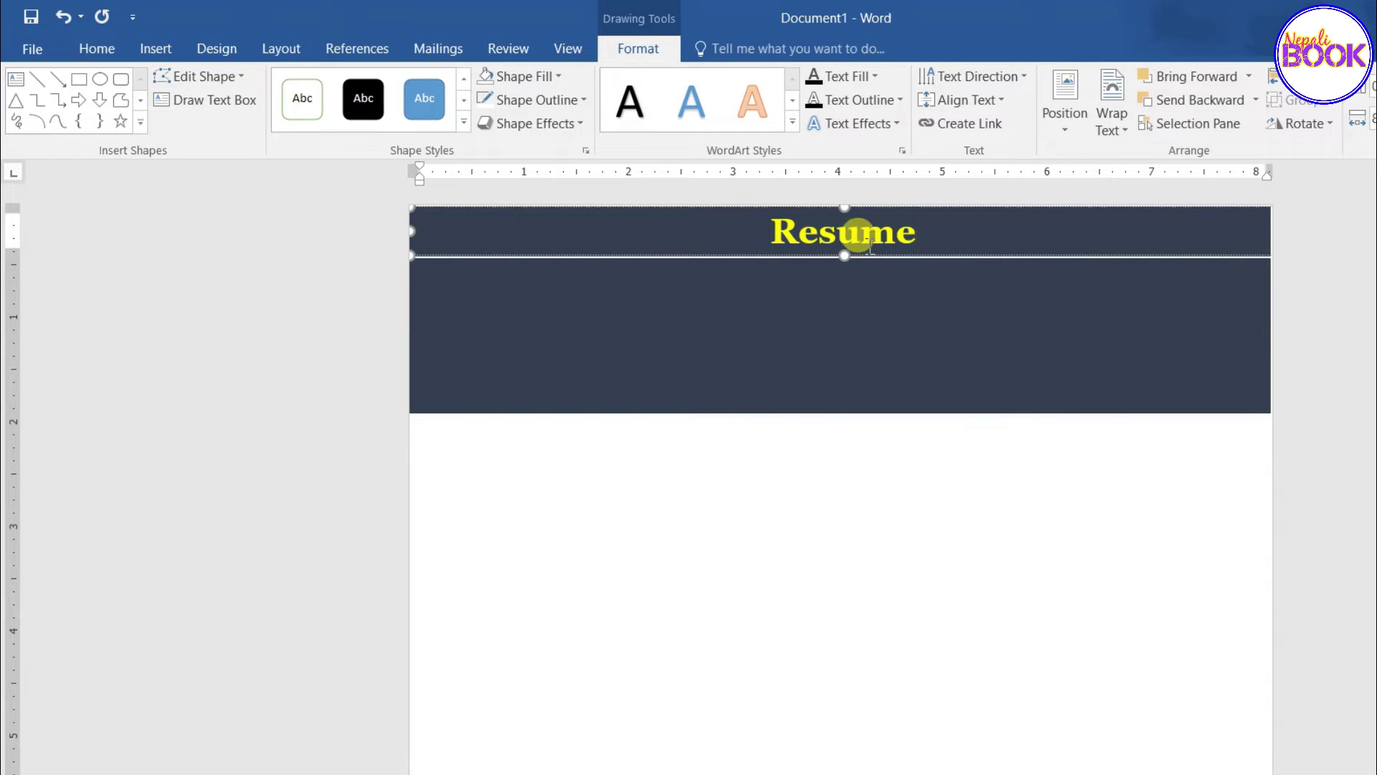
pyautogui.click(656, 326)
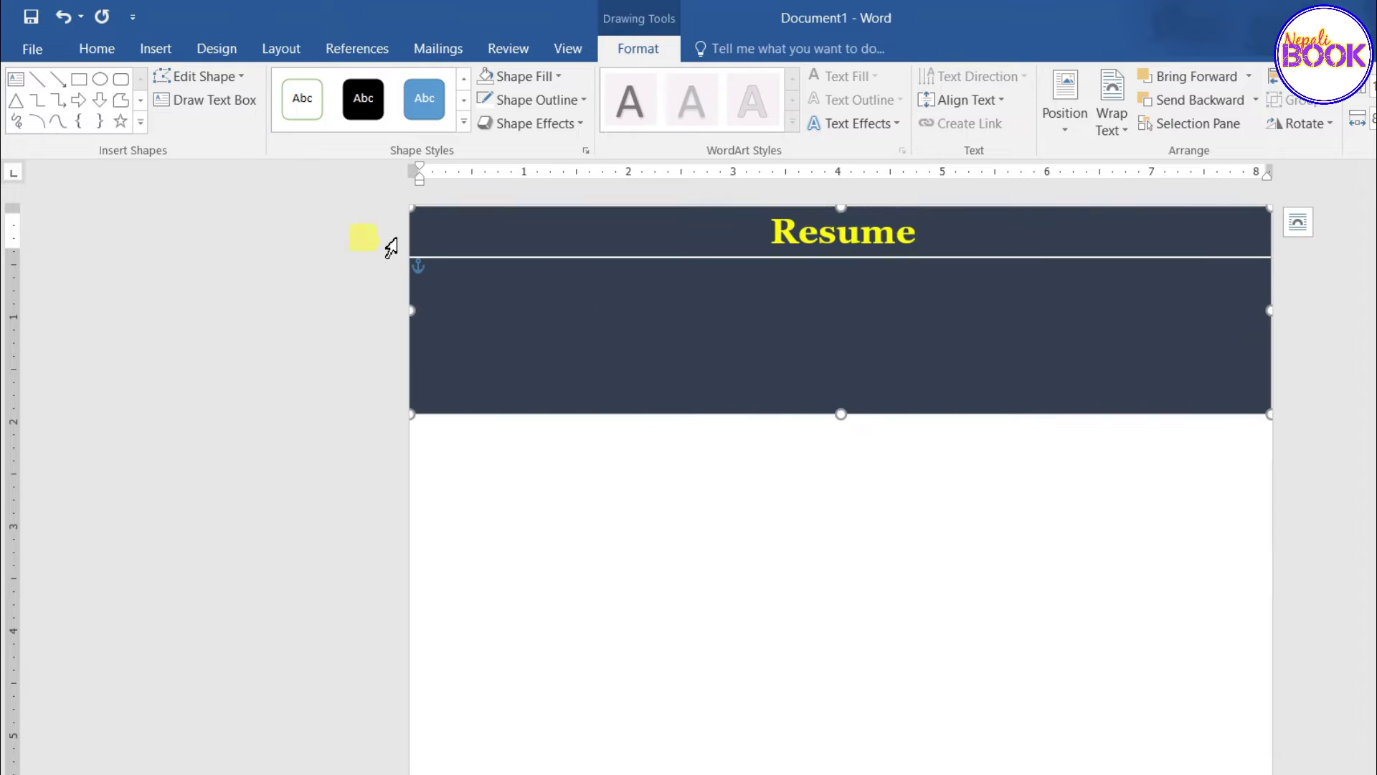
# Step: Draw a text box on the left of the header below the line, with no fill and no border
pyautogui.click(154, 48)
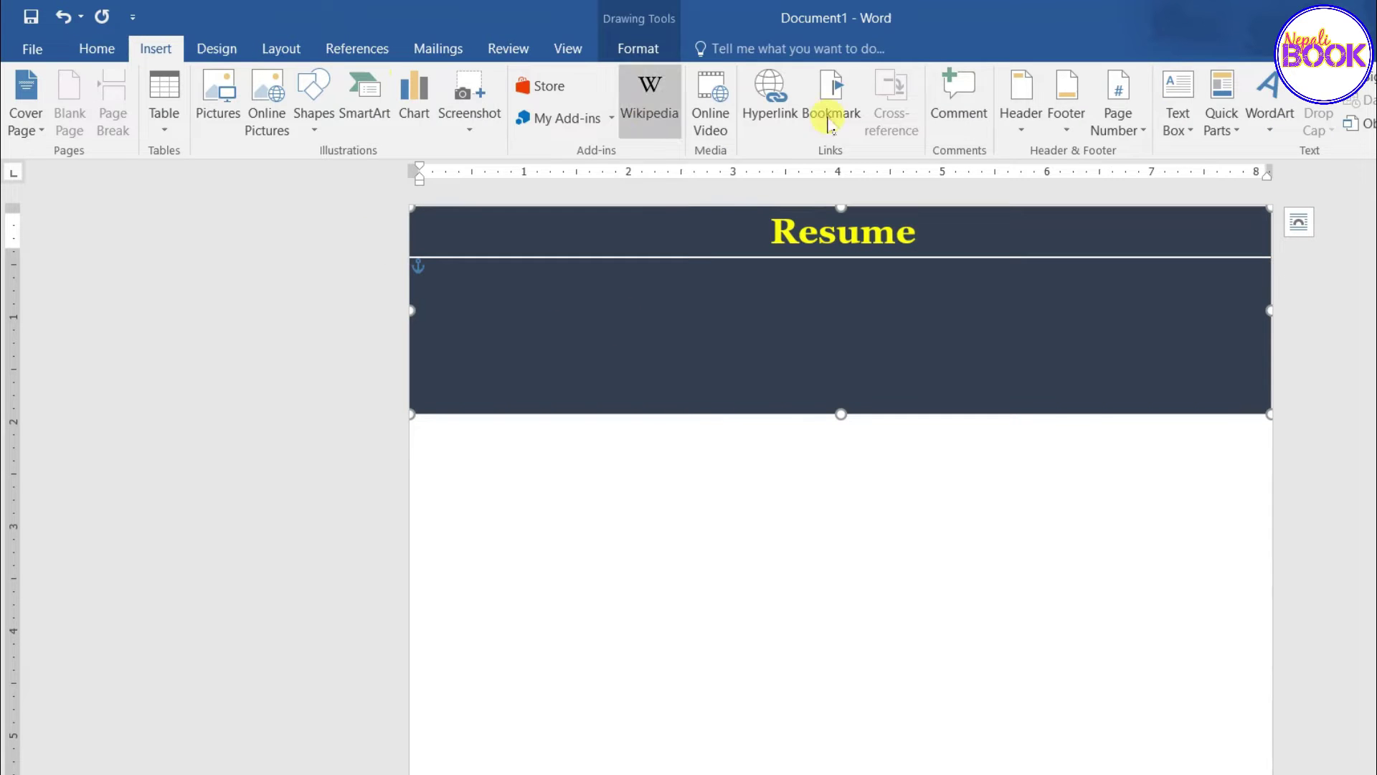
pyautogui.click(1177, 123)
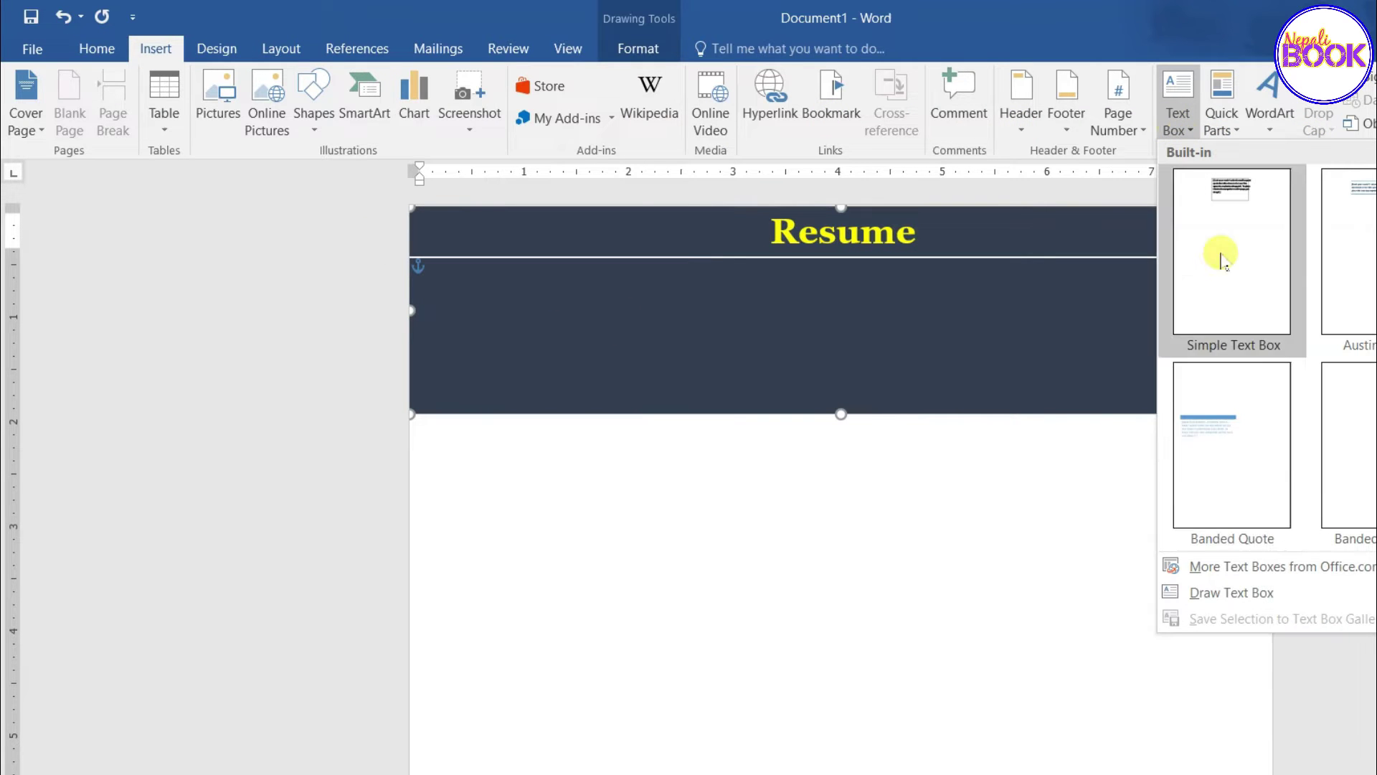
pyautogui.click(1235, 595)
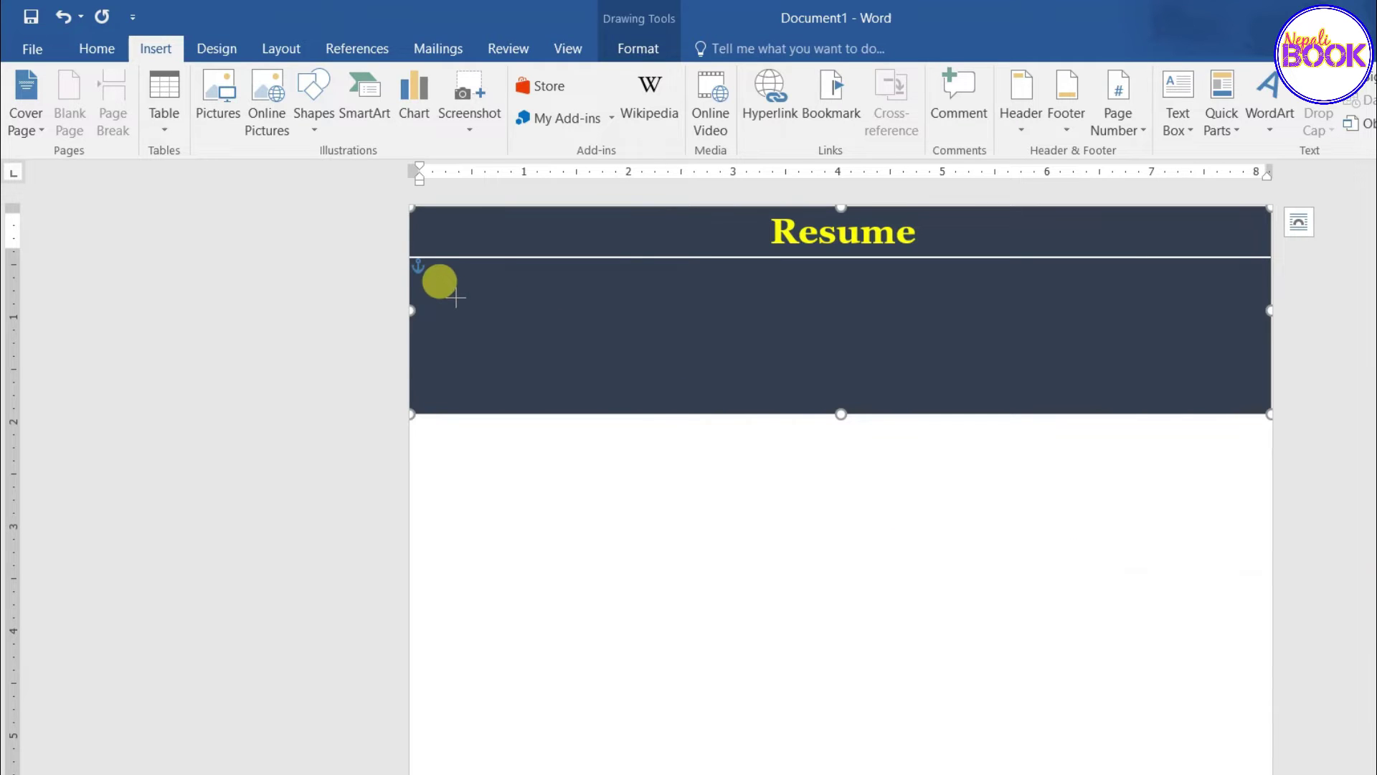
pyautogui.moveTo(433, 279)
pyautogui.mouseDown()
pyautogui.moveTo(784, 405)
pyautogui.moveTo(807, 398)
pyautogui.mouseUp()
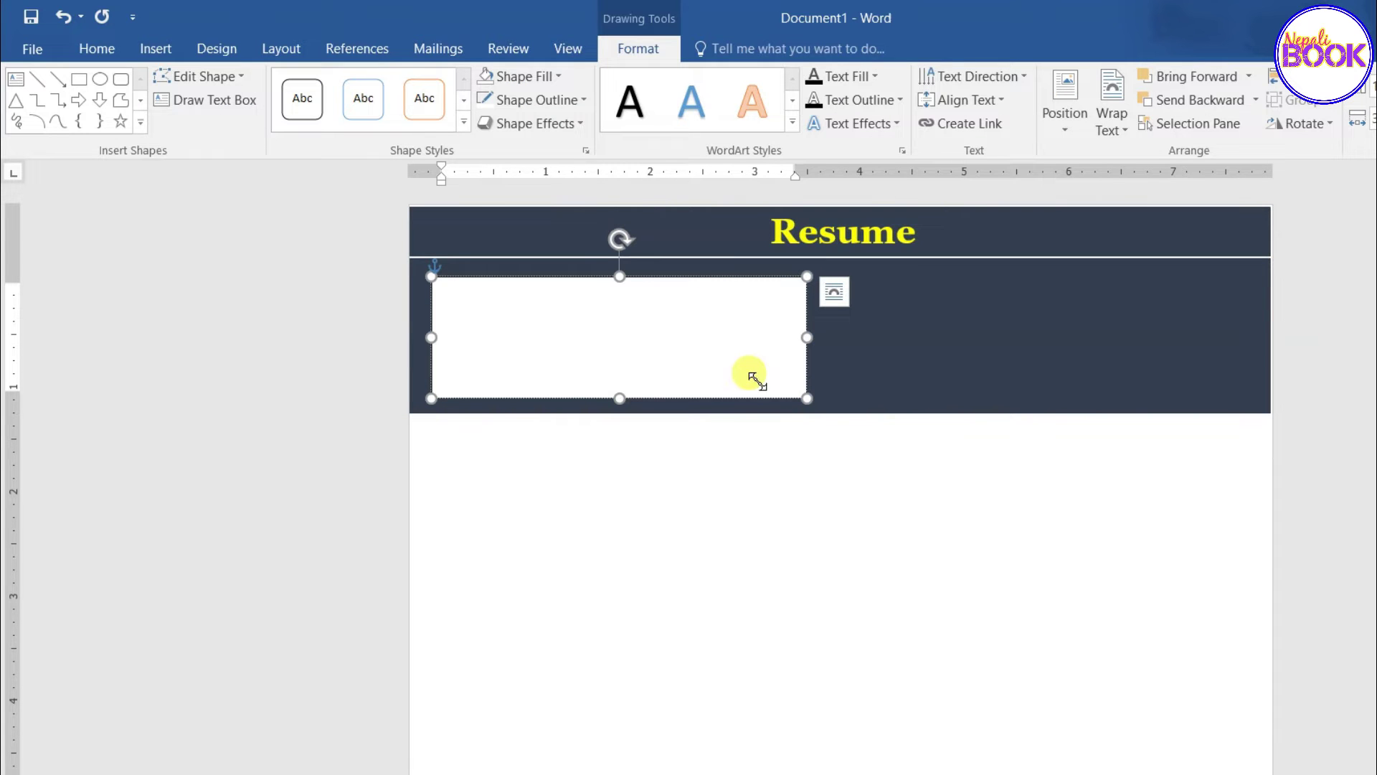
pyautogui.click(554, 78)
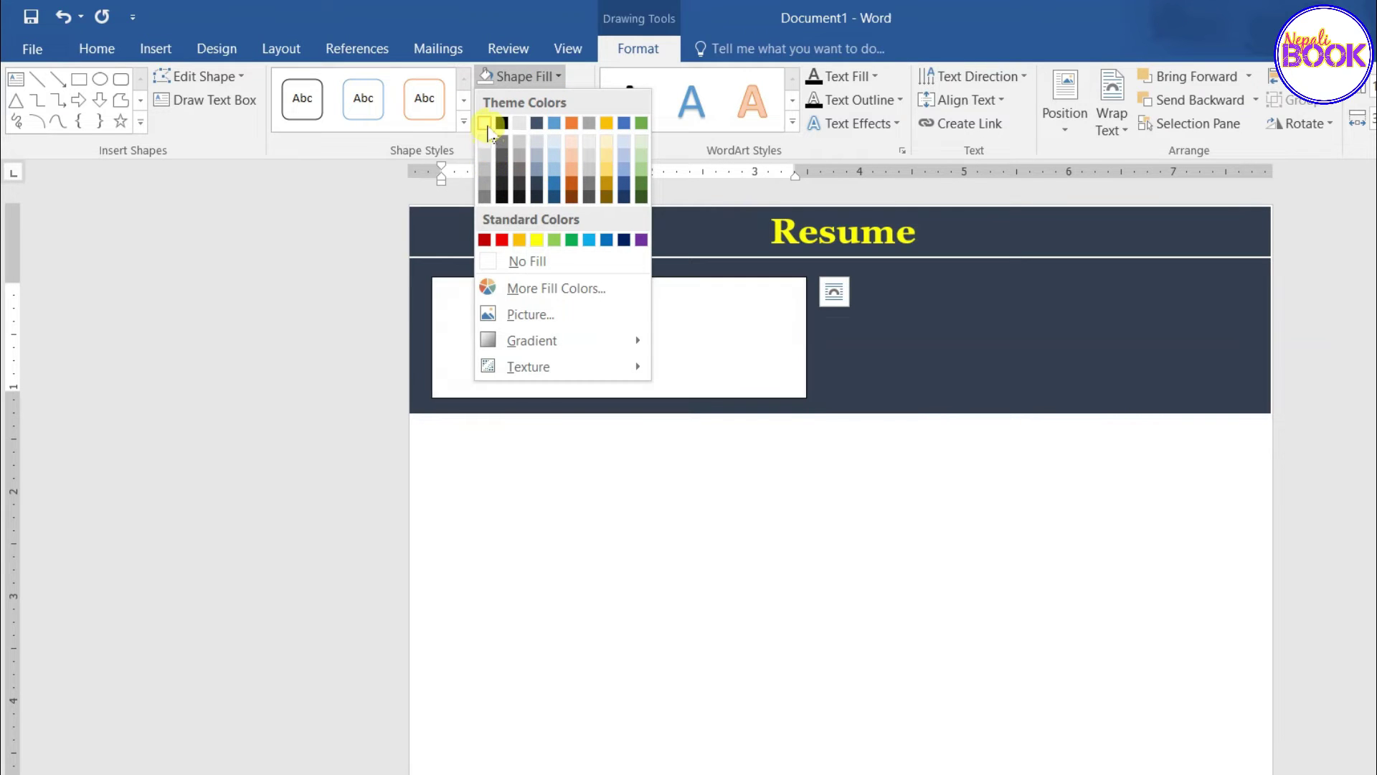
pyautogui.click(547, 262)
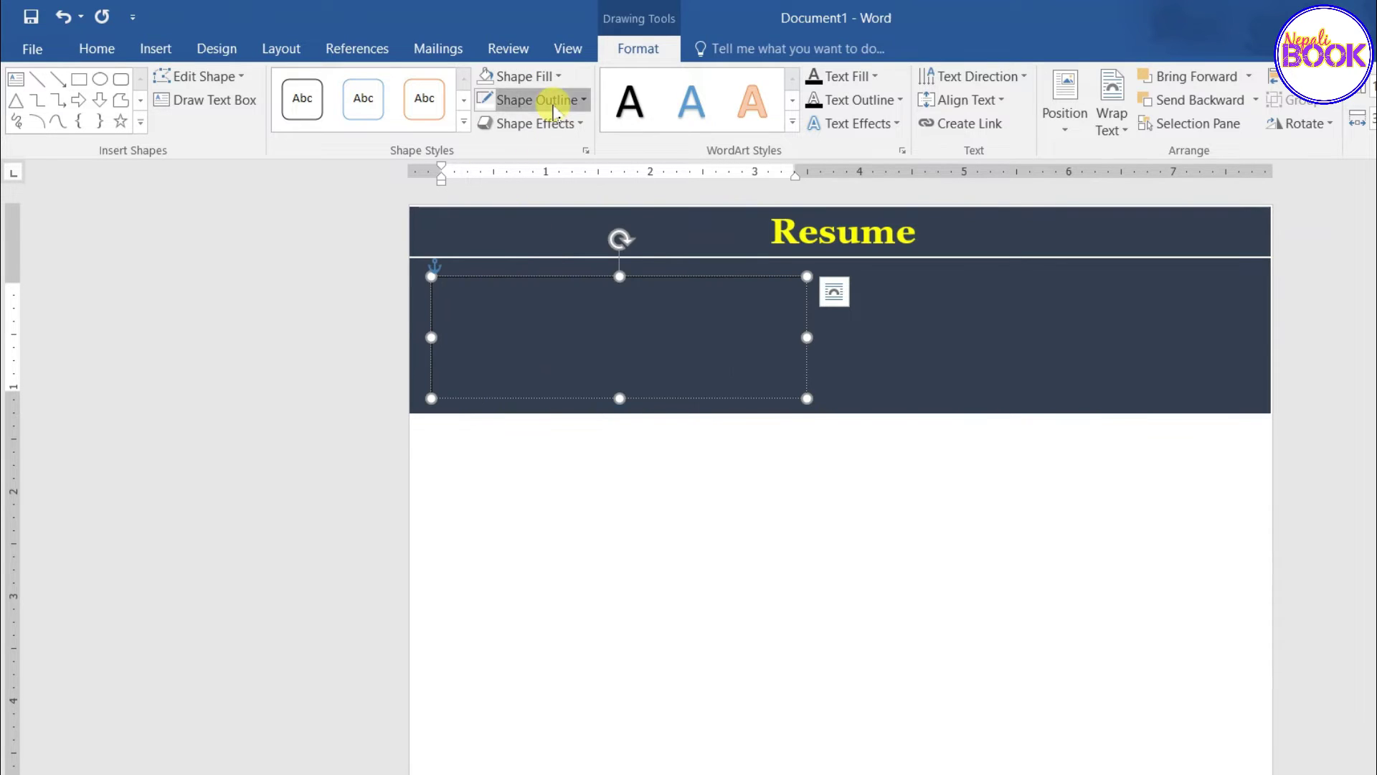
pyautogui.click(551, 101)
pyautogui.click(521, 287)
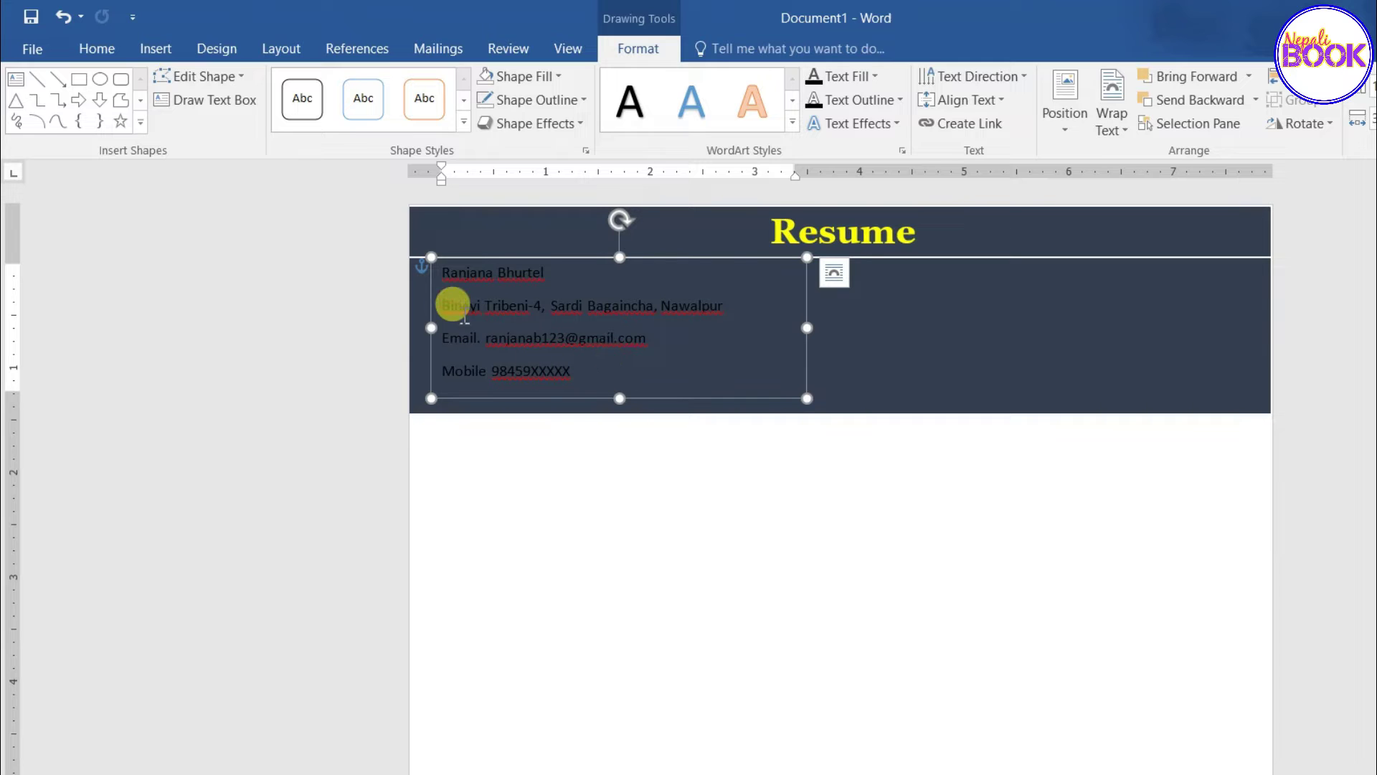
# Step: Select all the contact-details text in the header text box
pyautogui.moveTo(441, 275); pyautogui.dragTo(619, 386)
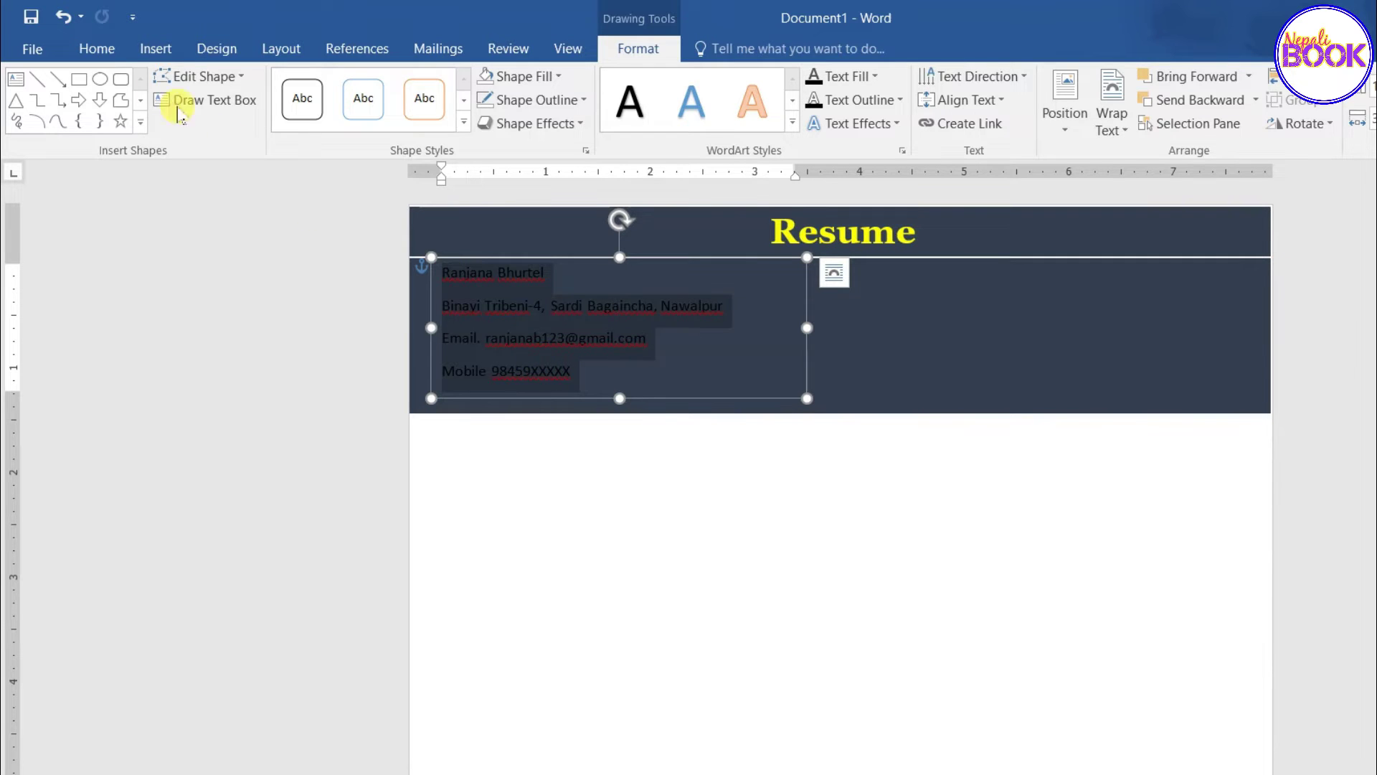
pyautogui.click(101, 49)
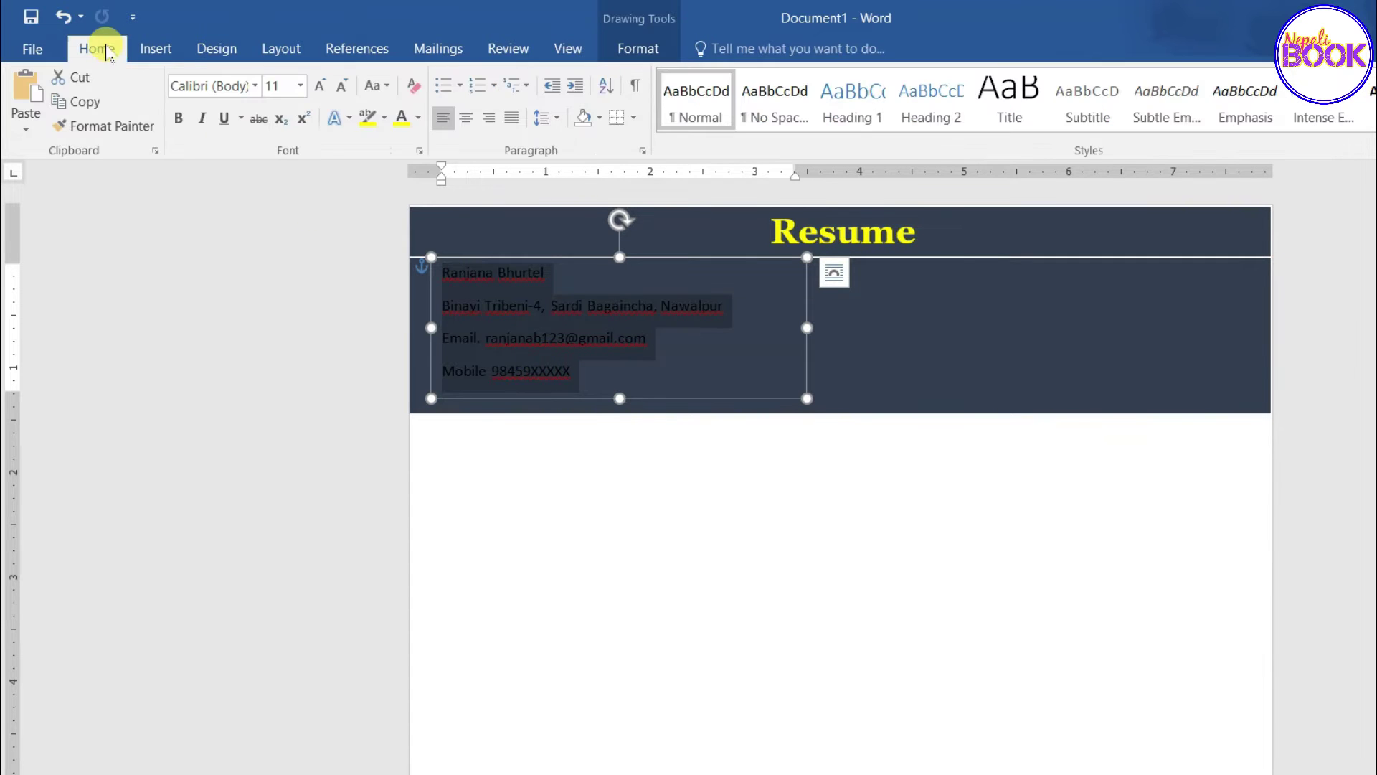
# Step: Remove the space after each contact paragraph, then select the name on the first line
pyautogui.click(553, 119)
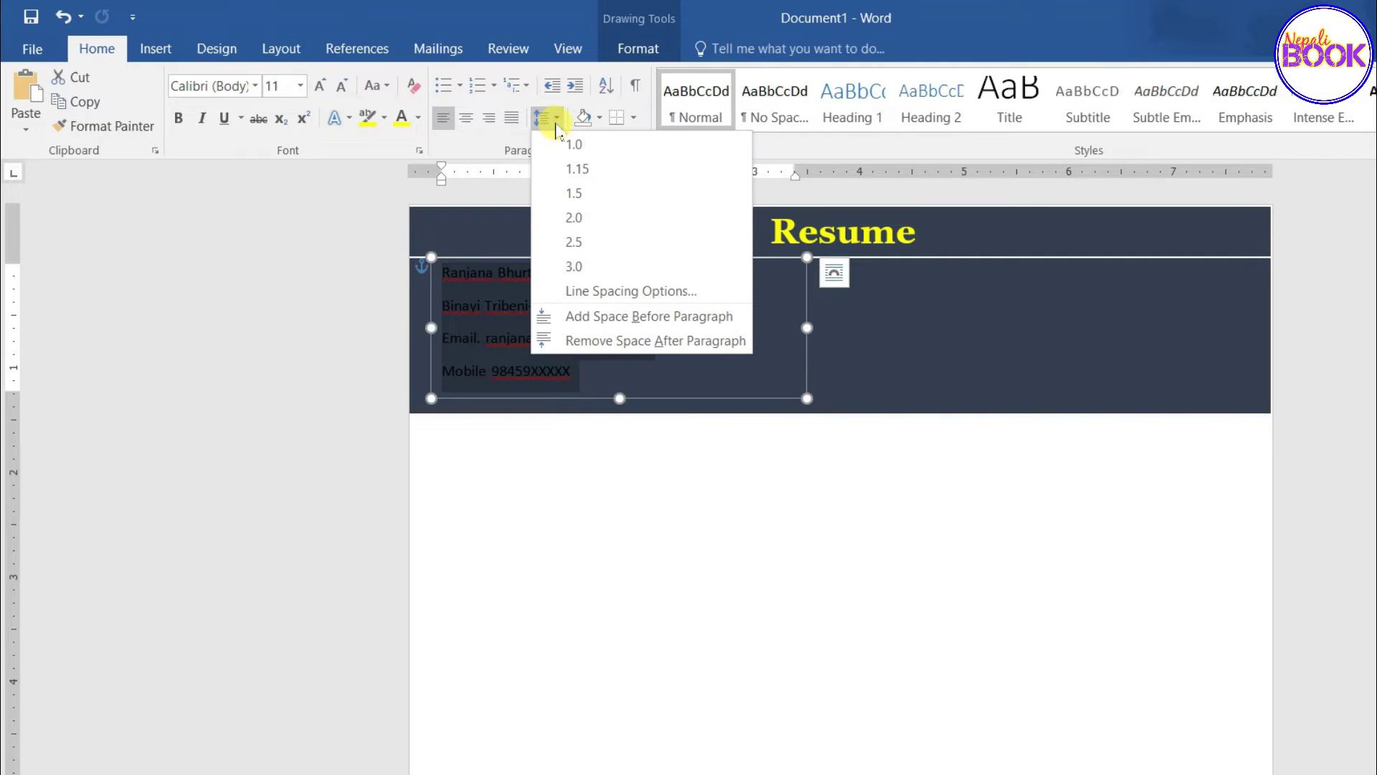
pyautogui.click(660, 340)
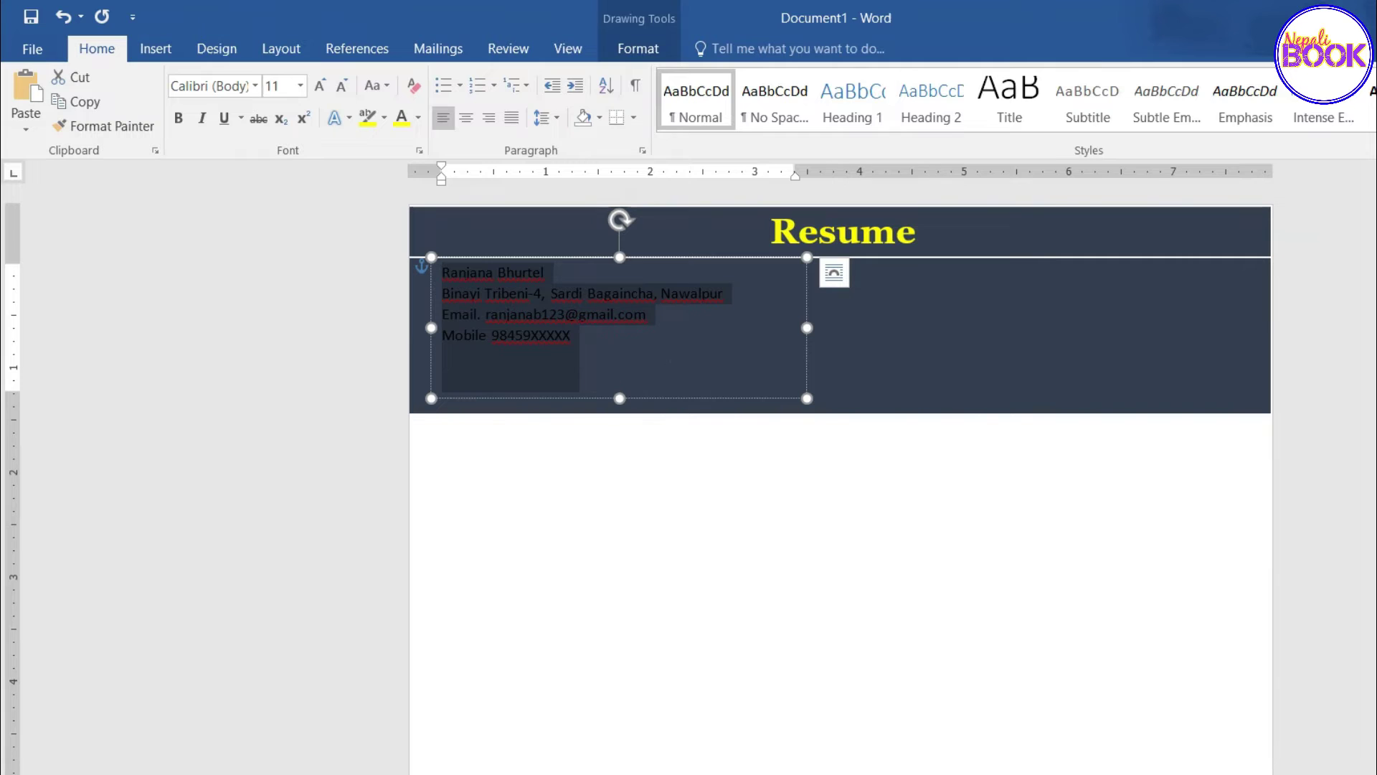
pyautogui.click(539, 352)
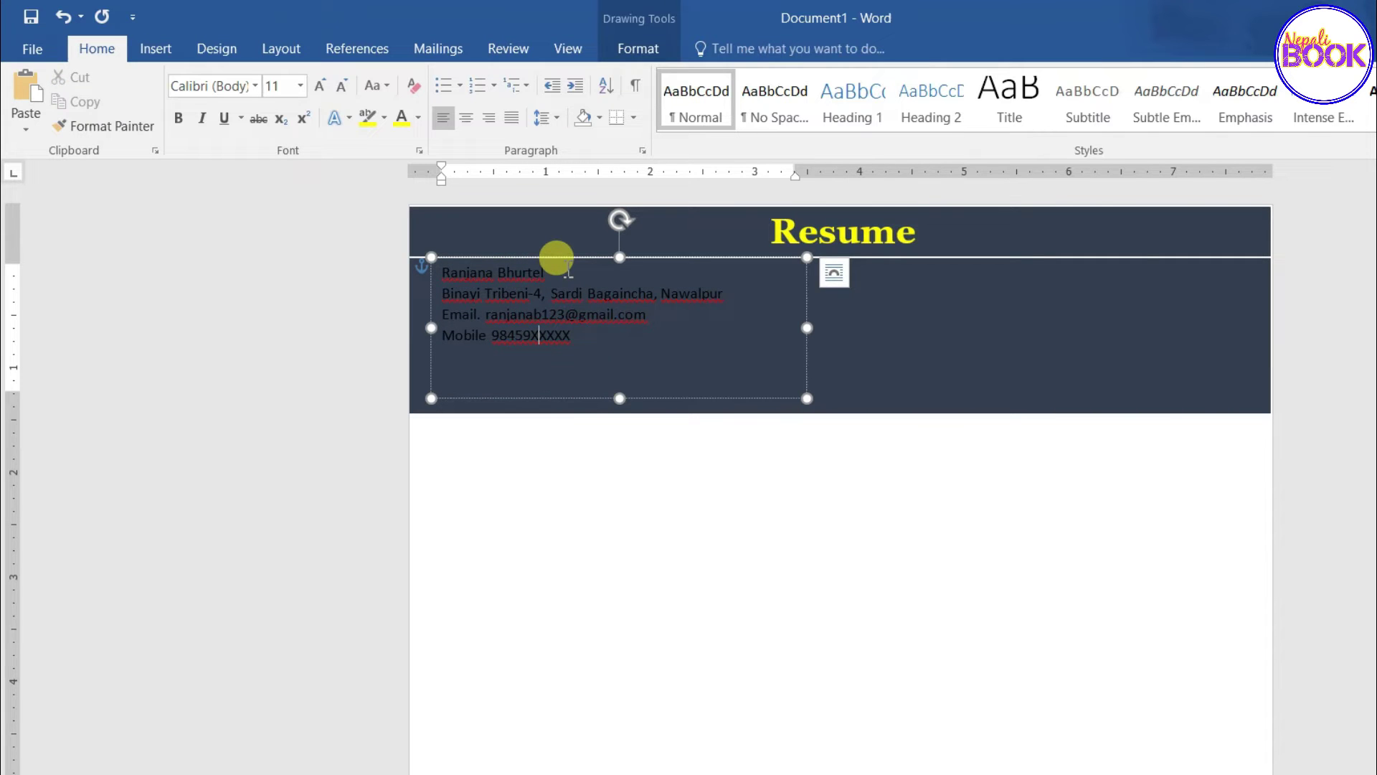
pyautogui.moveTo(551, 274); pyautogui.dragTo(451, 272)
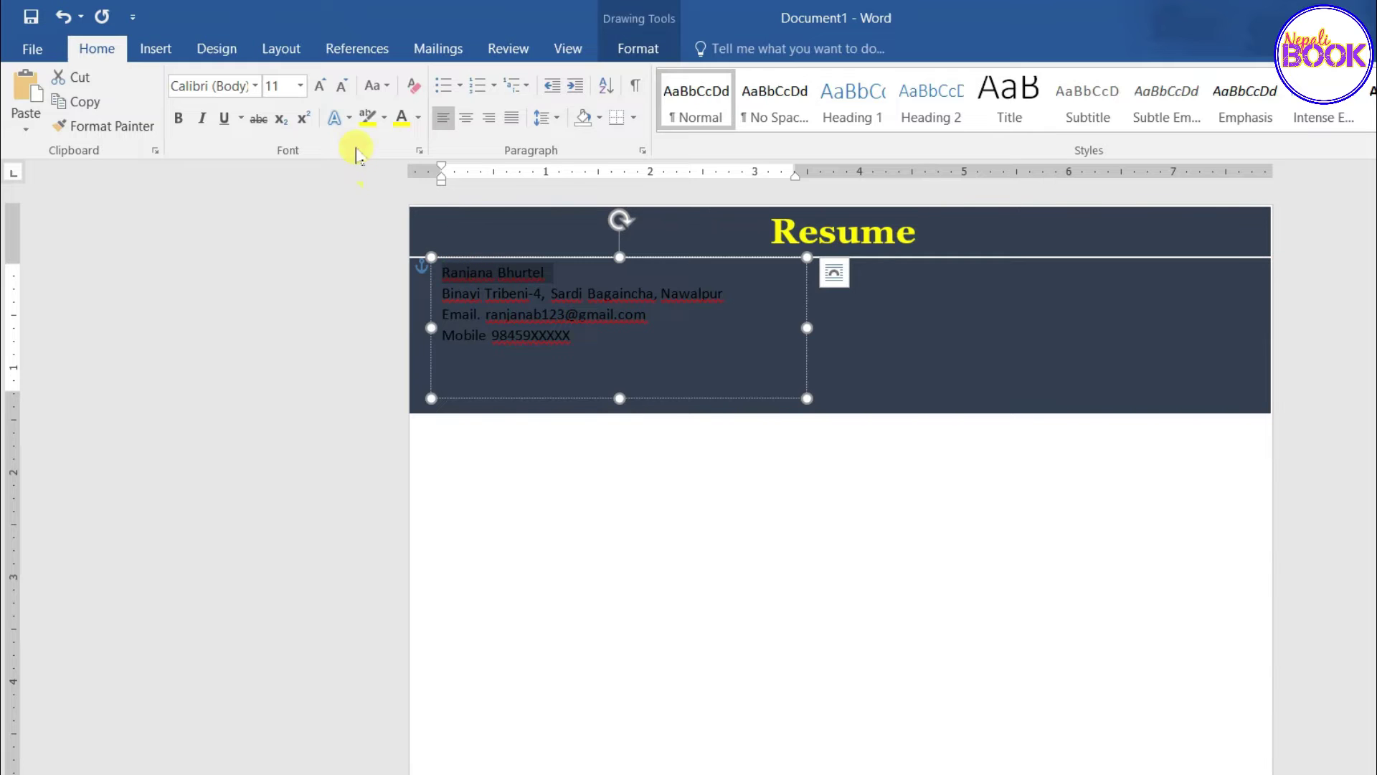
# Step: Make the applicant's name 24 pt bold Georgia
pyautogui.click(300, 87)
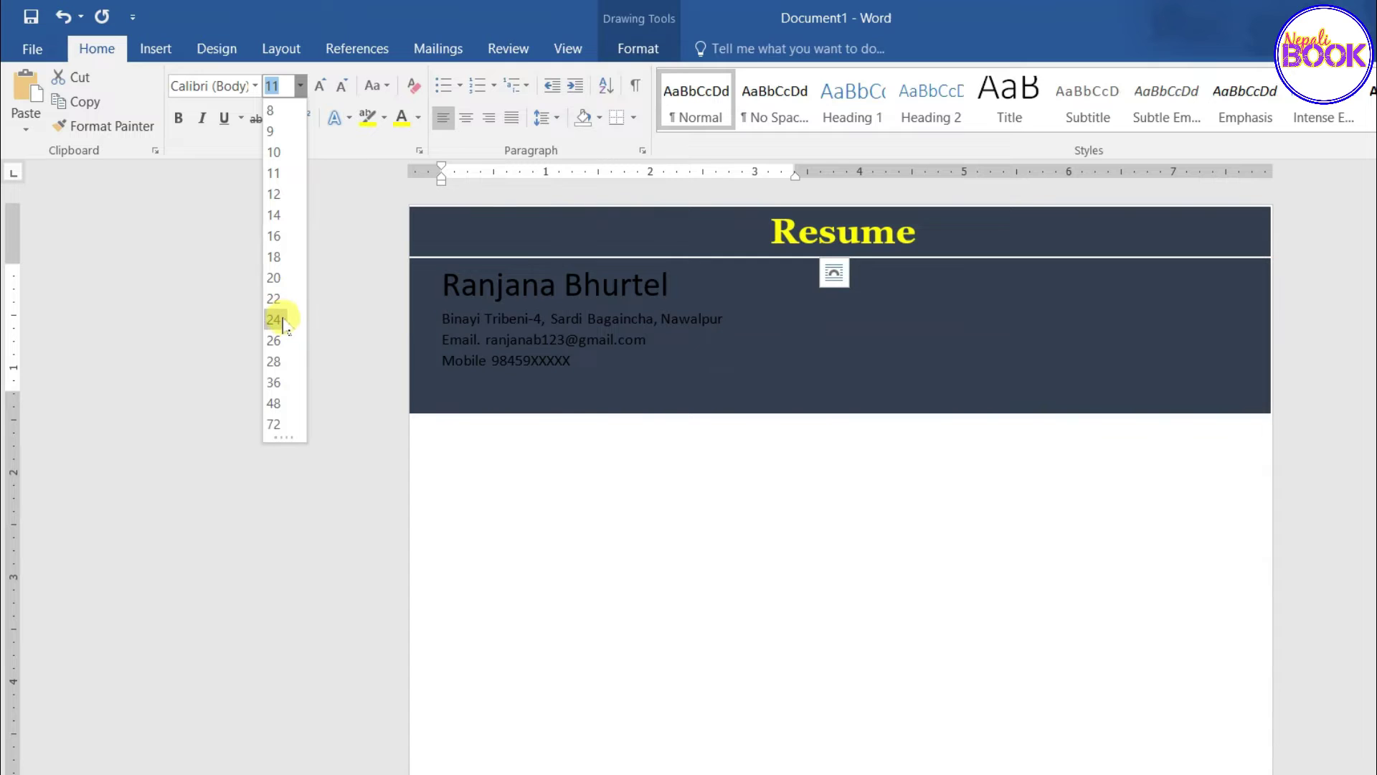
pyautogui.press('Escape')
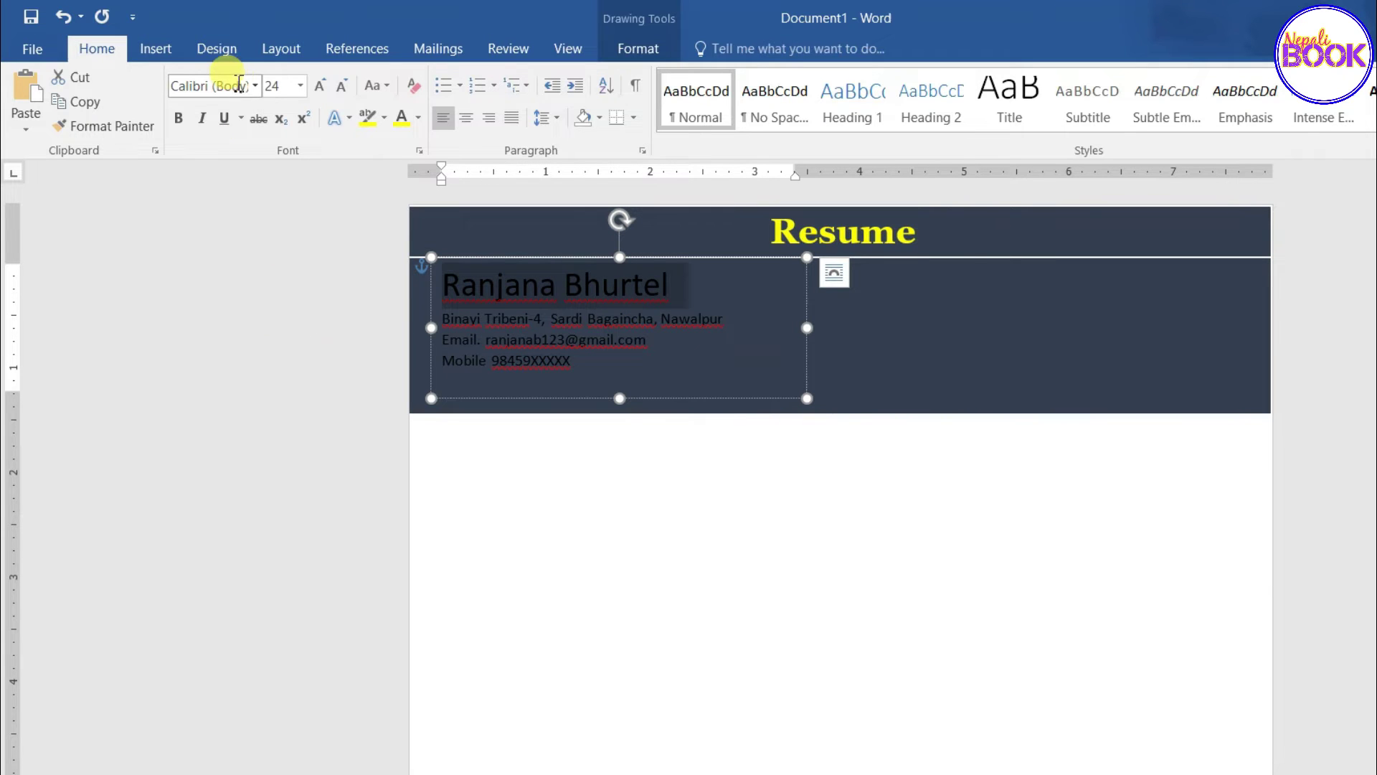
pyautogui.click(256, 87)
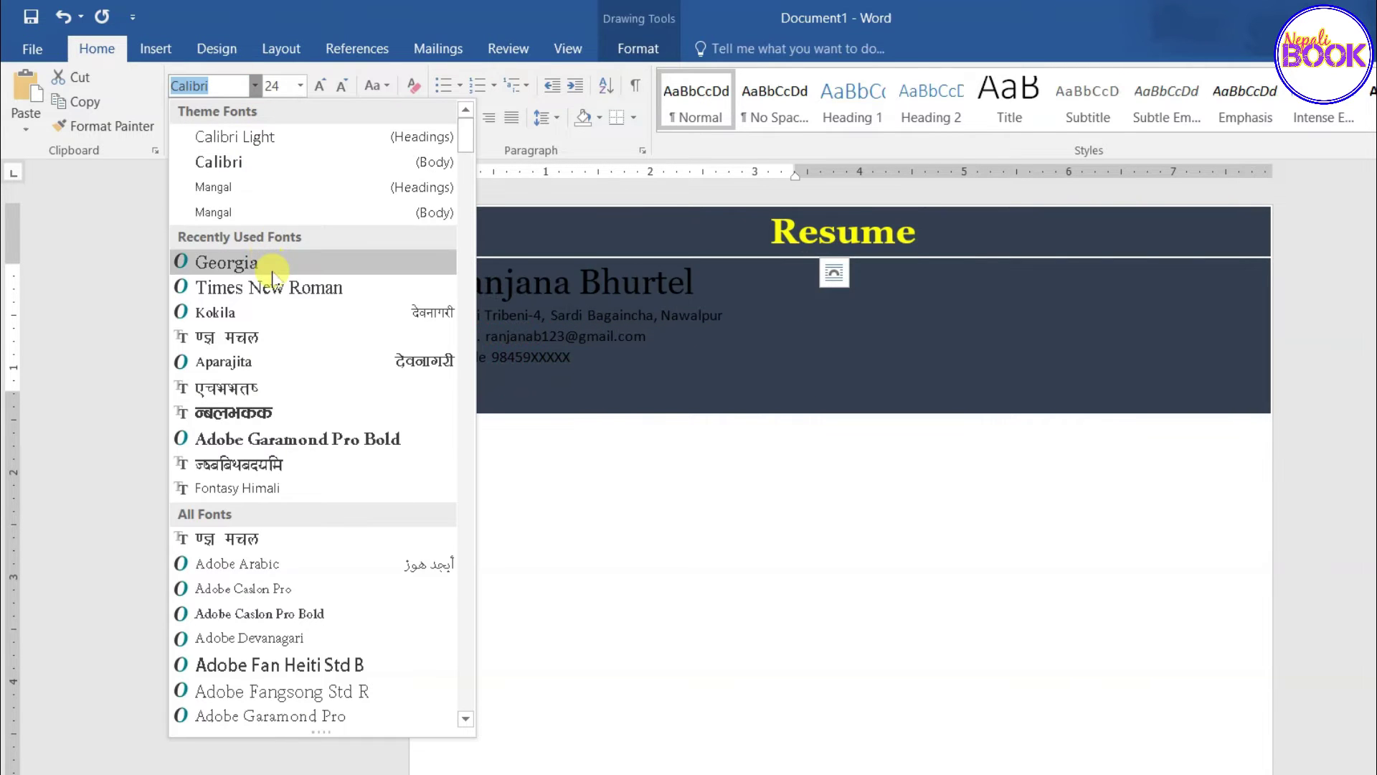
pyautogui.click(269, 264)
pyautogui.click(179, 117)
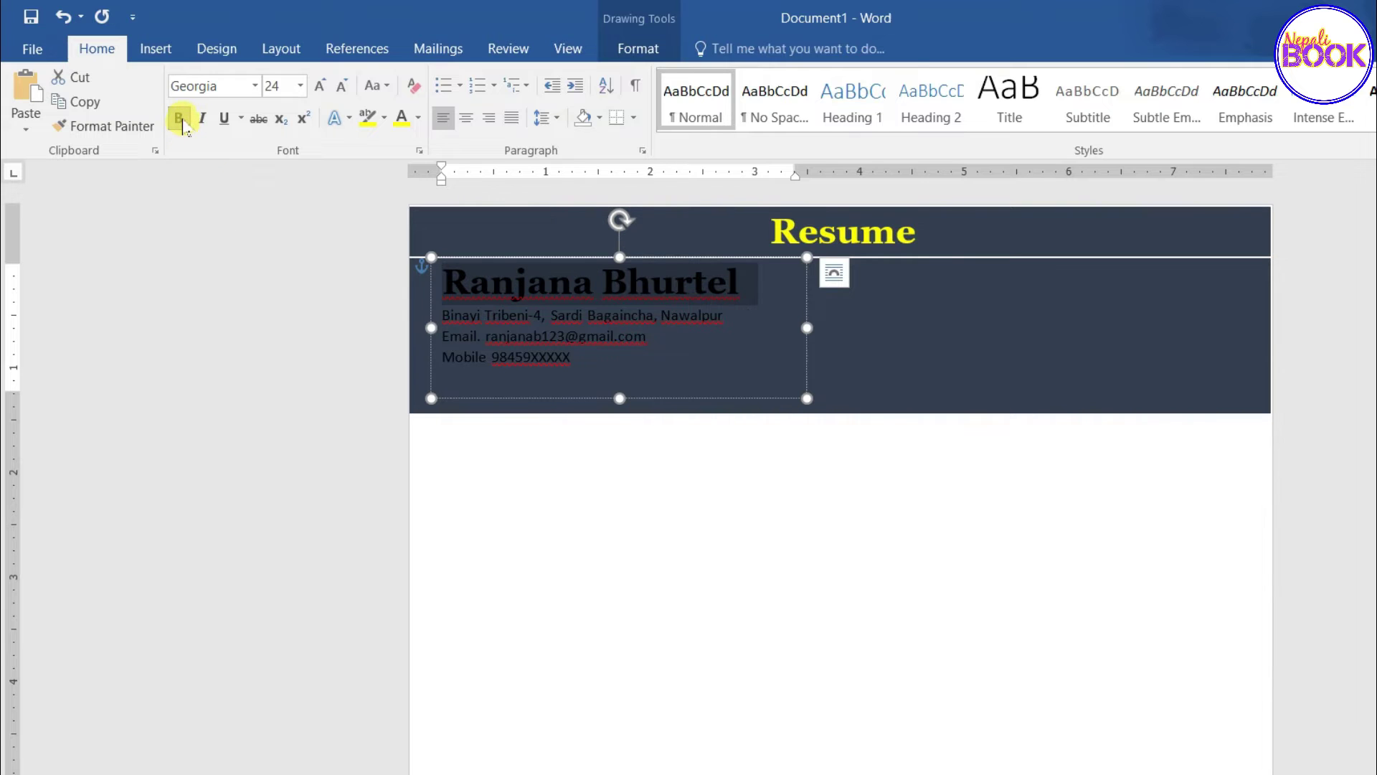
pyautogui.click(506, 283)
# Step: Colour the first name blue and the surname light orange
pyautogui.moveTo(438, 276); pyautogui.dragTo(587, 287)
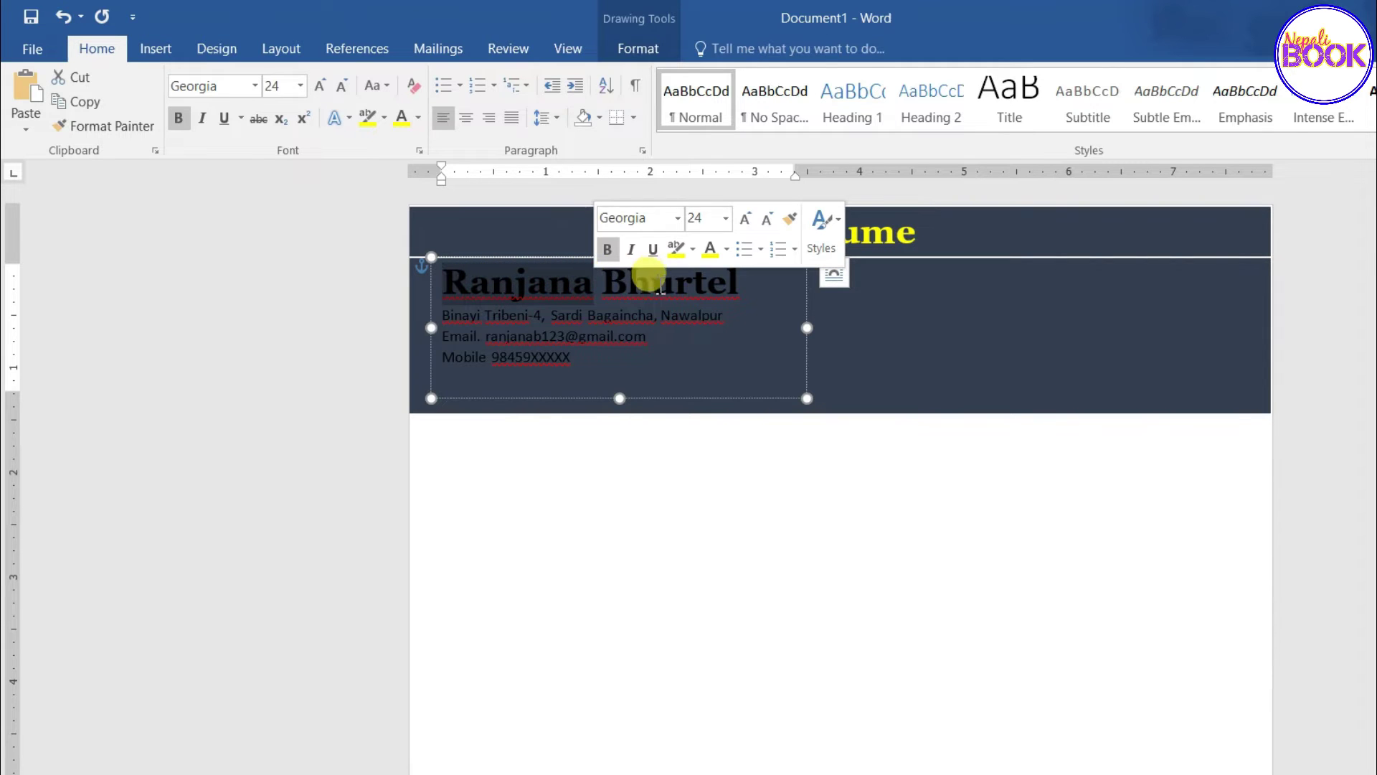
pyautogui.moveTo(603, 284); pyautogui.dragTo(739, 284)
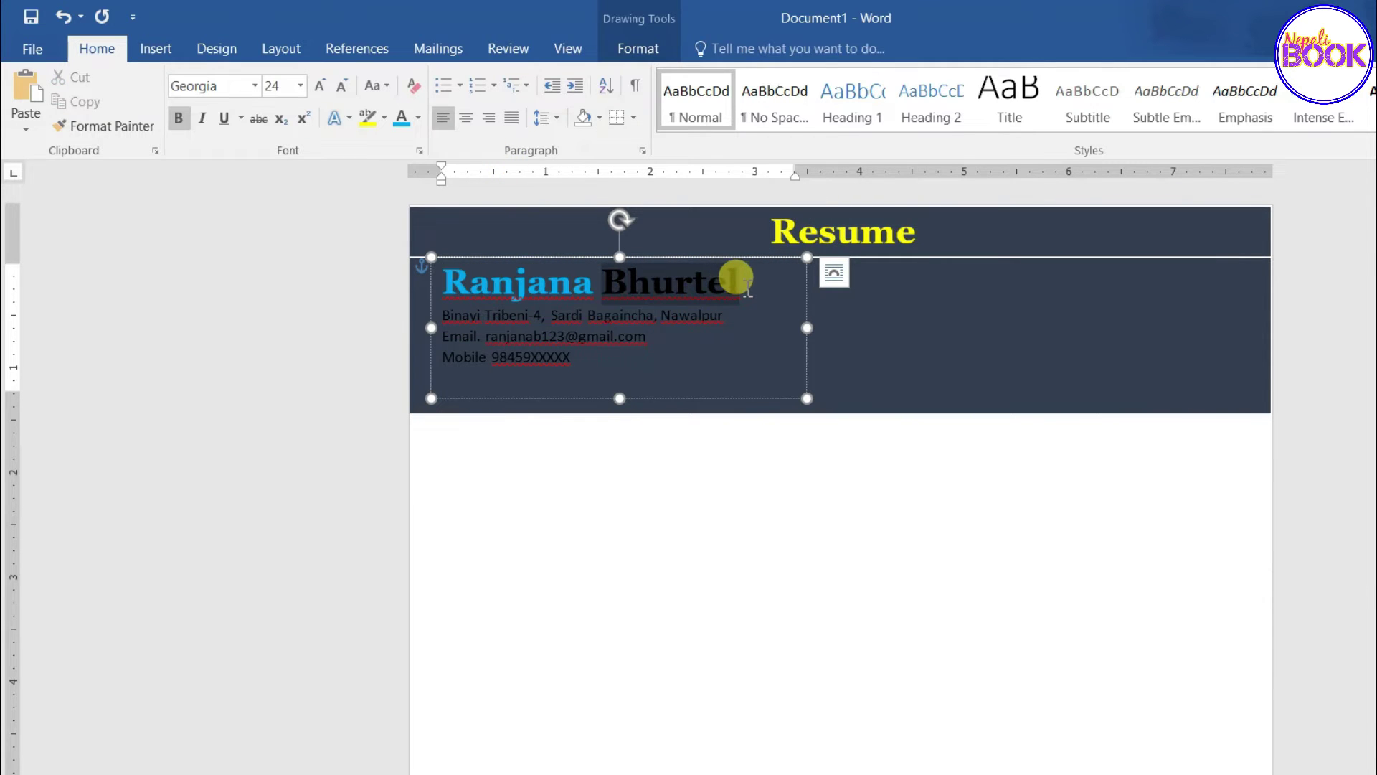
pyautogui.click(419, 118)
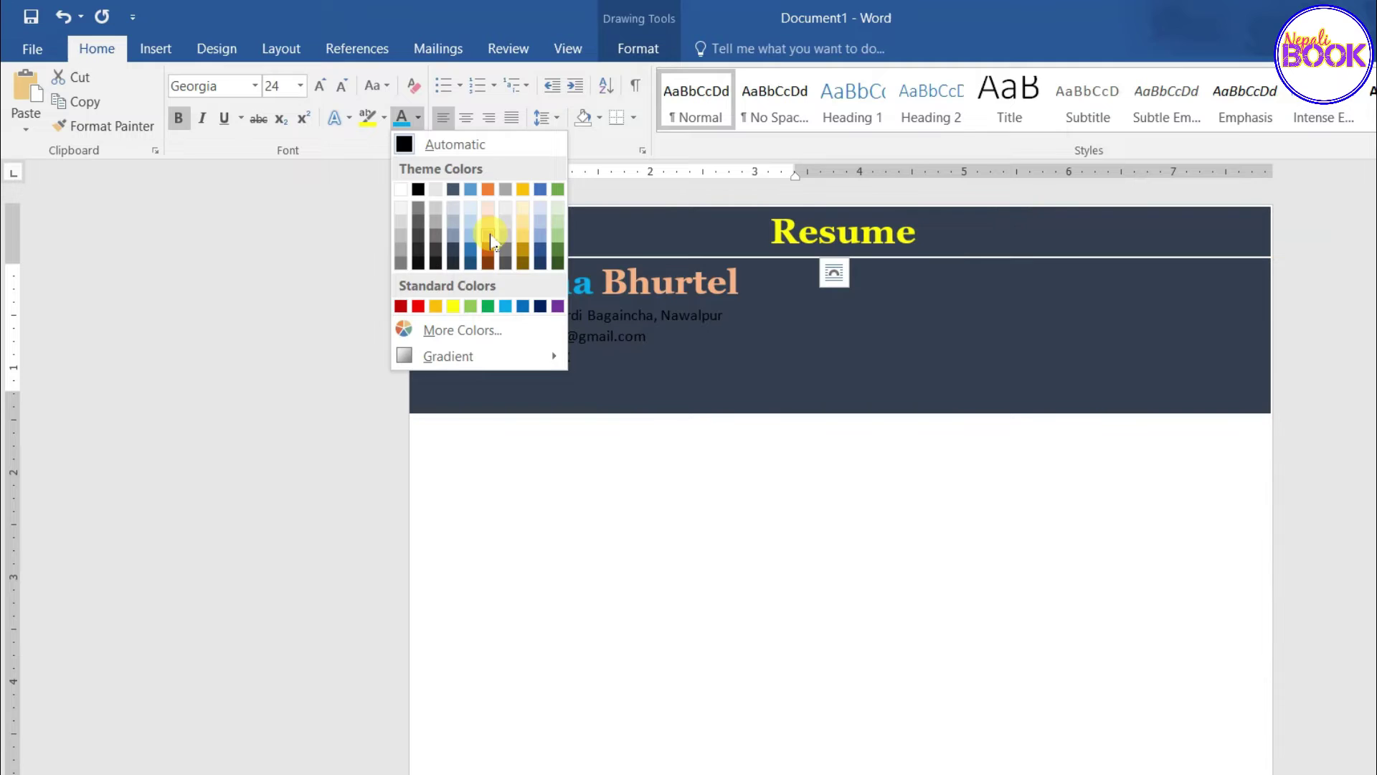
pyautogui.click(488, 234)
pyautogui.click(616, 301)
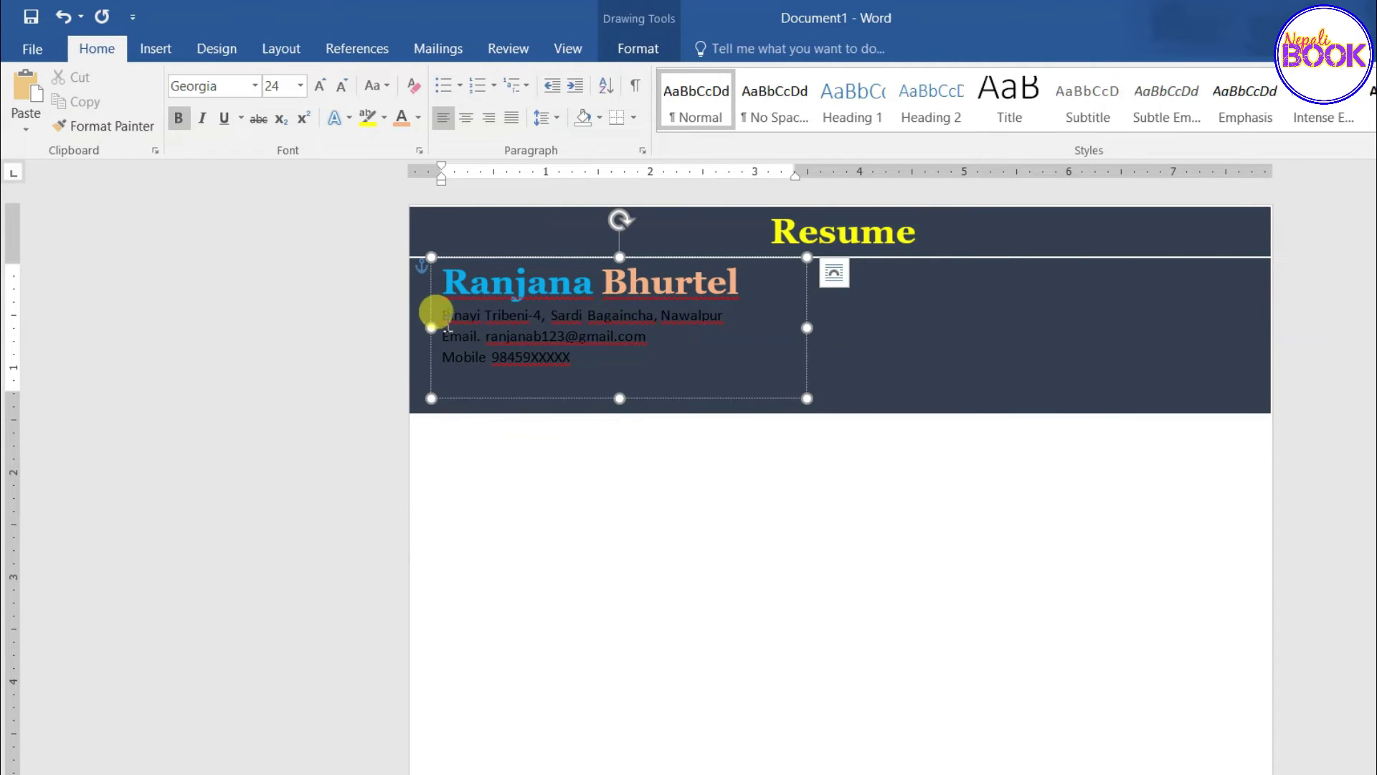
pyautogui.moveTo(439, 313); pyautogui.dragTo(623, 370)
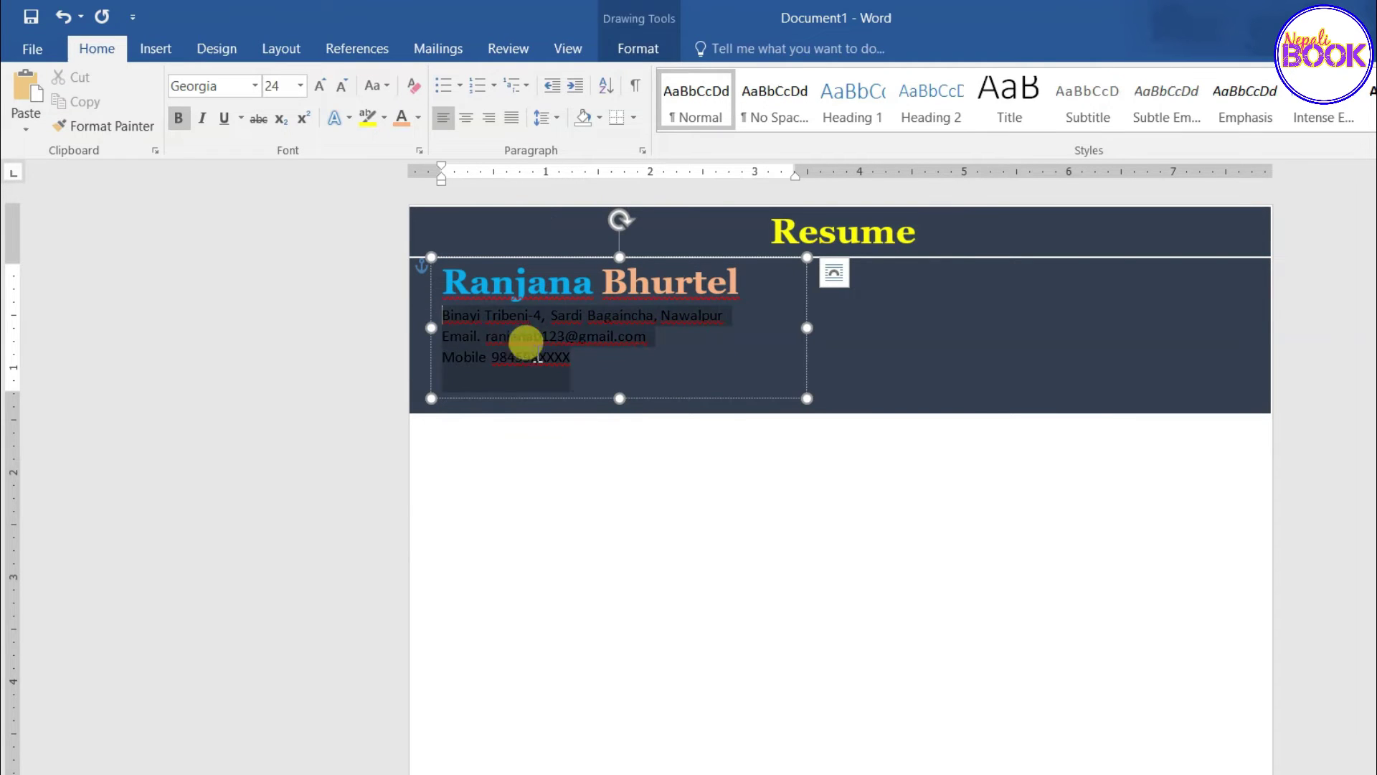
# Step: Turn the address, e-mail and mobile lines white, growing them to 12 pt then shrinking one step
pyautogui.click(320, 86)
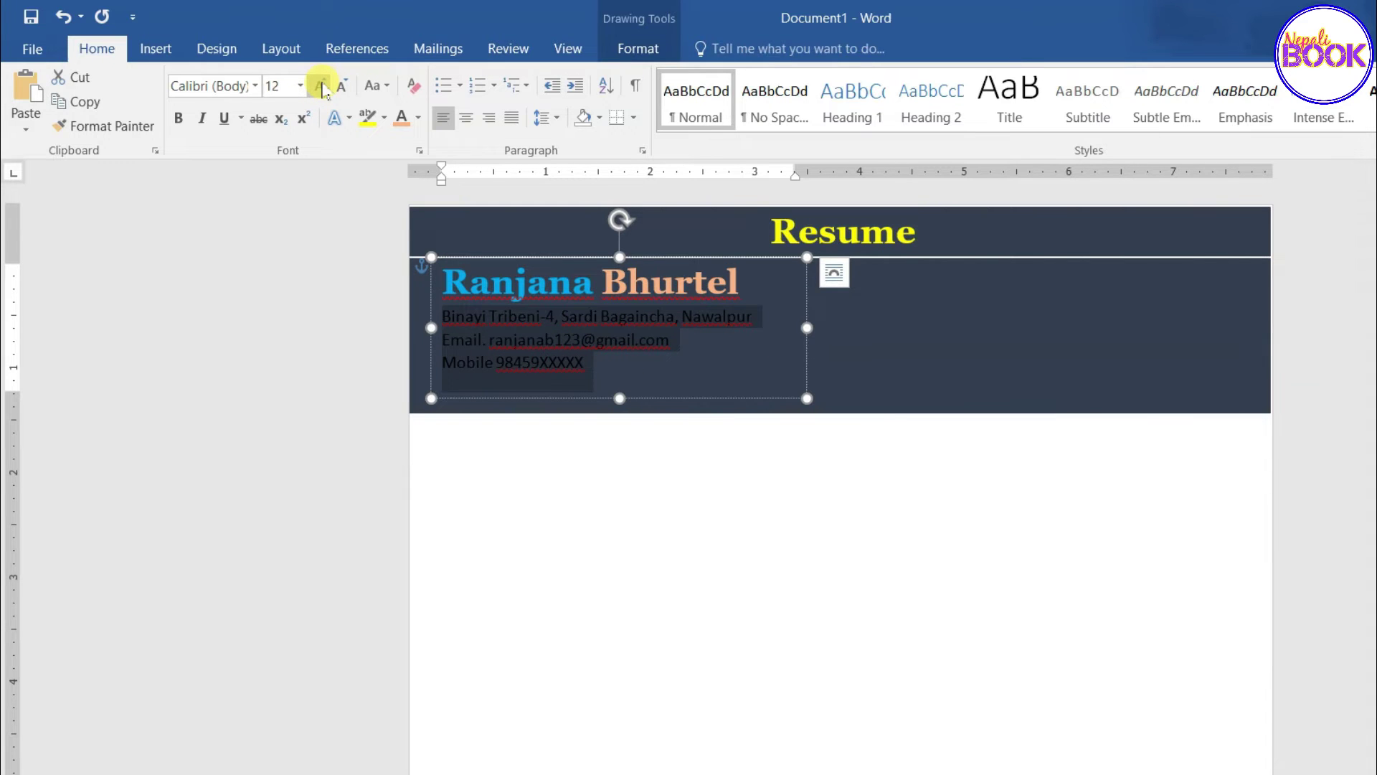
pyautogui.click(419, 117)
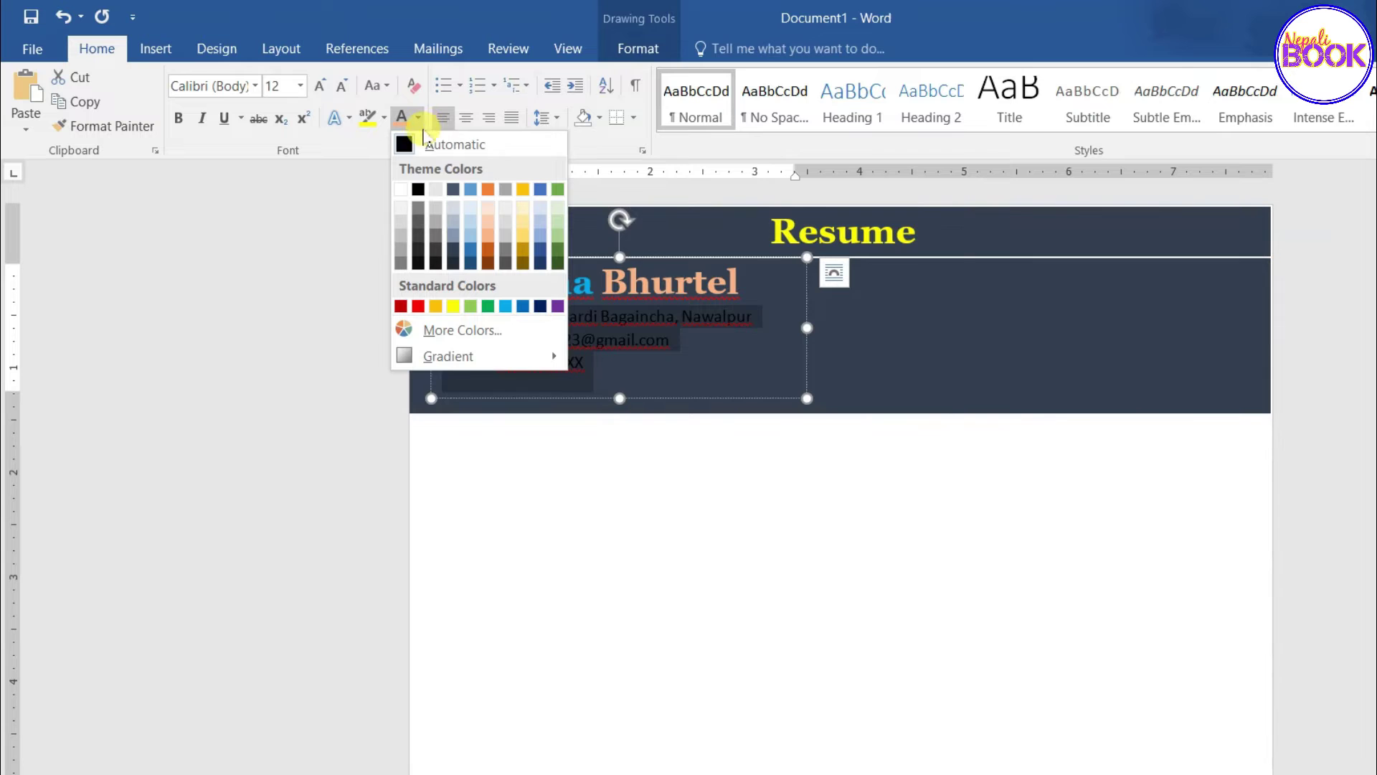
pyautogui.click(411, 188)
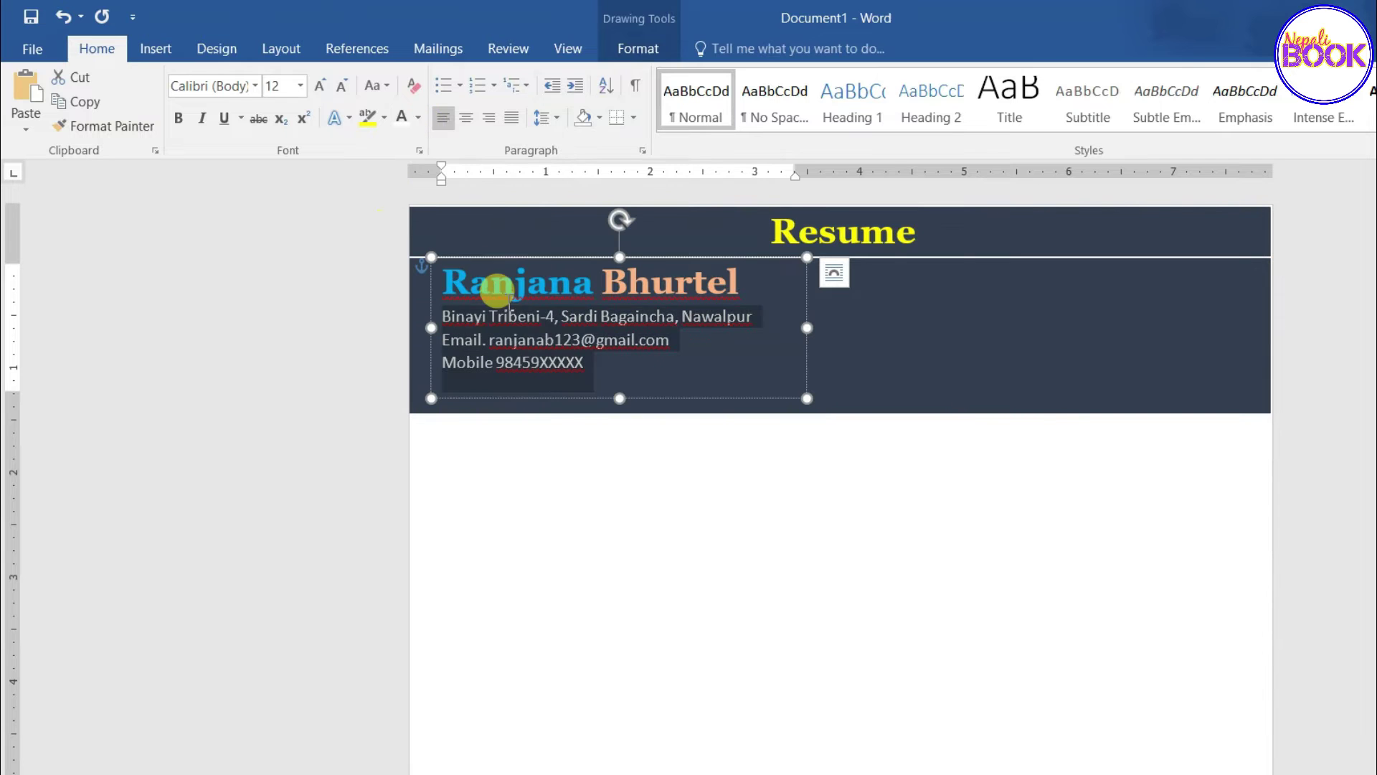
pyautogui.click(568, 362)
pyautogui.moveTo(442, 316); pyautogui.dragTo(589, 379)
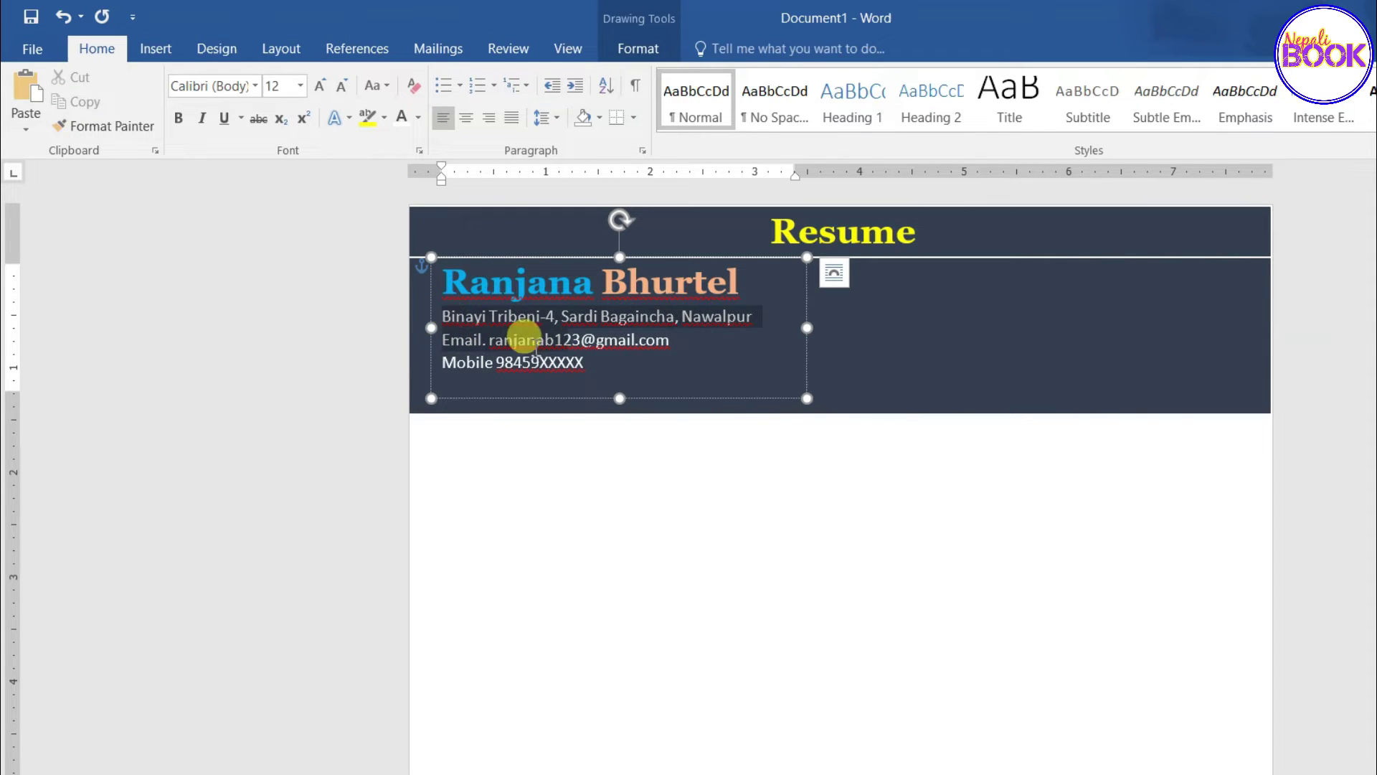
pyautogui.click(340, 84)
pyautogui.press('Escape')
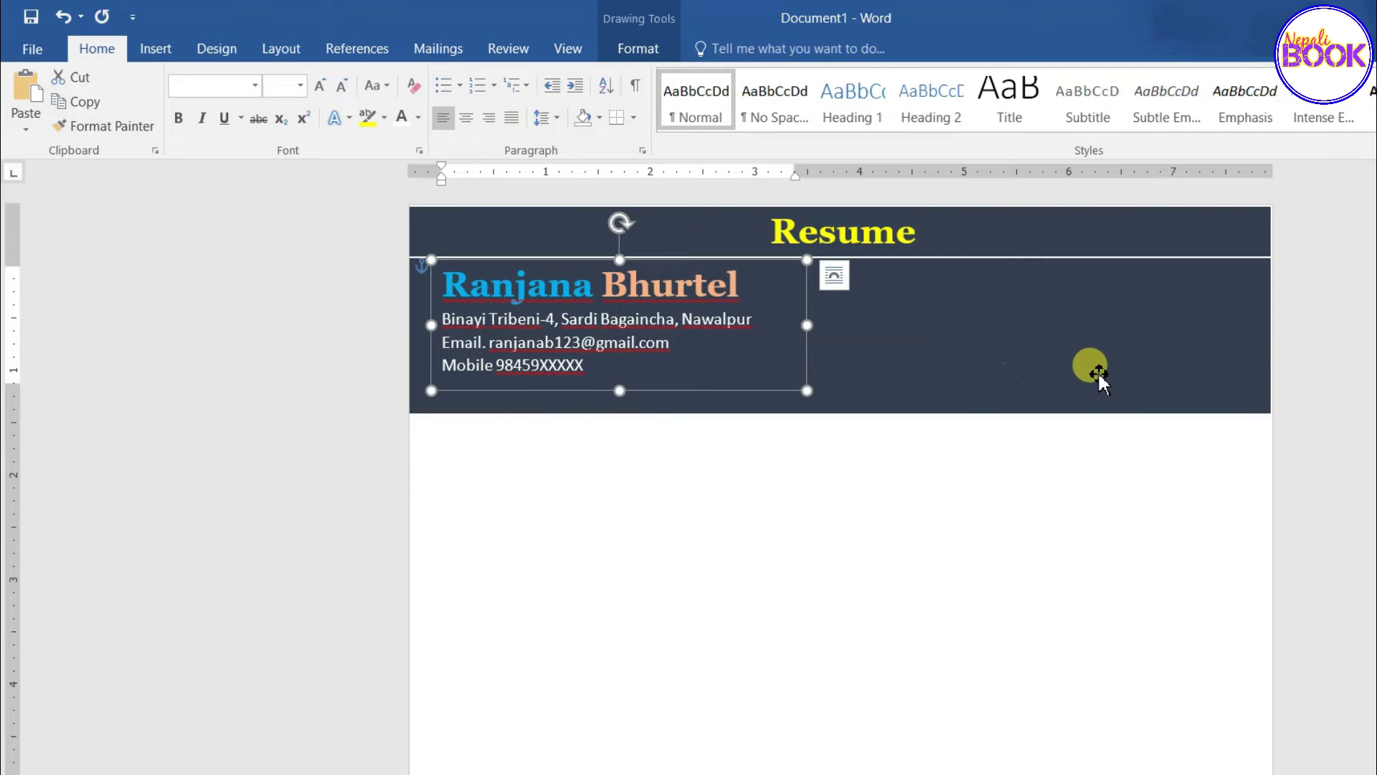
pyautogui.click(1144, 321)
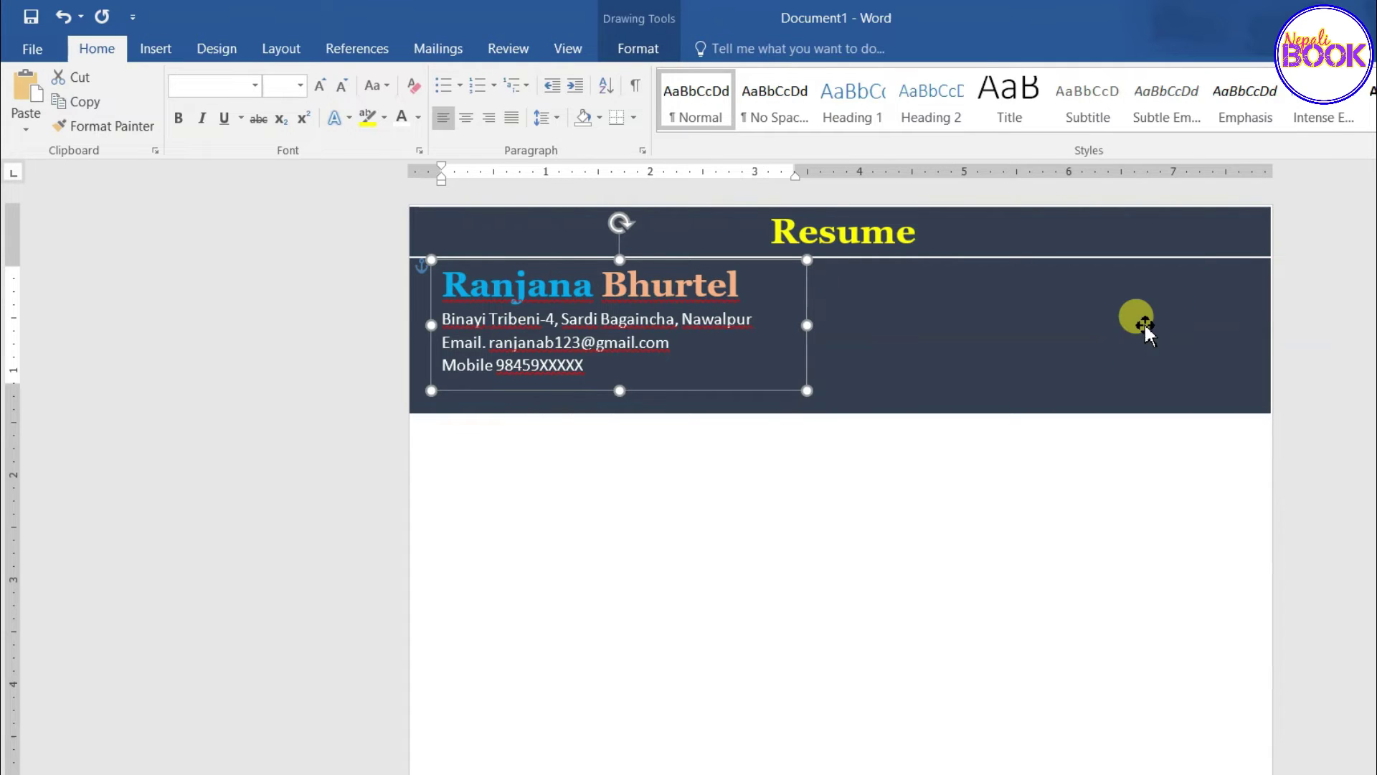
# Step: Draw a rounded rectangle at the header's right end, nudge it up and right, and round its corners
pyautogui.click(155, 50)
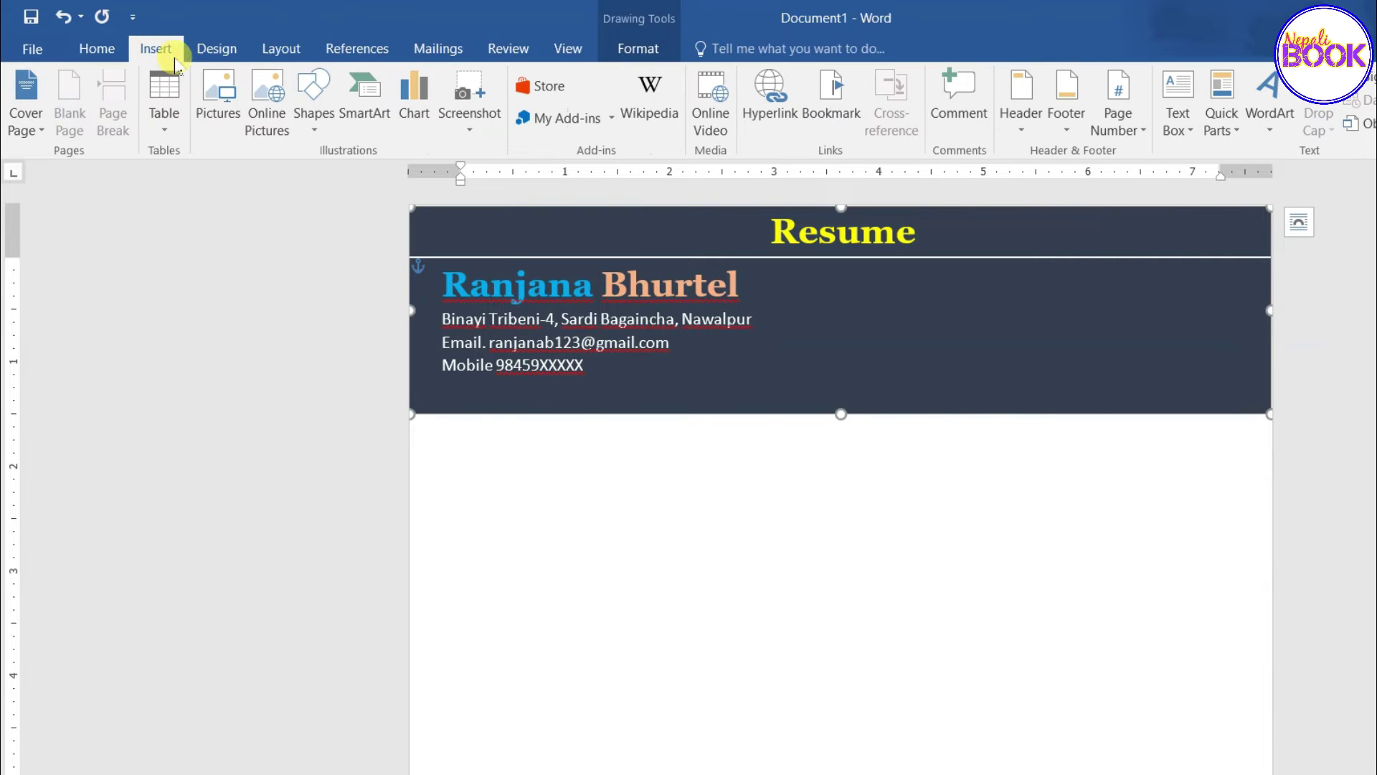
pyautogui.click(313, 118)
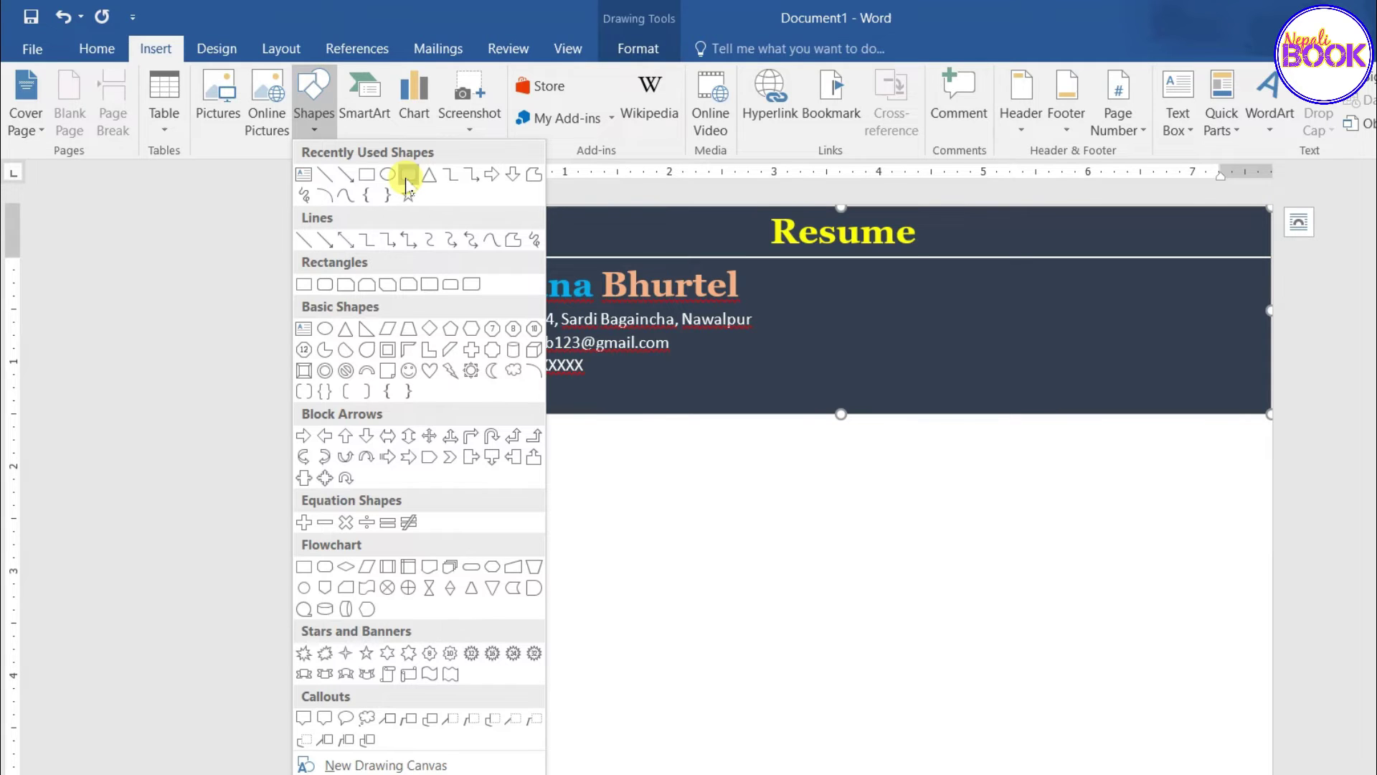
pyautogui.click(406, 179)
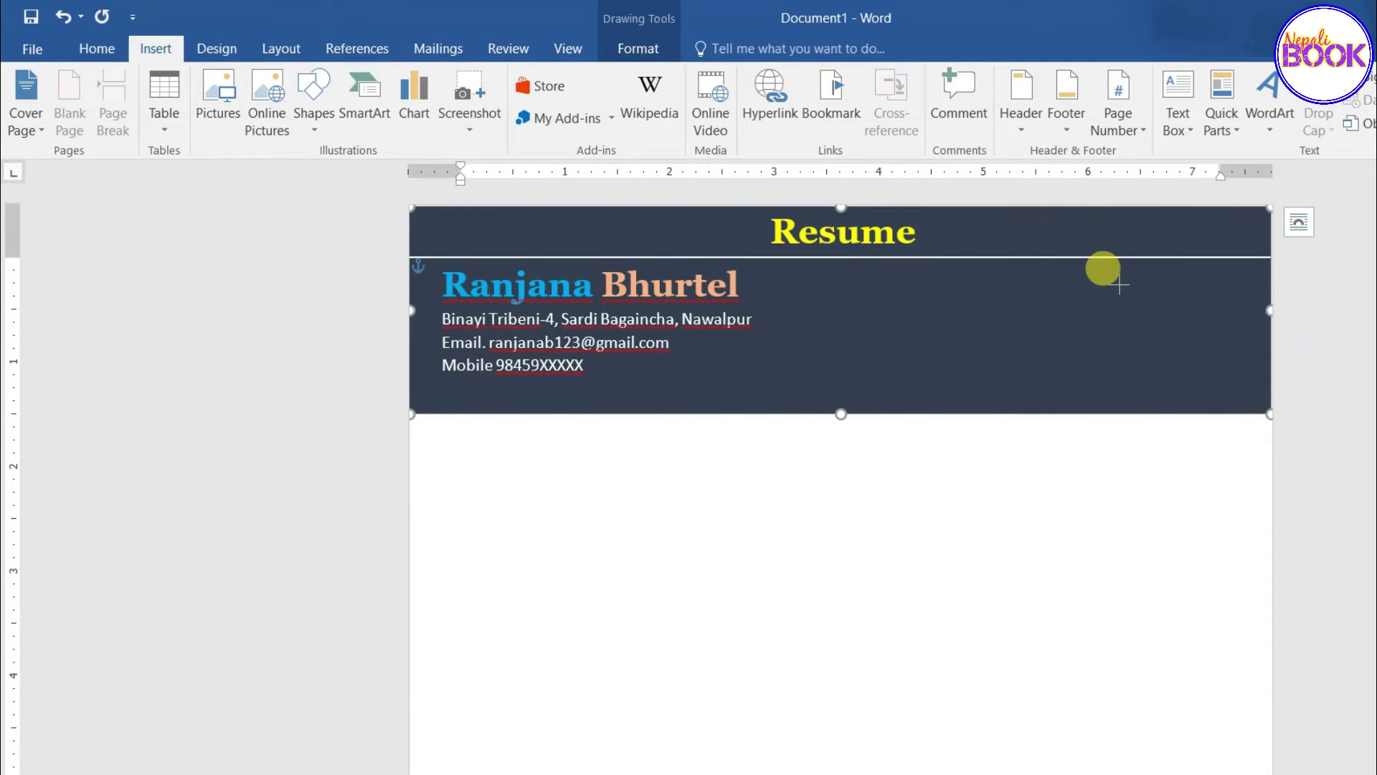
pyautogui.moveTo(1117, 281); pyautogui.dragTo(1210, 396)
pyautogui.moveTo(1185, 336)
pyautogui.mouseDown()
pyautogui.moveTo(1199, 315)
pyautogui.moveTo(1198, 329)
pyautogui.mouseUp()
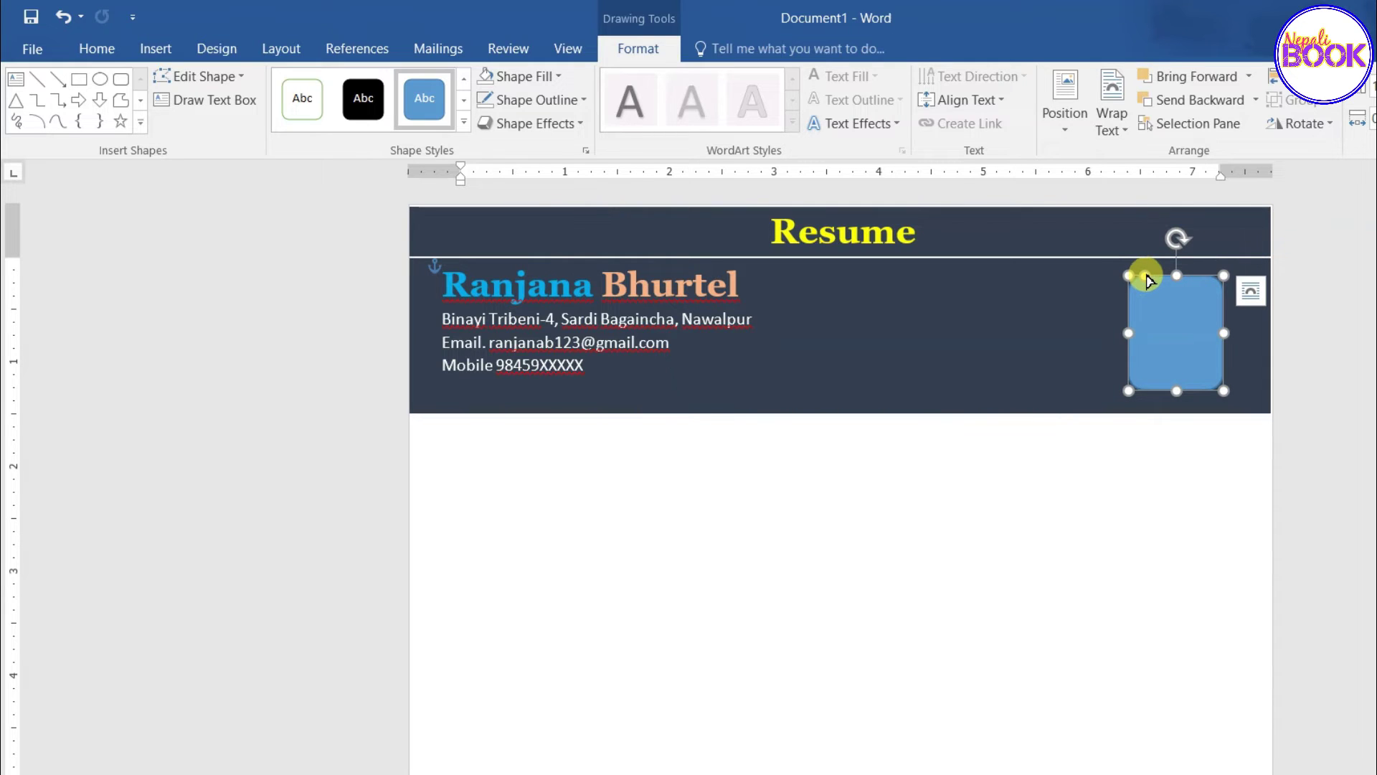
pyautogui.moveTo(1148, 281)
pyautogui.mouseDown()
pyautogui.moveTo(1196, 302)
pyautogui.moveTo(1144, 281)
pyautogui.mouseUp()
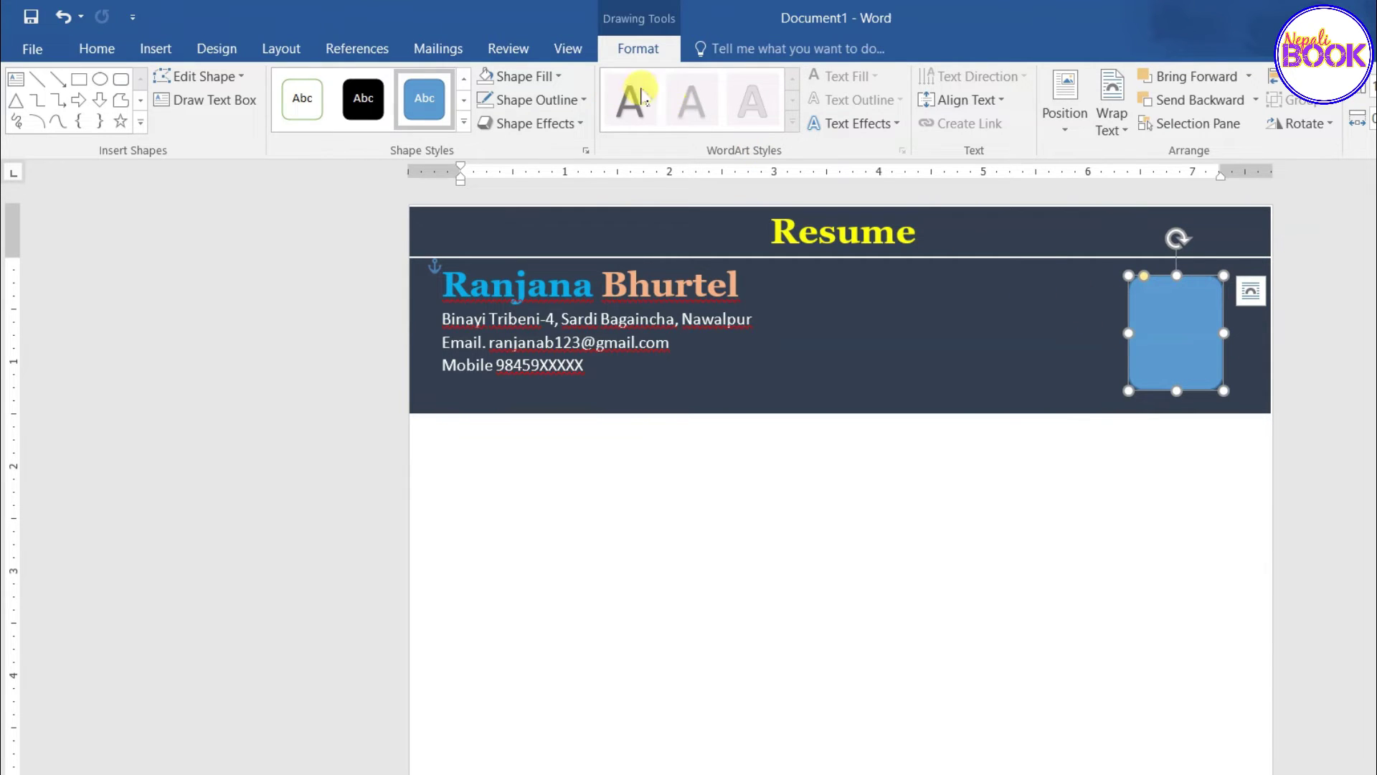
pyautogui.click(558, 76)
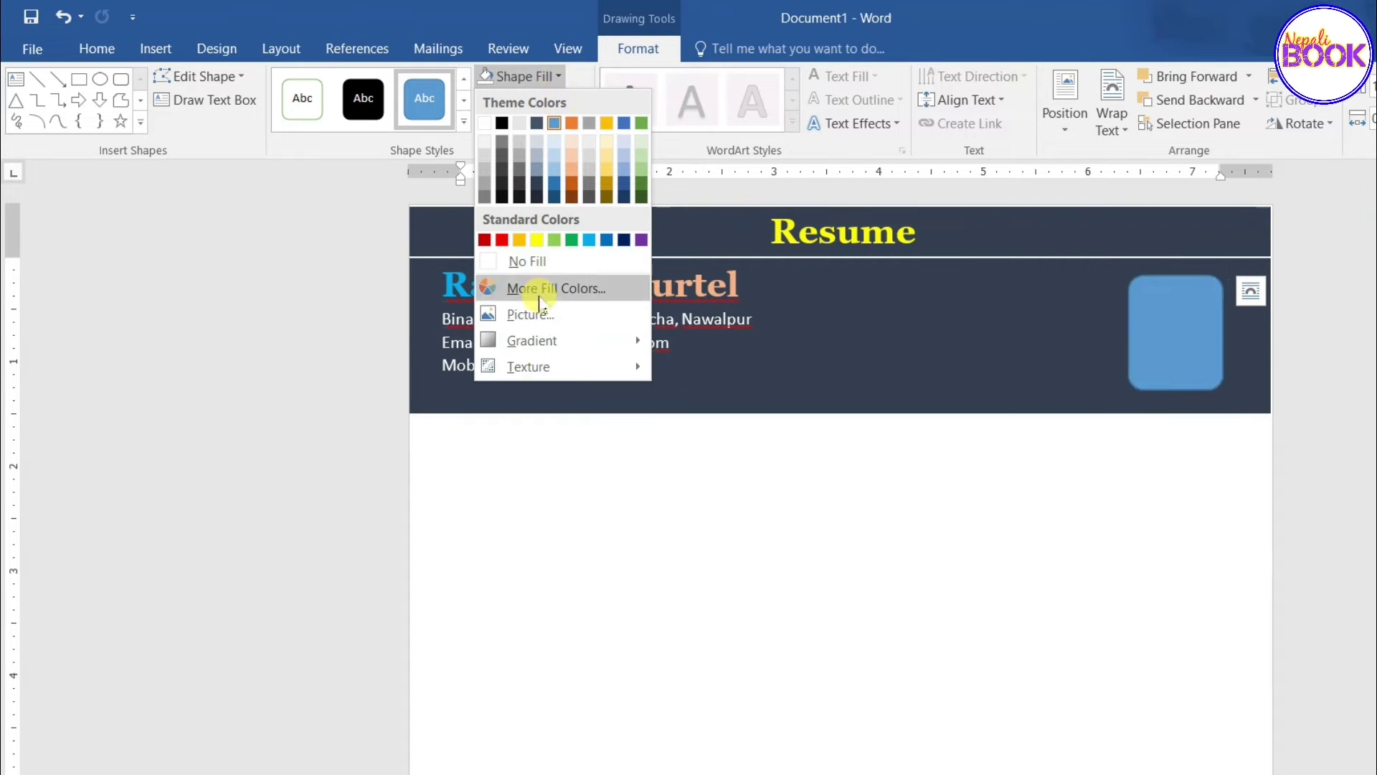
# Step: Fill the rounded rectangle with the woman's portrait from Downloads and widen it slightly to the left
pyautogui.click(535, 315)
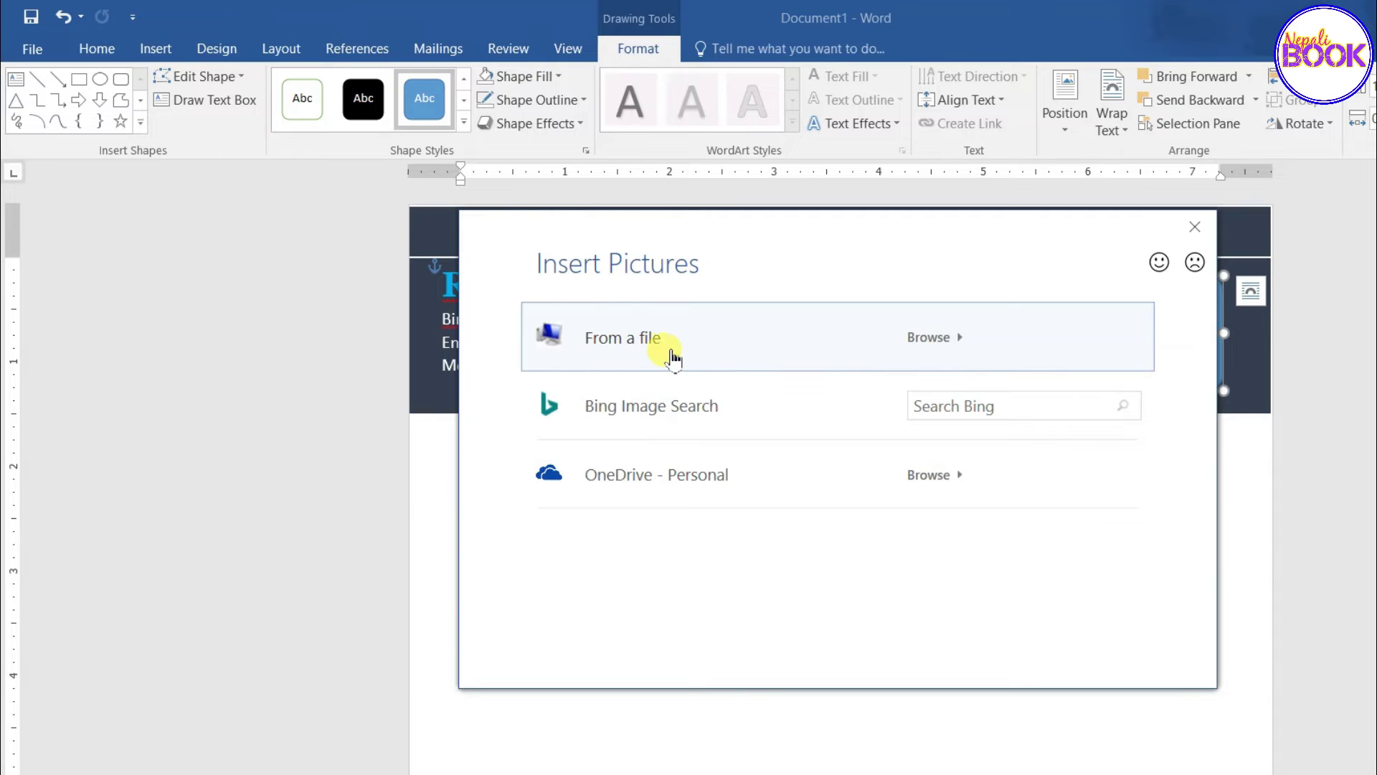
pyautogui.click(673, 357)
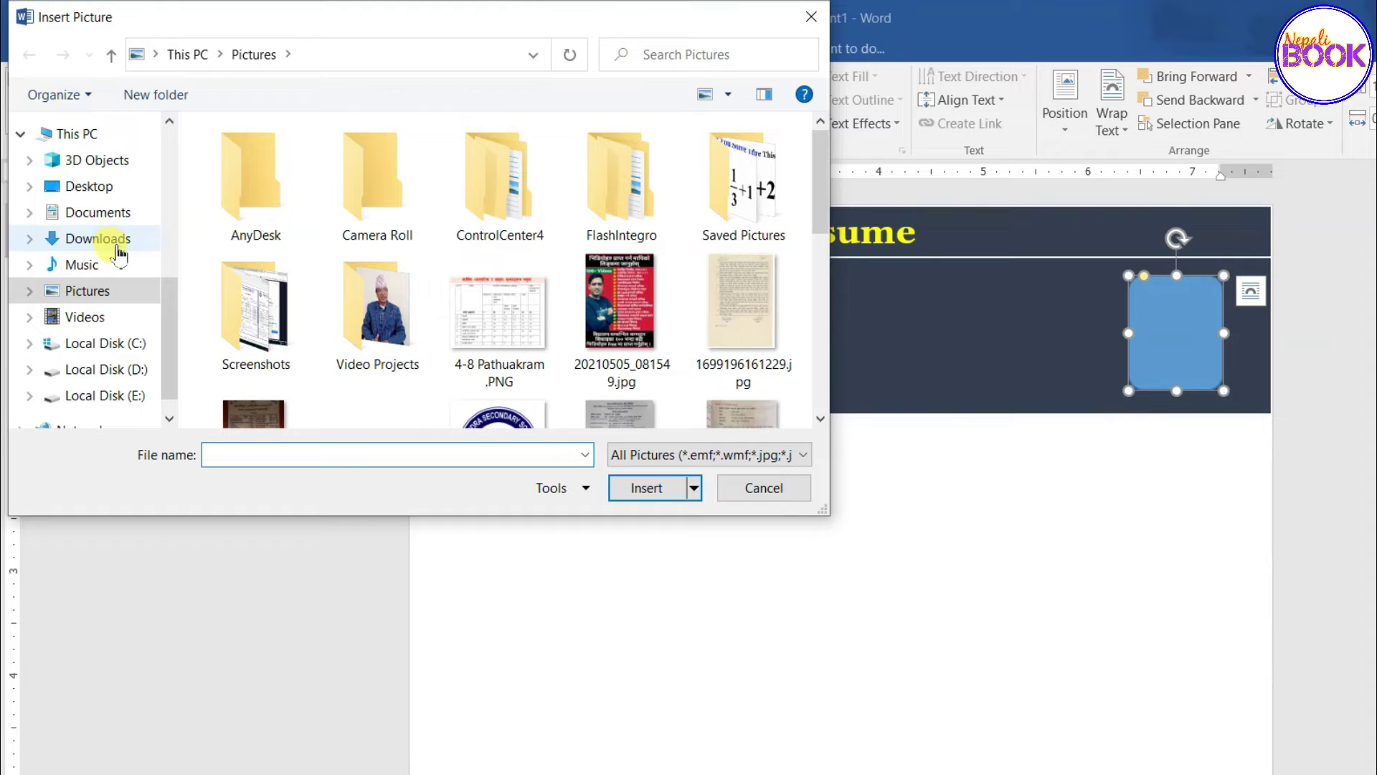
pyautogui.click(117, 246)
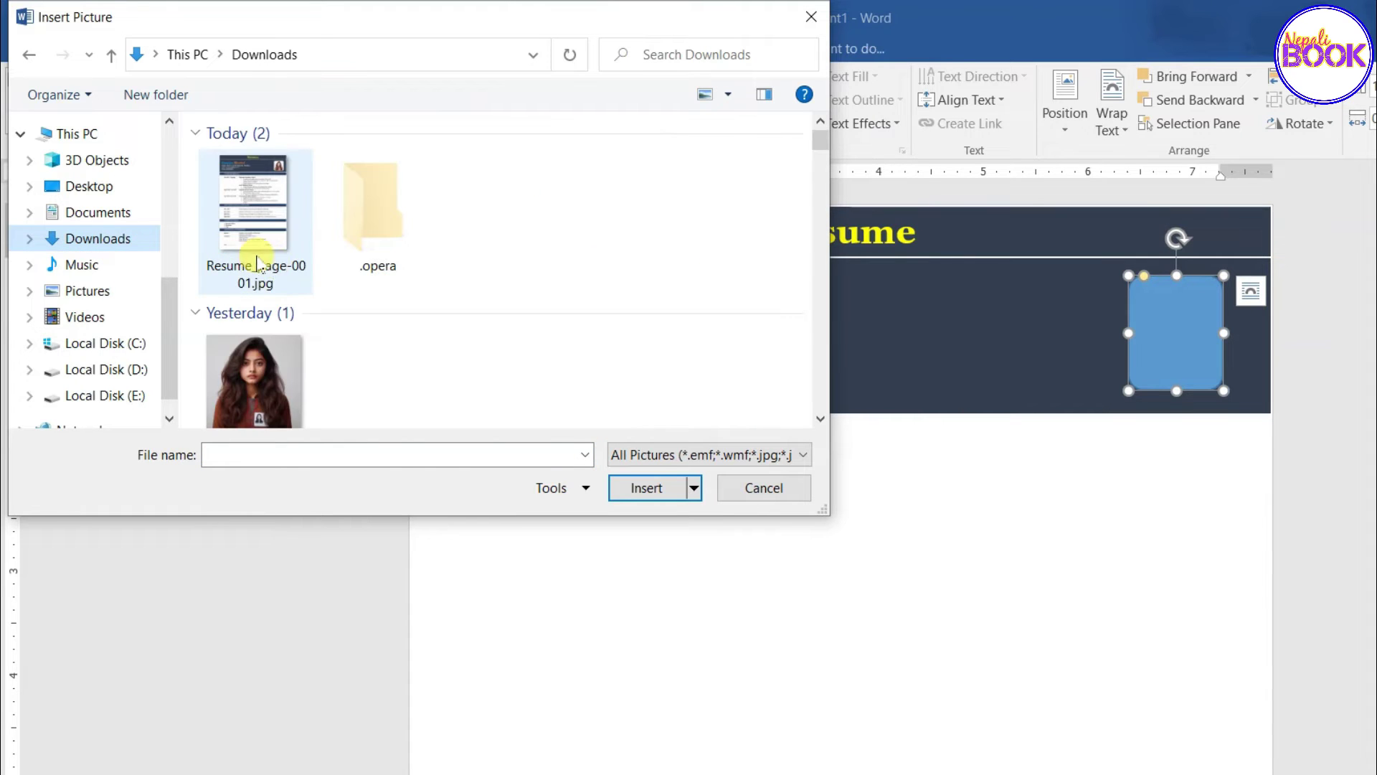
pyautogui.click(254, 369)
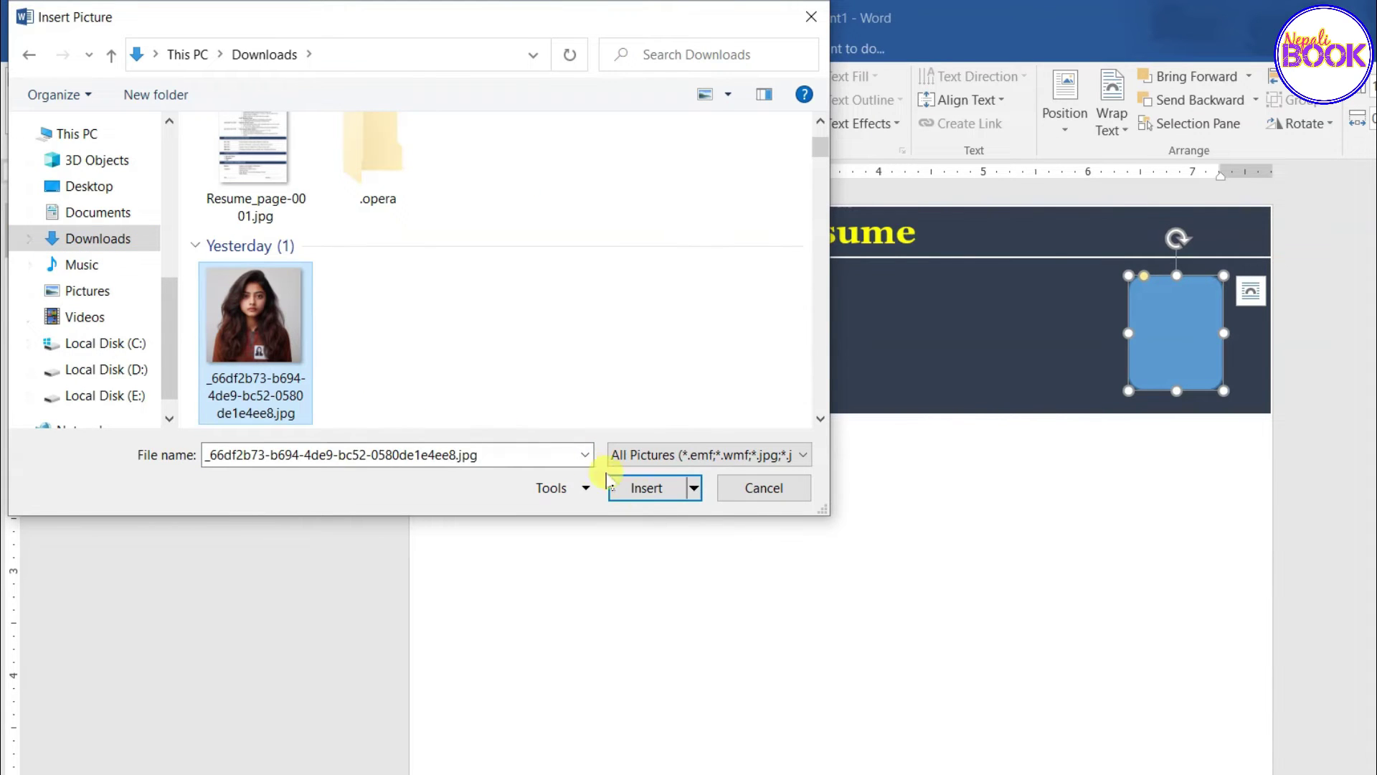
pyautogui.click(654, 495)
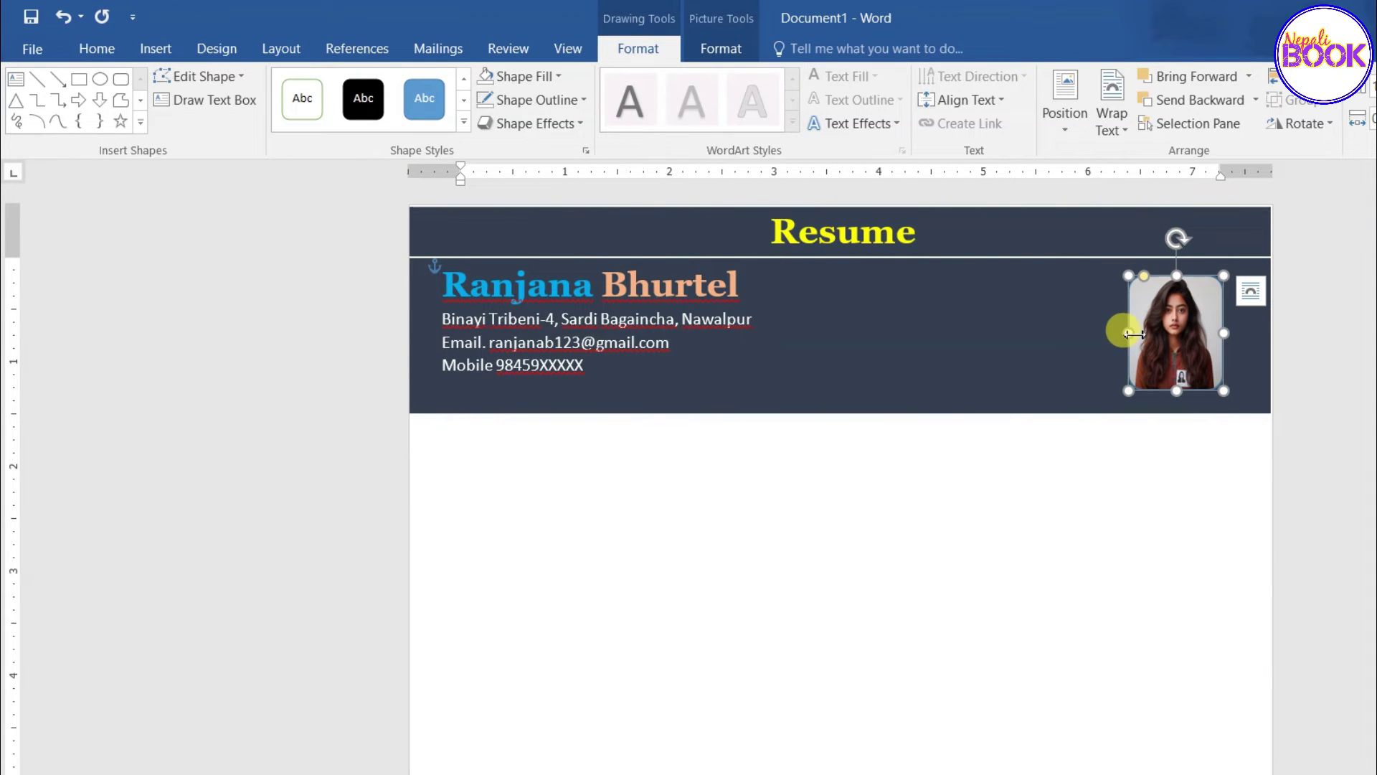
pyautogui.moveTo(1128, 333); pyautogui.dragTo(1120, 336)
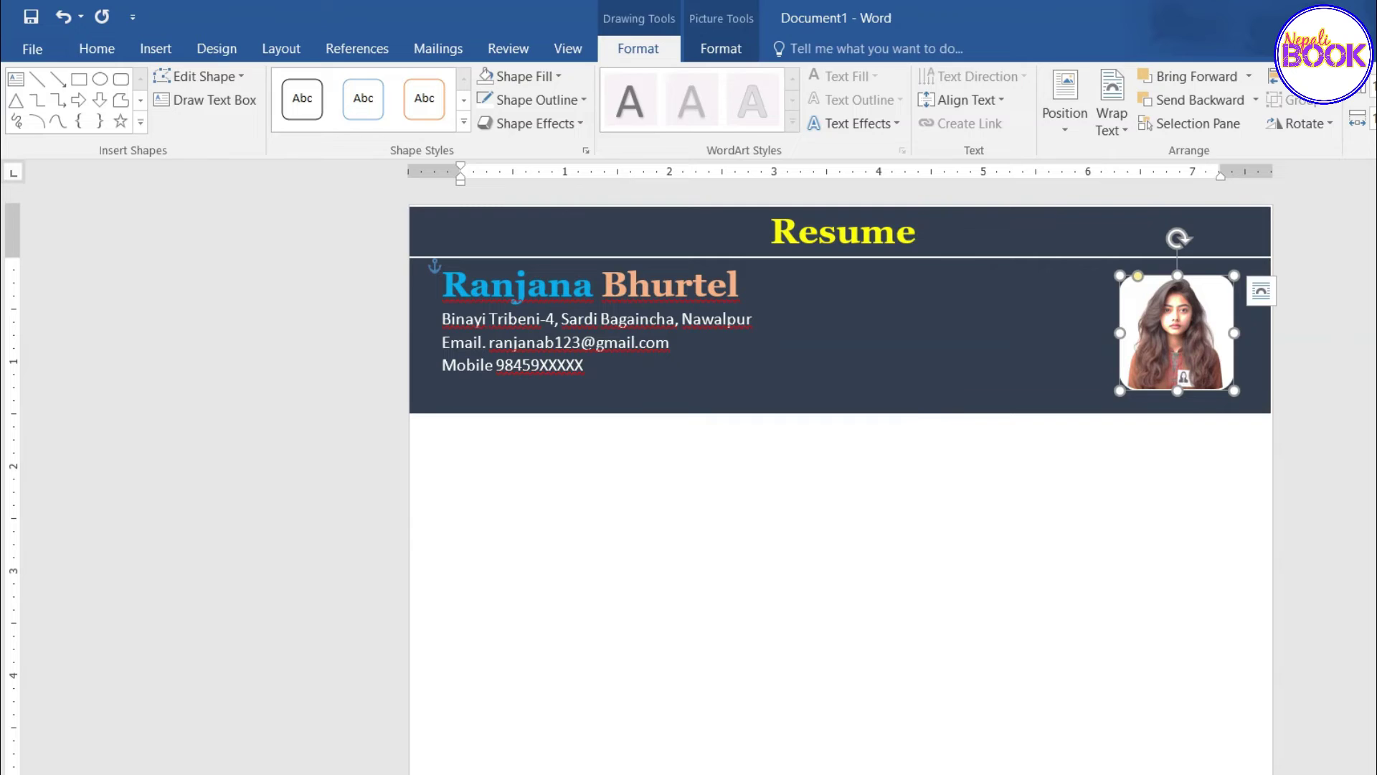
pyautogui.click(462, 266)
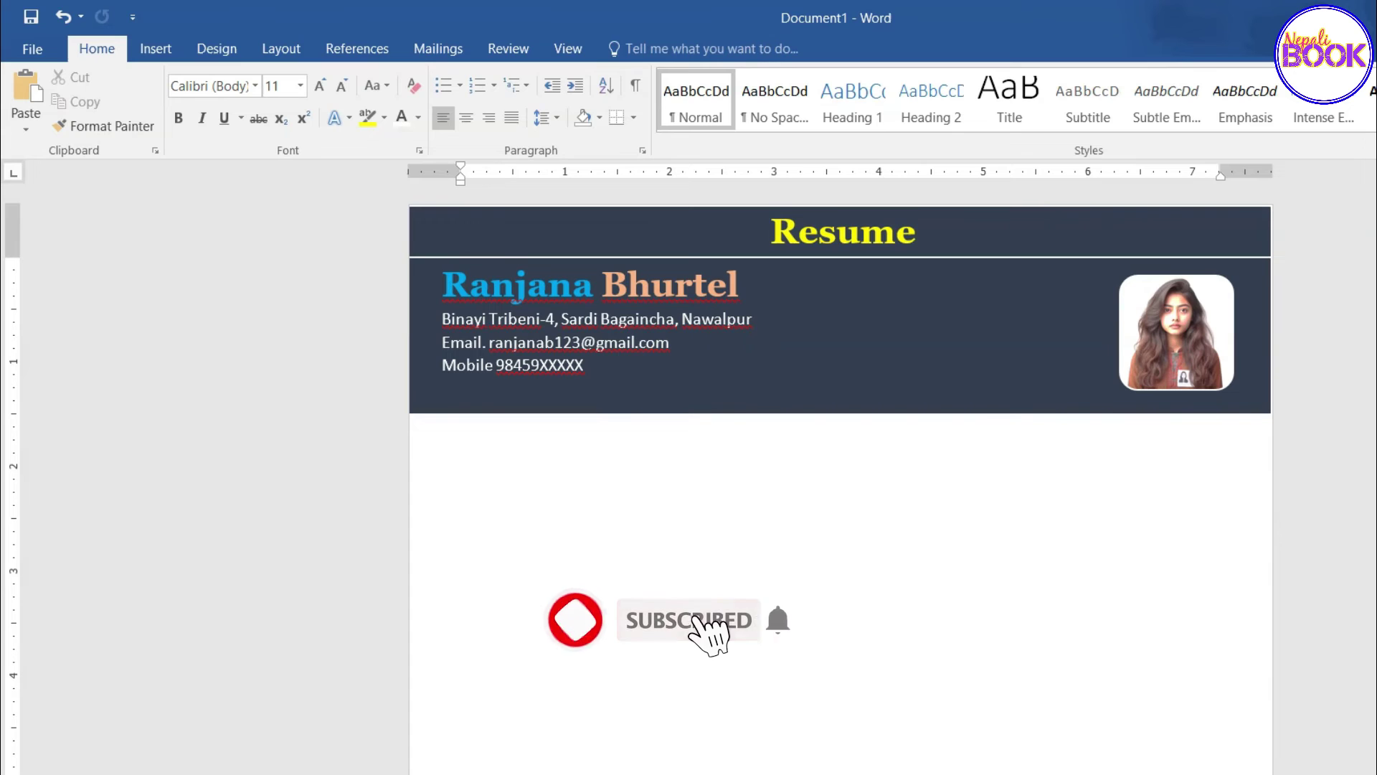
# Step: Draw a rectangle bar across the page just below the header
pyautogui.click(502, 316)
pyautogui.click(155, 48)
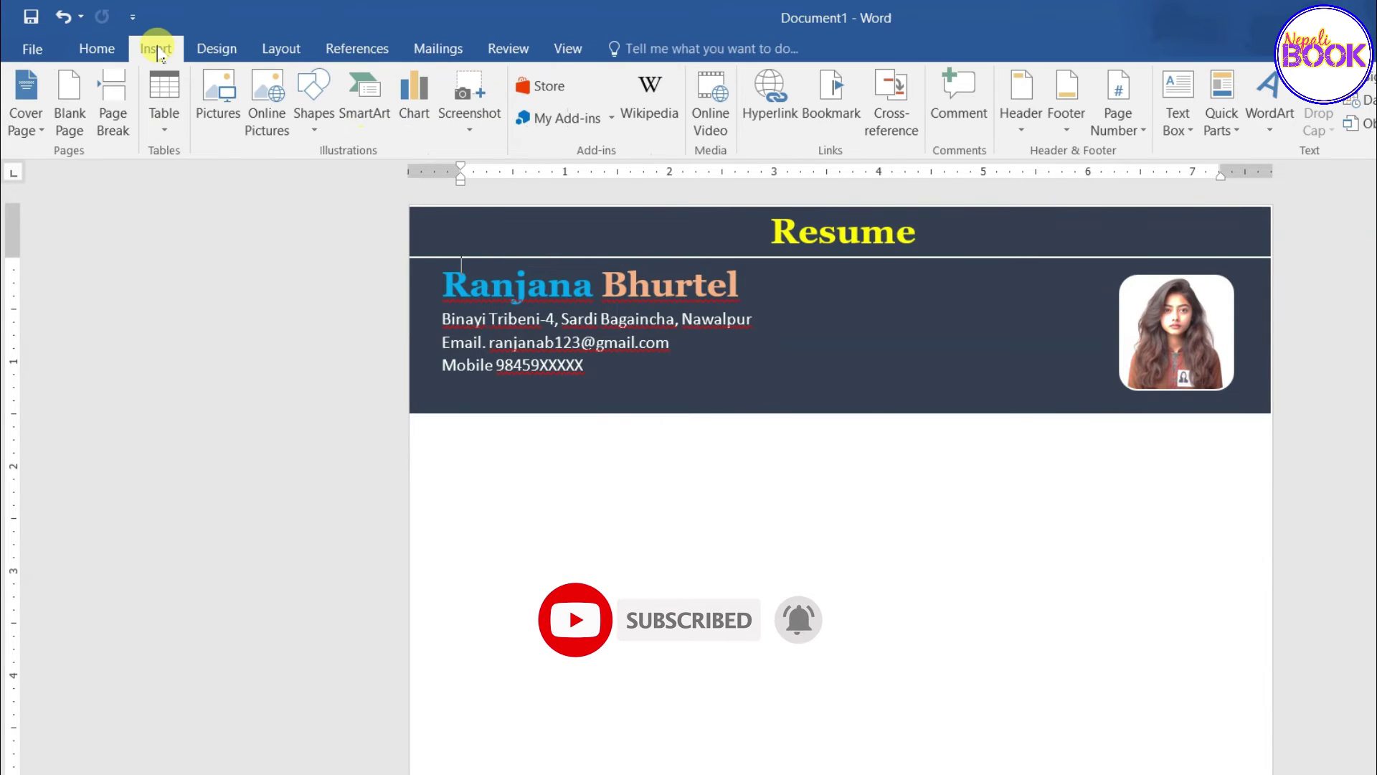
pyautogui.click(320, 129)
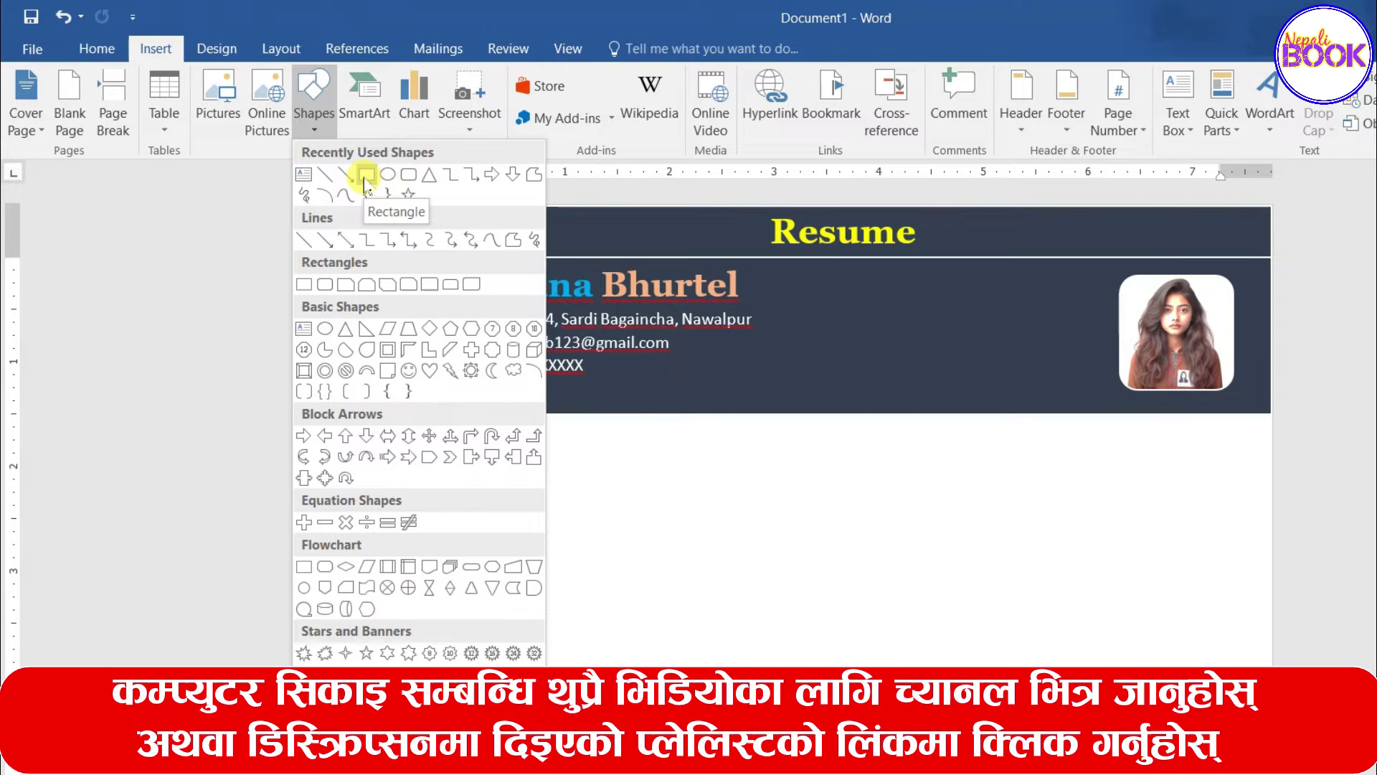
pyautogui.click(365, 176)
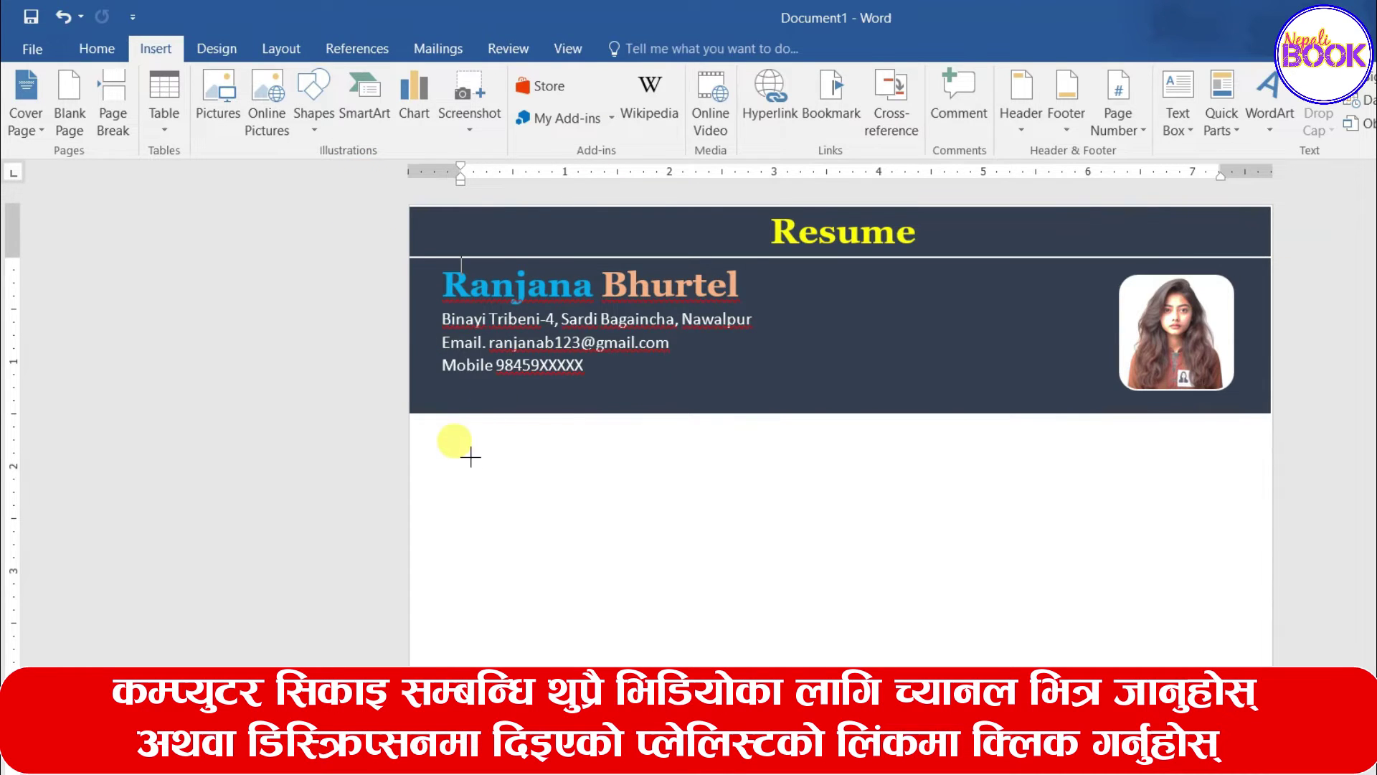
pyautogui.moveTo(410, 426)
pyautogui.mouseDown()
pyautogui.moveTo(859, 485)
pyautogui.moveTo(1272, 462)
pyautogui.mouseUp()
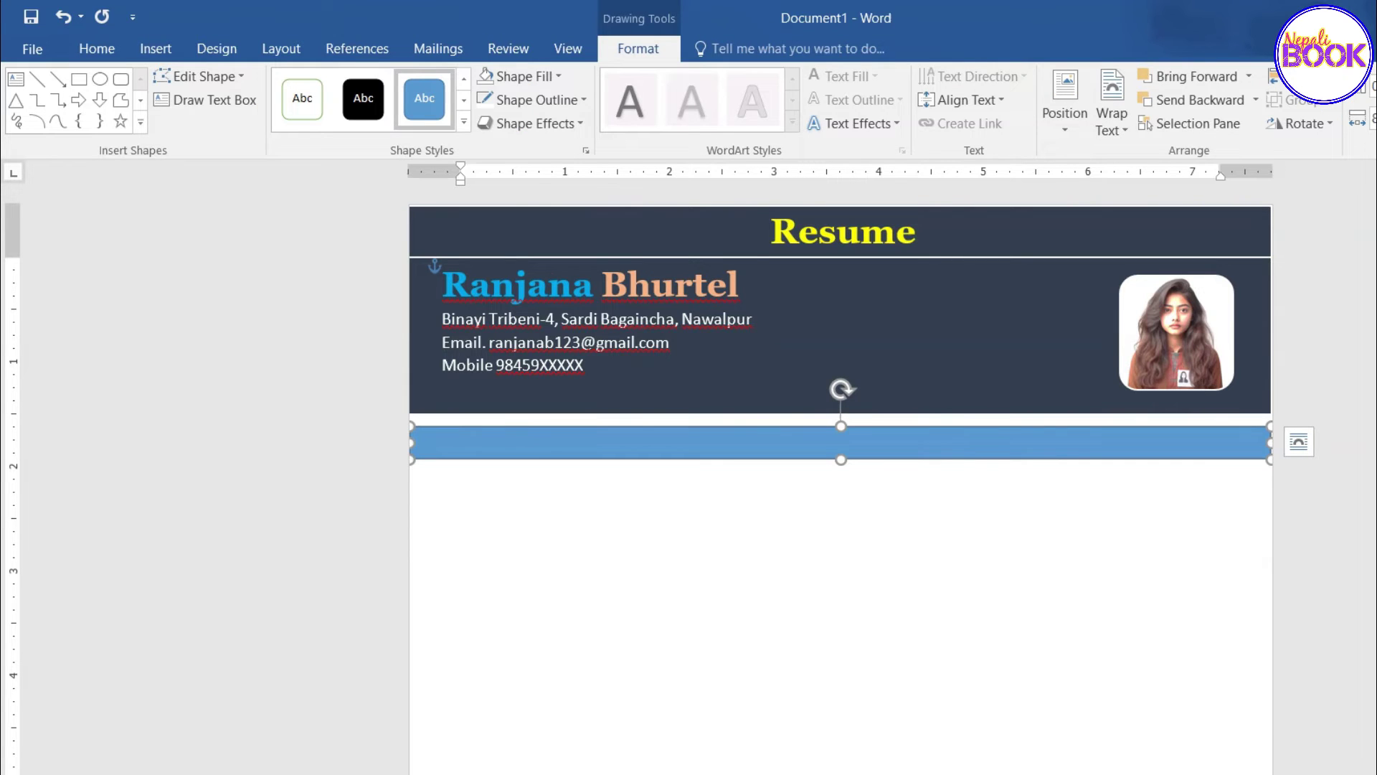
# Step: Fill the bar dark navy, remove its outline and make it slightly taller
pyautogui.click(558, 76)
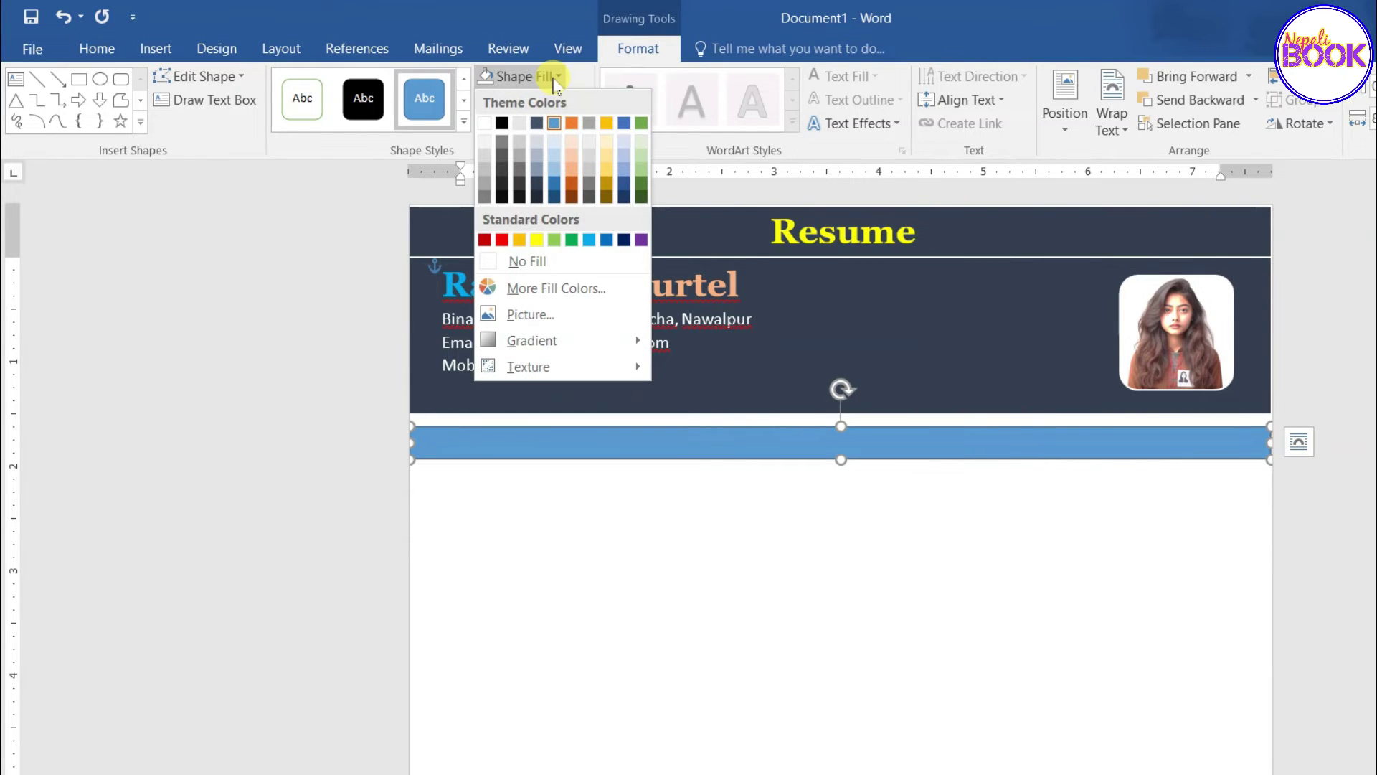
pyautogui.click(622, 198)
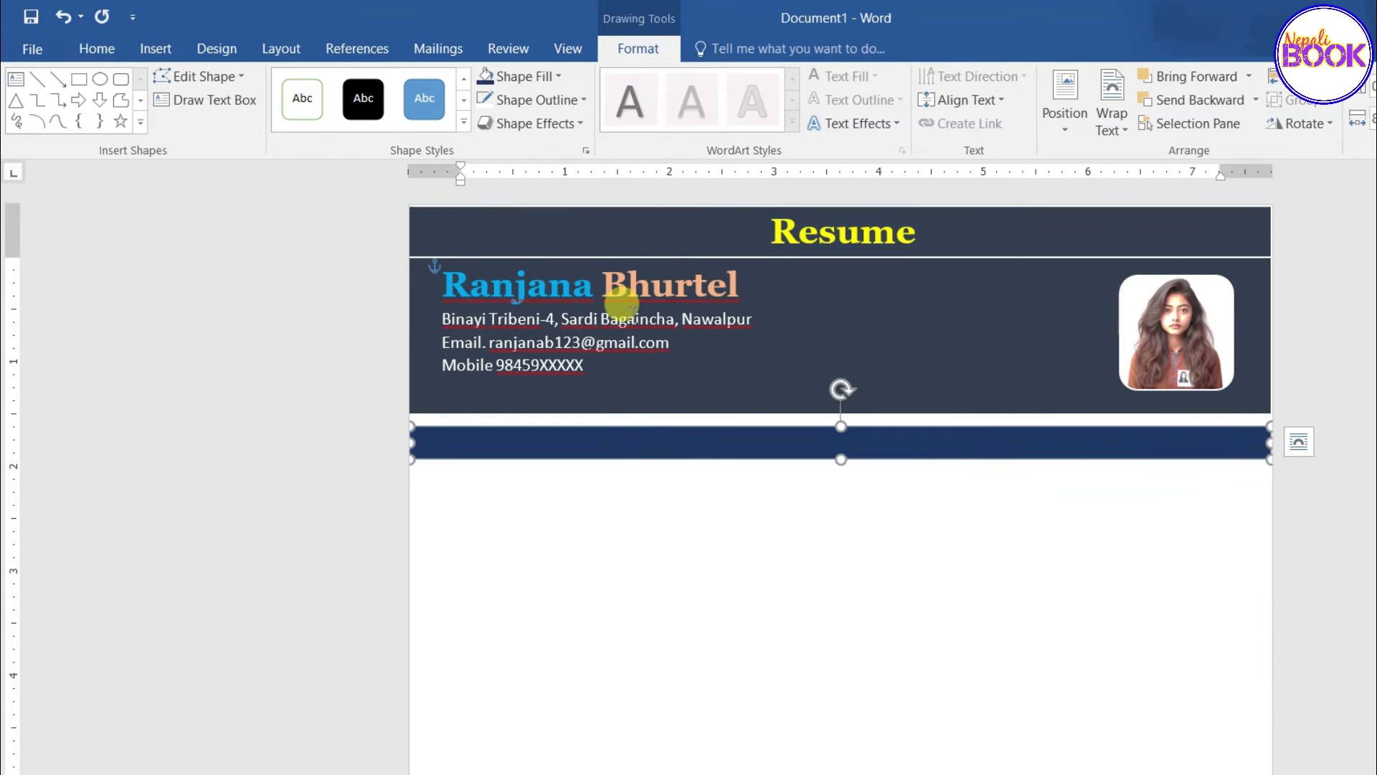
pyautogui.click(567, 106)
pyautogui.moveTo(527, 338)
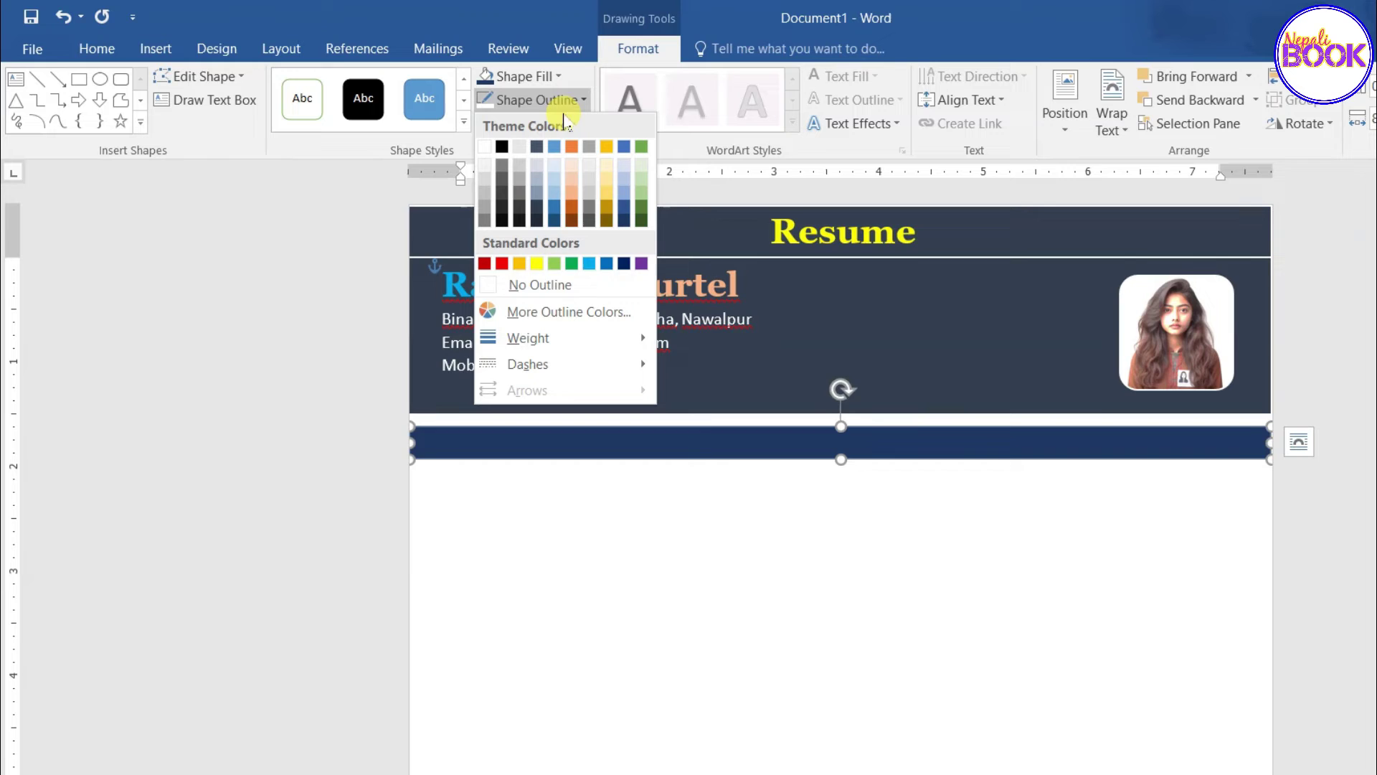
pyautogui.click(562, 287)
pyautogui.click(782, 449)
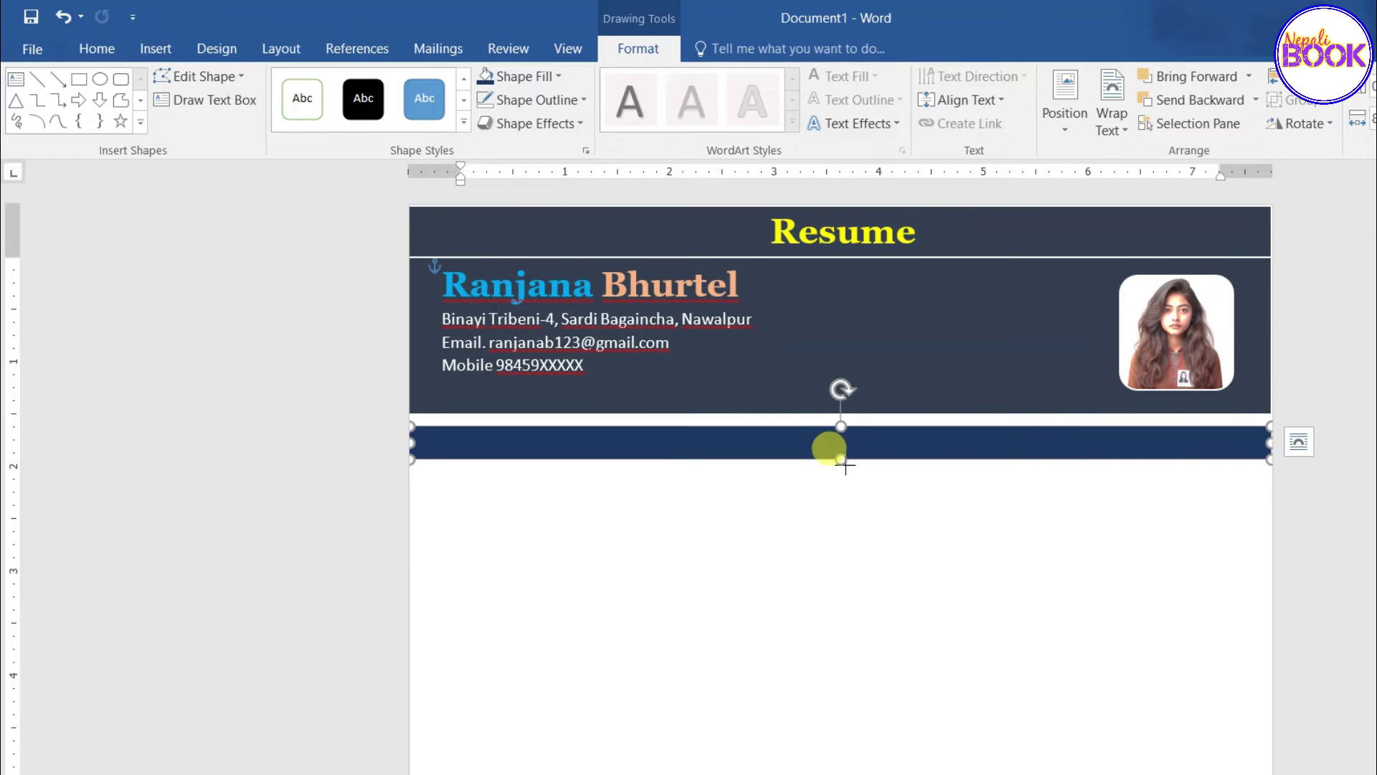
pyautogui.moveTo(845, 465); pyautogui.dragTo(843, 469)
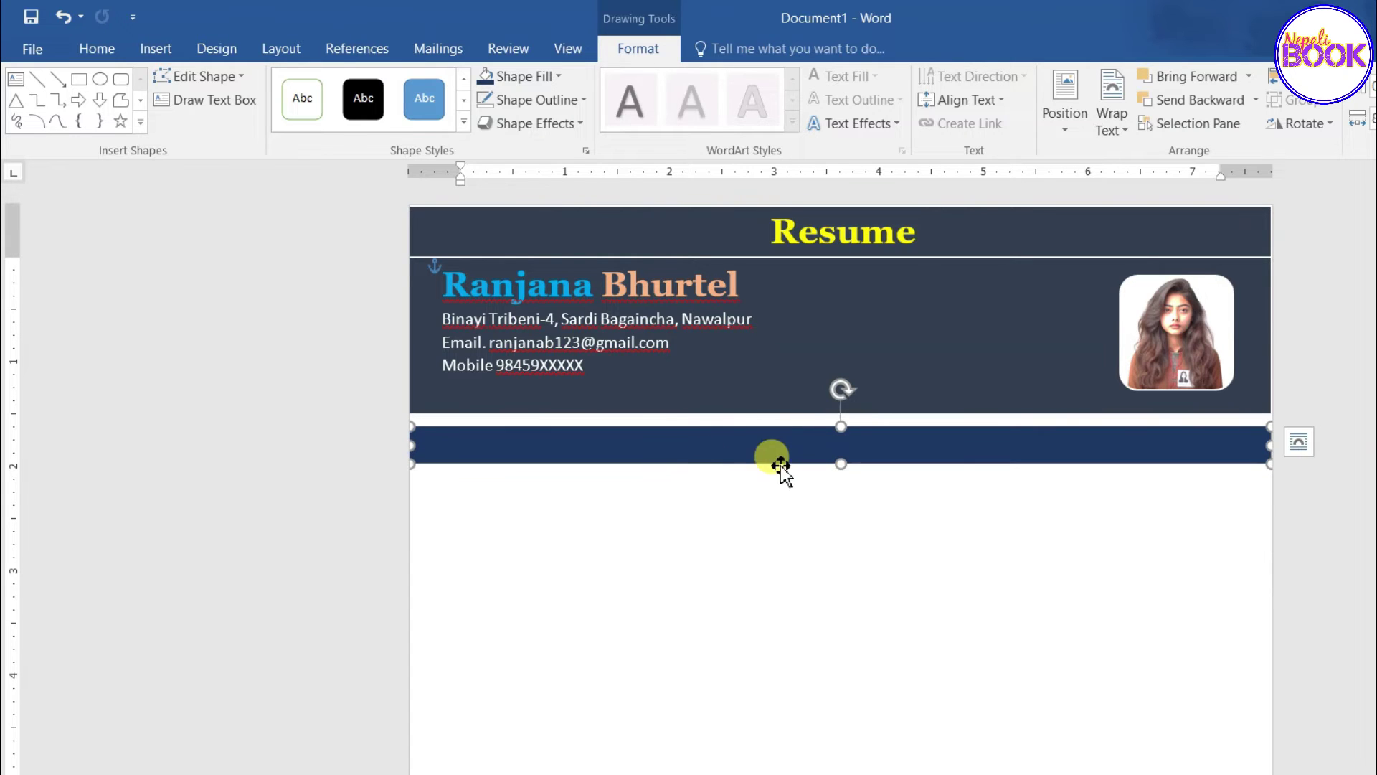
pyautogui.rightClick(744, 440)
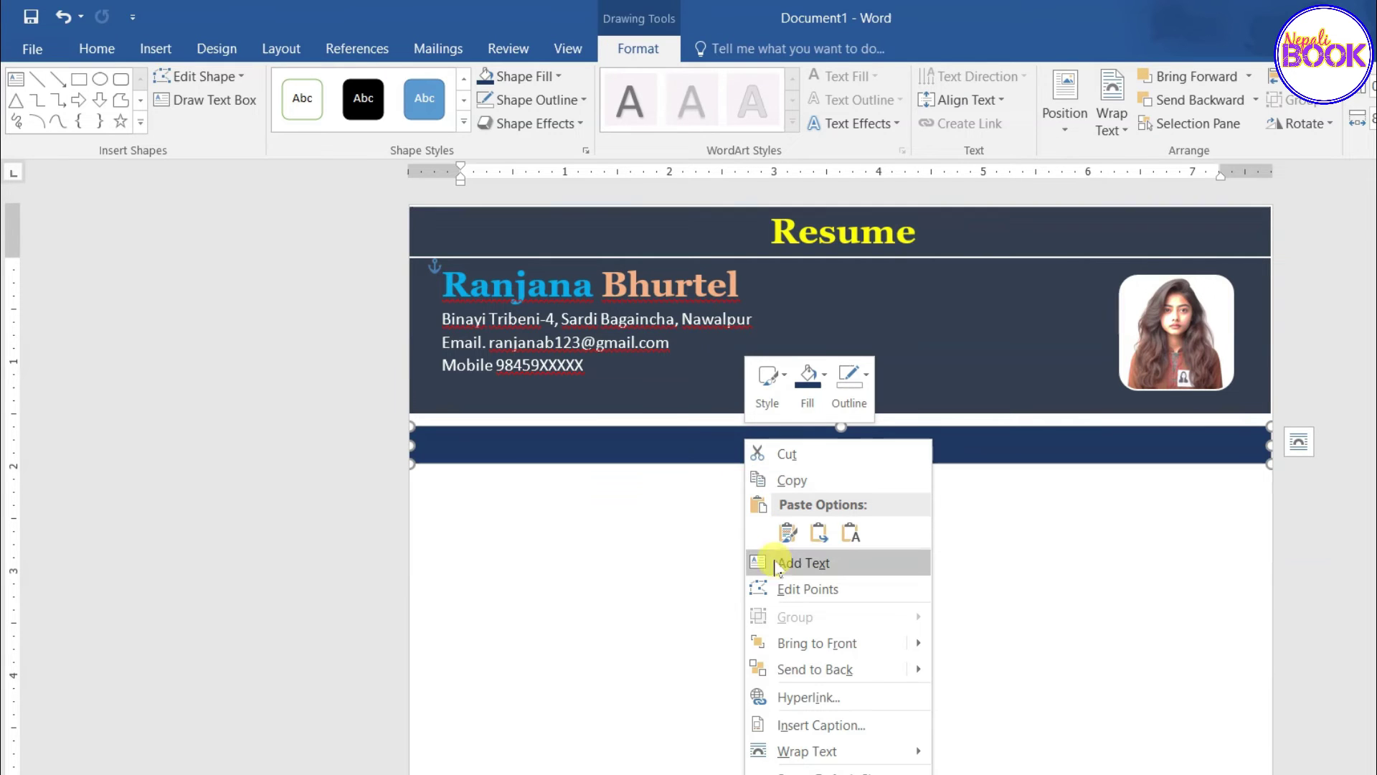
# Step: Type WORK EXPERIENCE inside the bar, left-aligned and indented with a tab
pyautogui.click(780, 564)
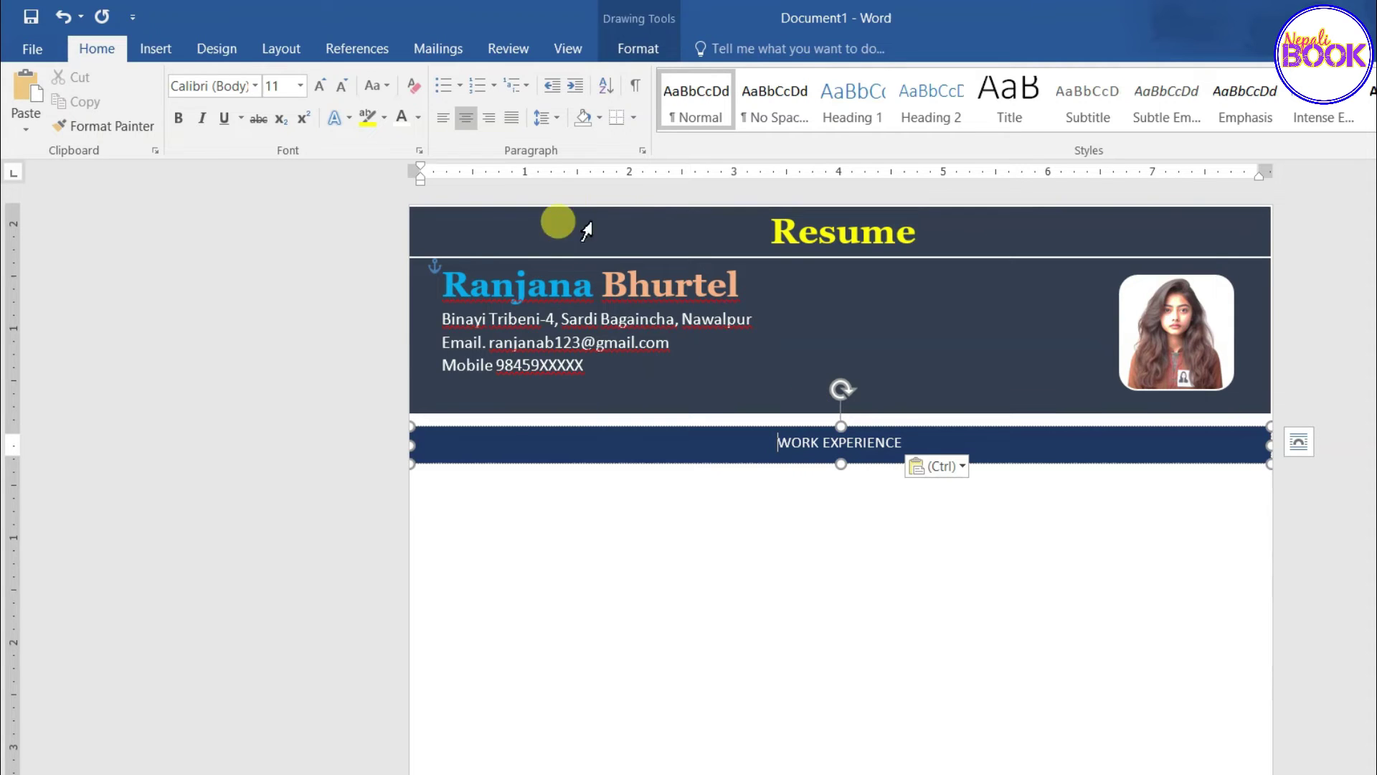
pyautogui.click(446, 118)
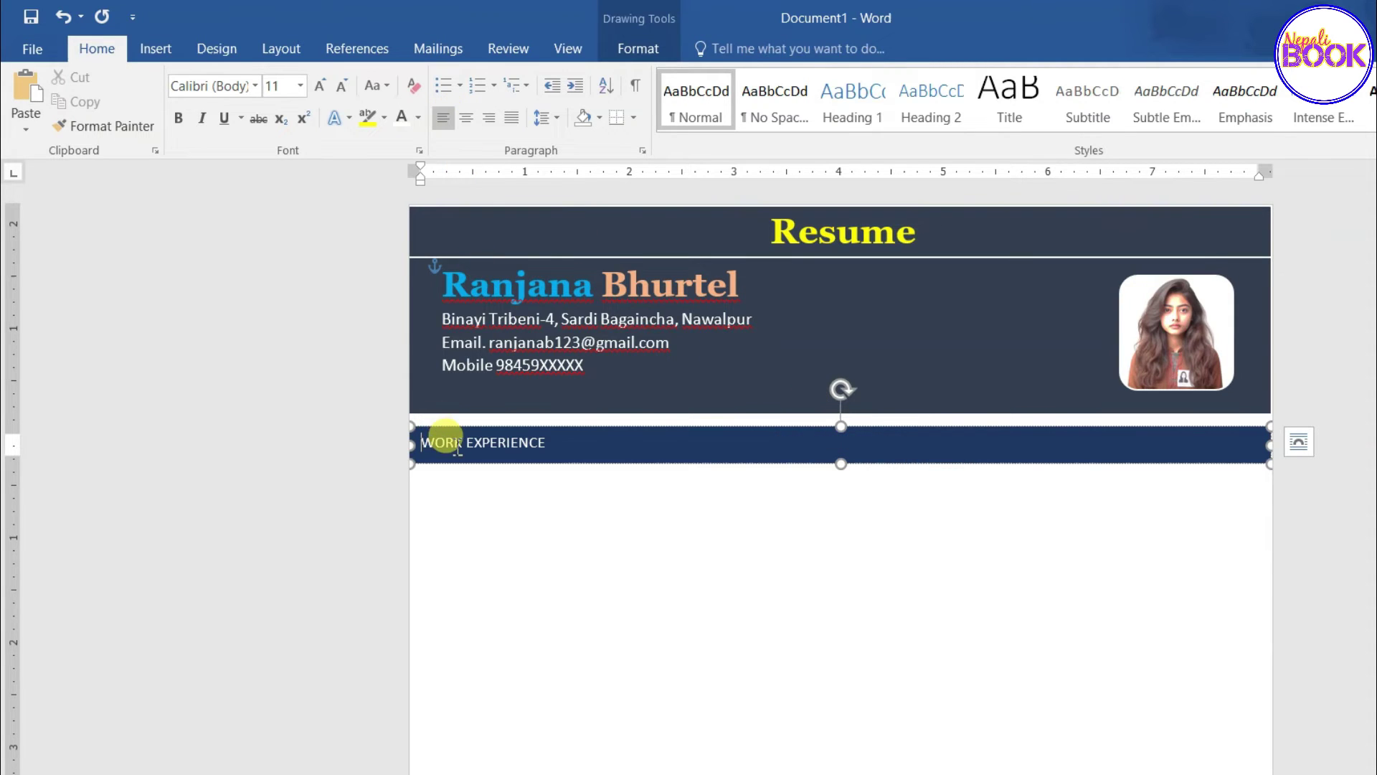
pyautogui.press('Tab')
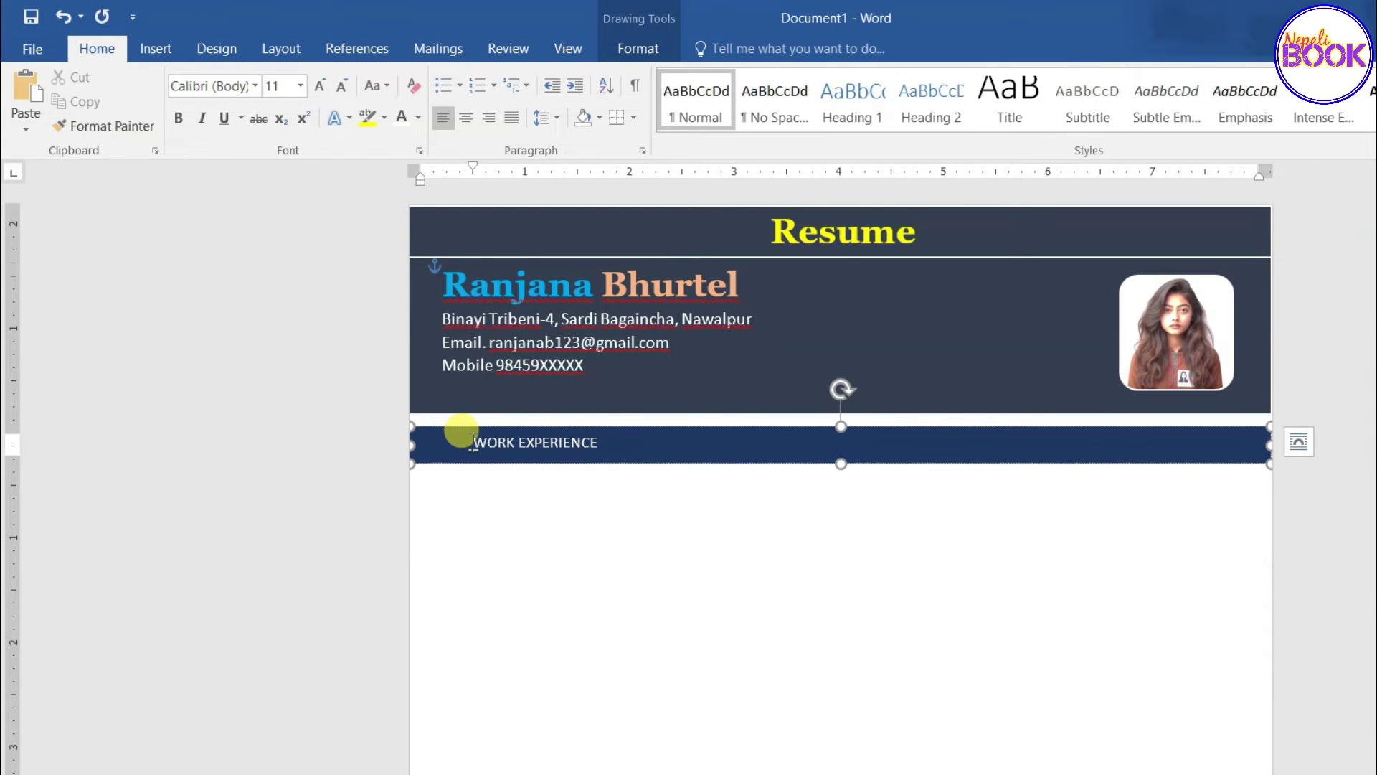
# Step: Format the WORK EXPERIENCE heading as 12-point Georgia and place the cursor below the bar
pyautogui.moveTo(470, 437); pyautogui.dragTo(606, 443)
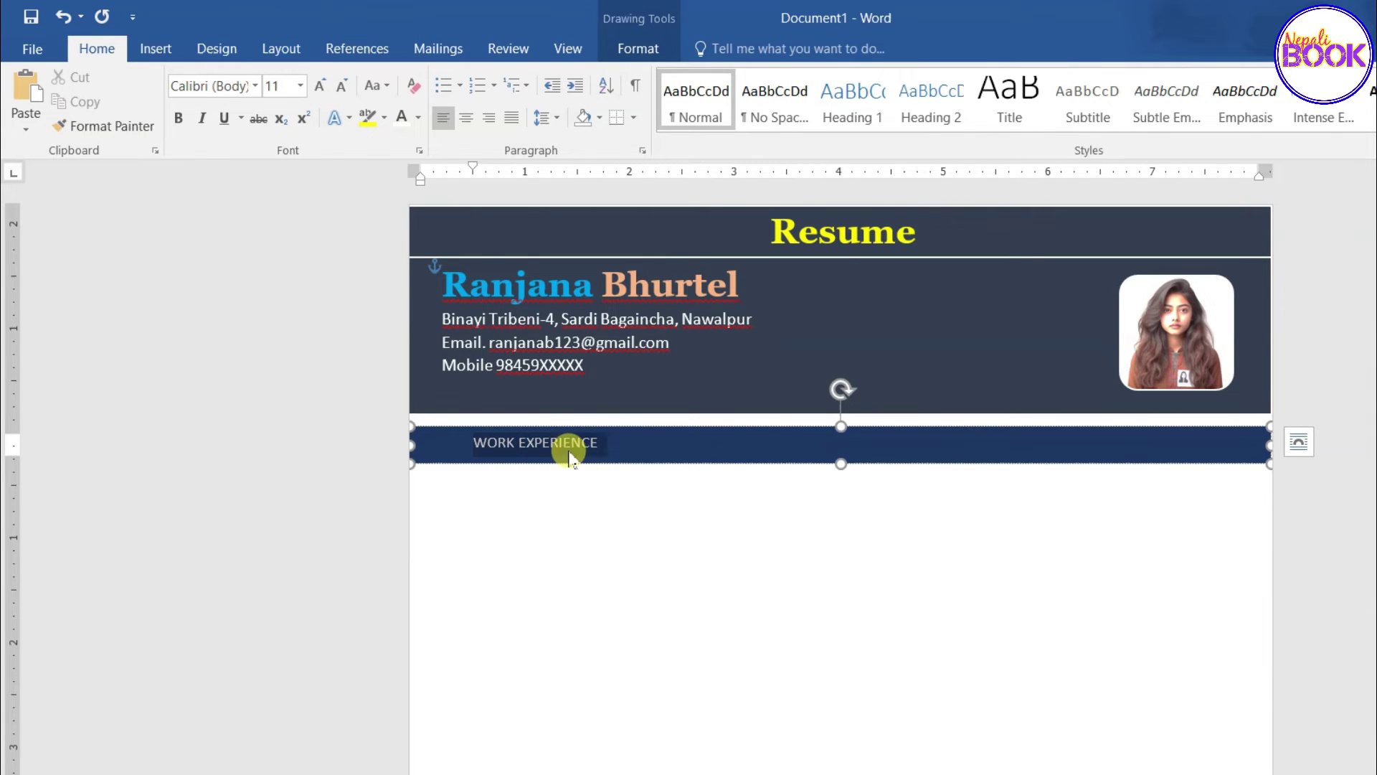
pyautogui.click(318, 88)
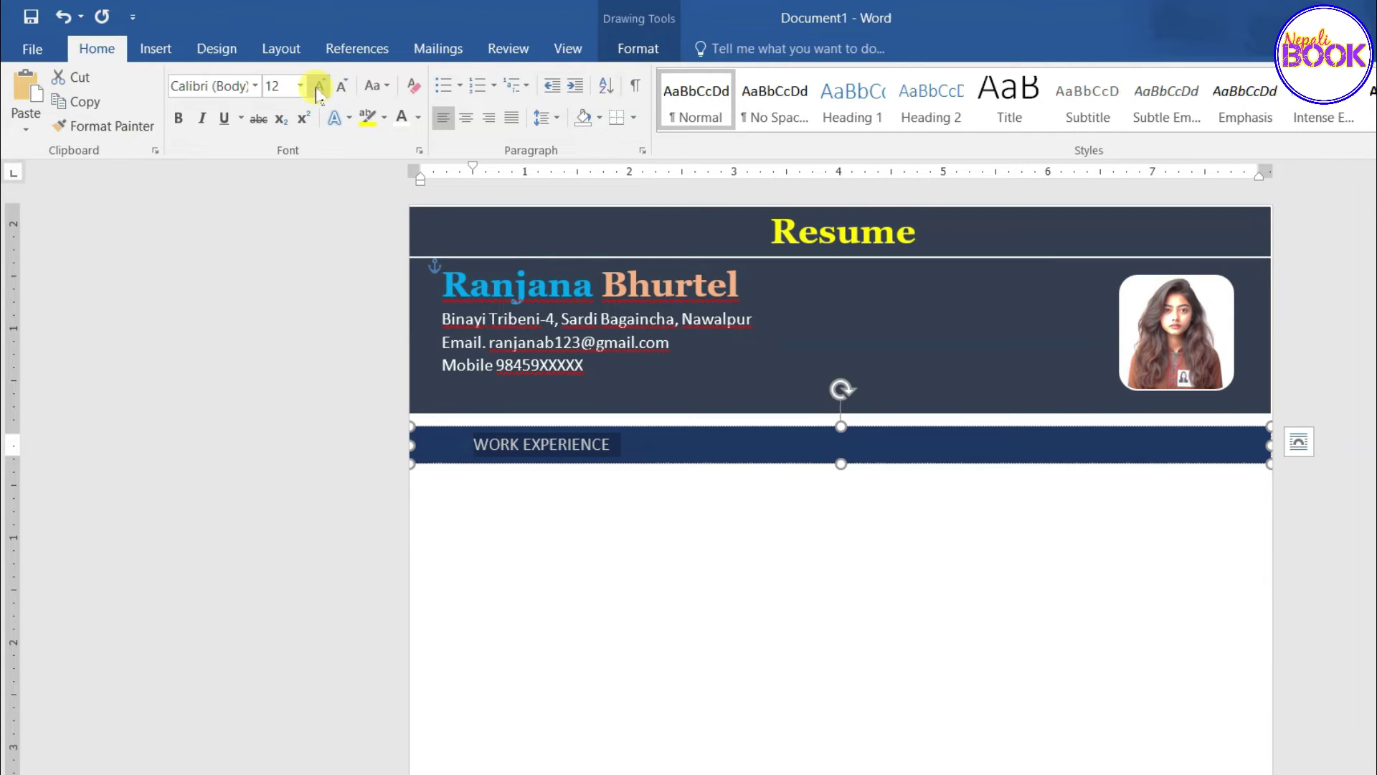
pyautogui.moveTo(468, 444); pyautogui.dragTo(607, 448)
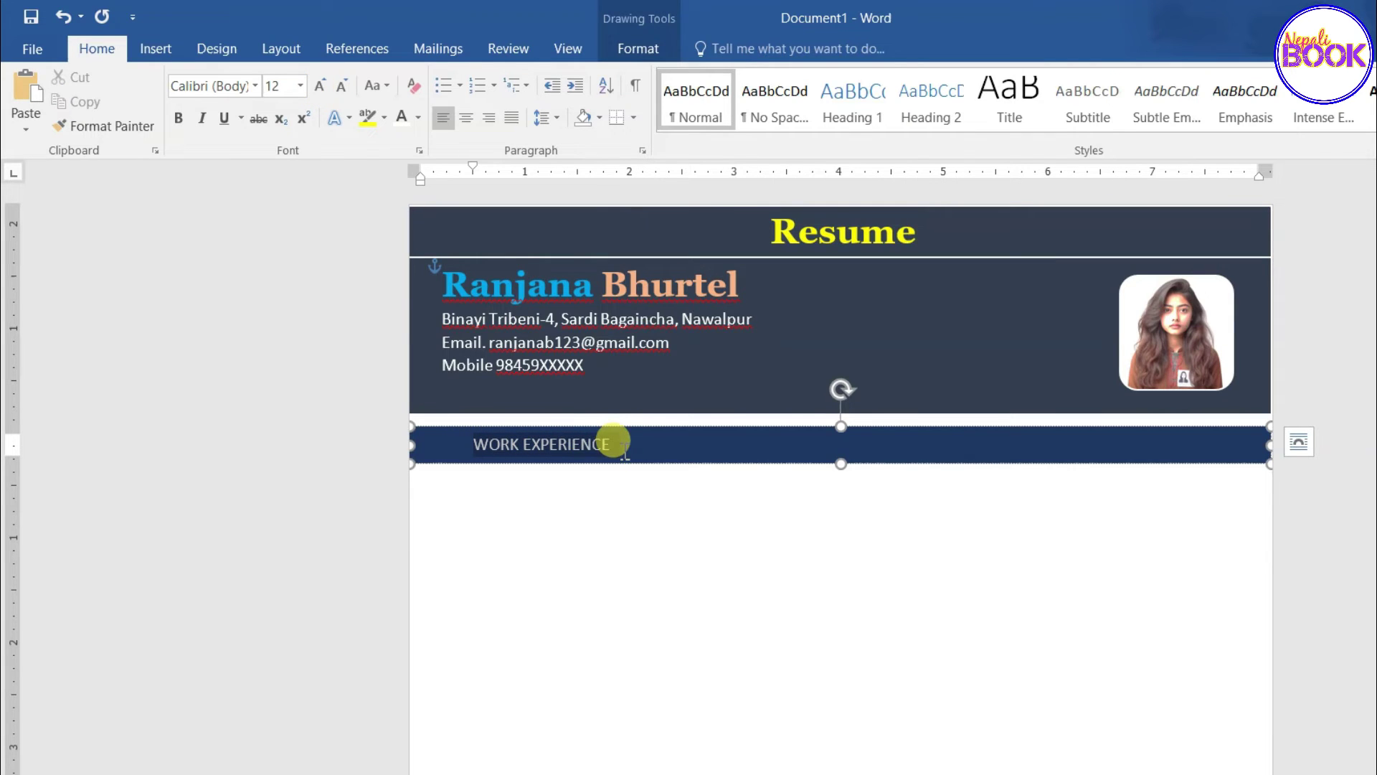
pyautogui.click(255, 85)
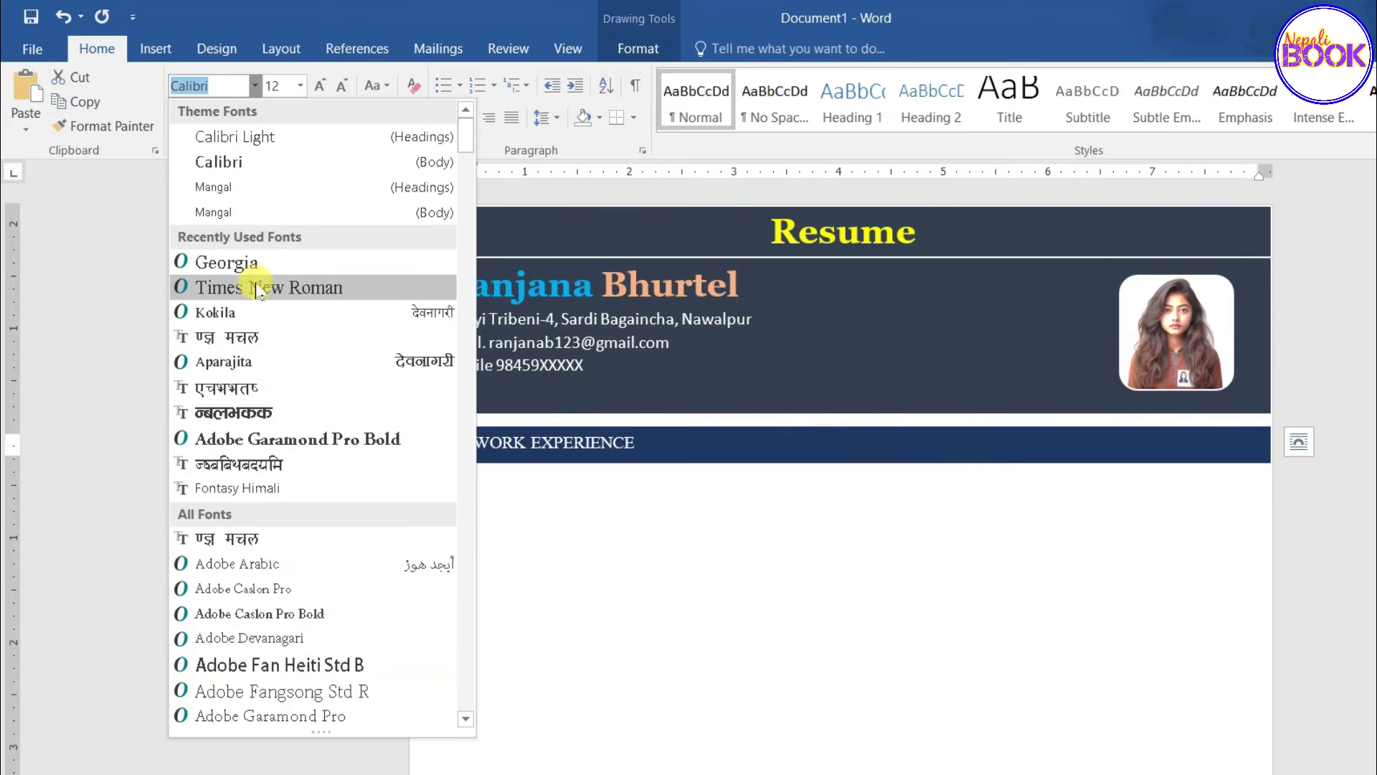
pyautogui.click(257, 264)
pyautogui.click(581, 455)
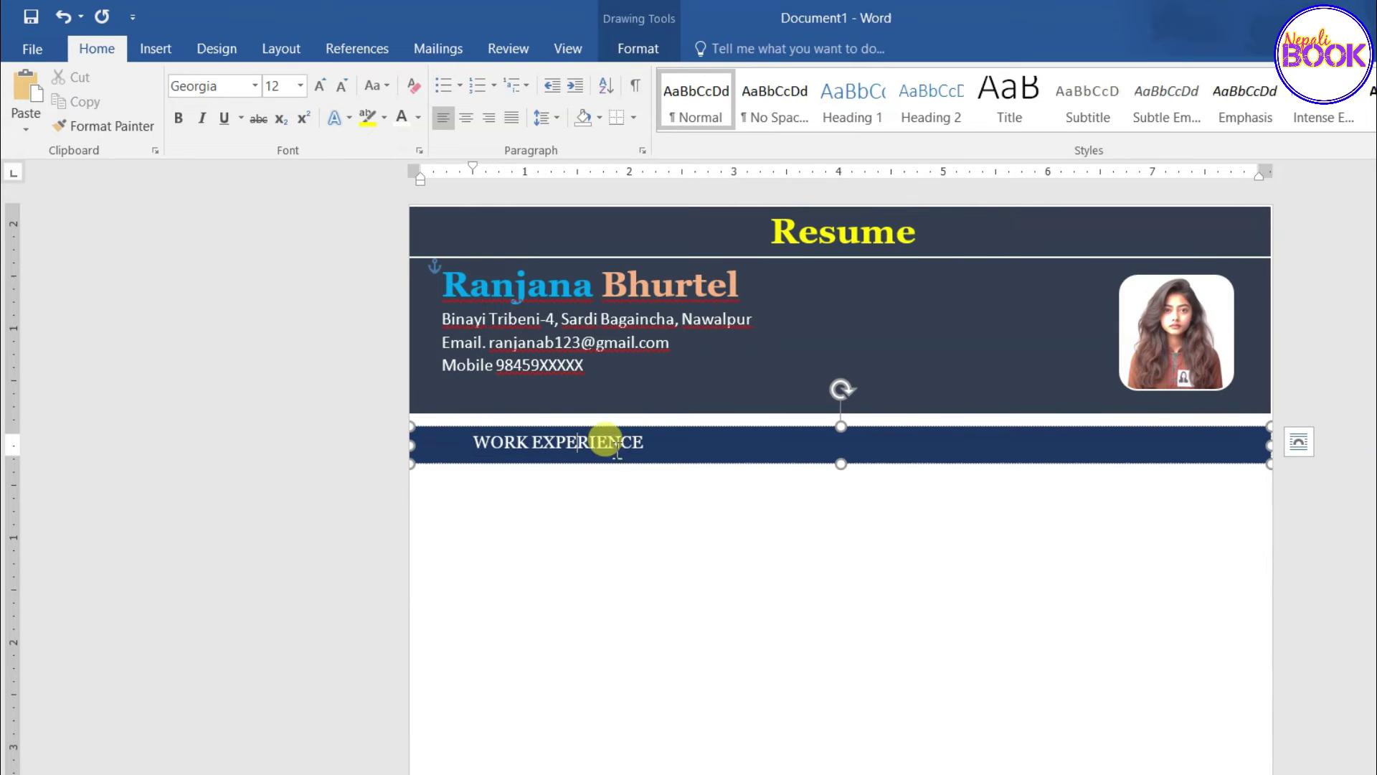
pyautogui.click(841, 463)
pyautogui.click(461, 266)
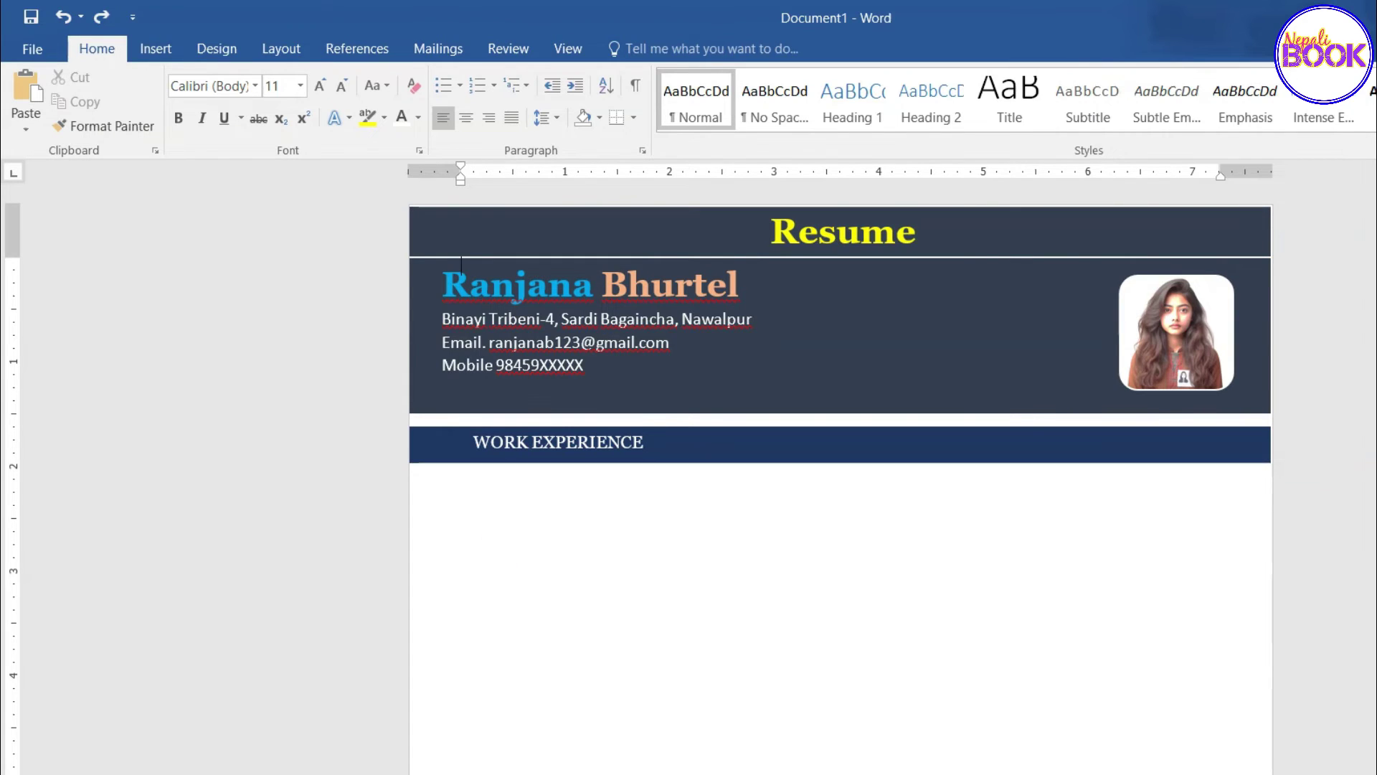
pyautogui.click(486, 501)
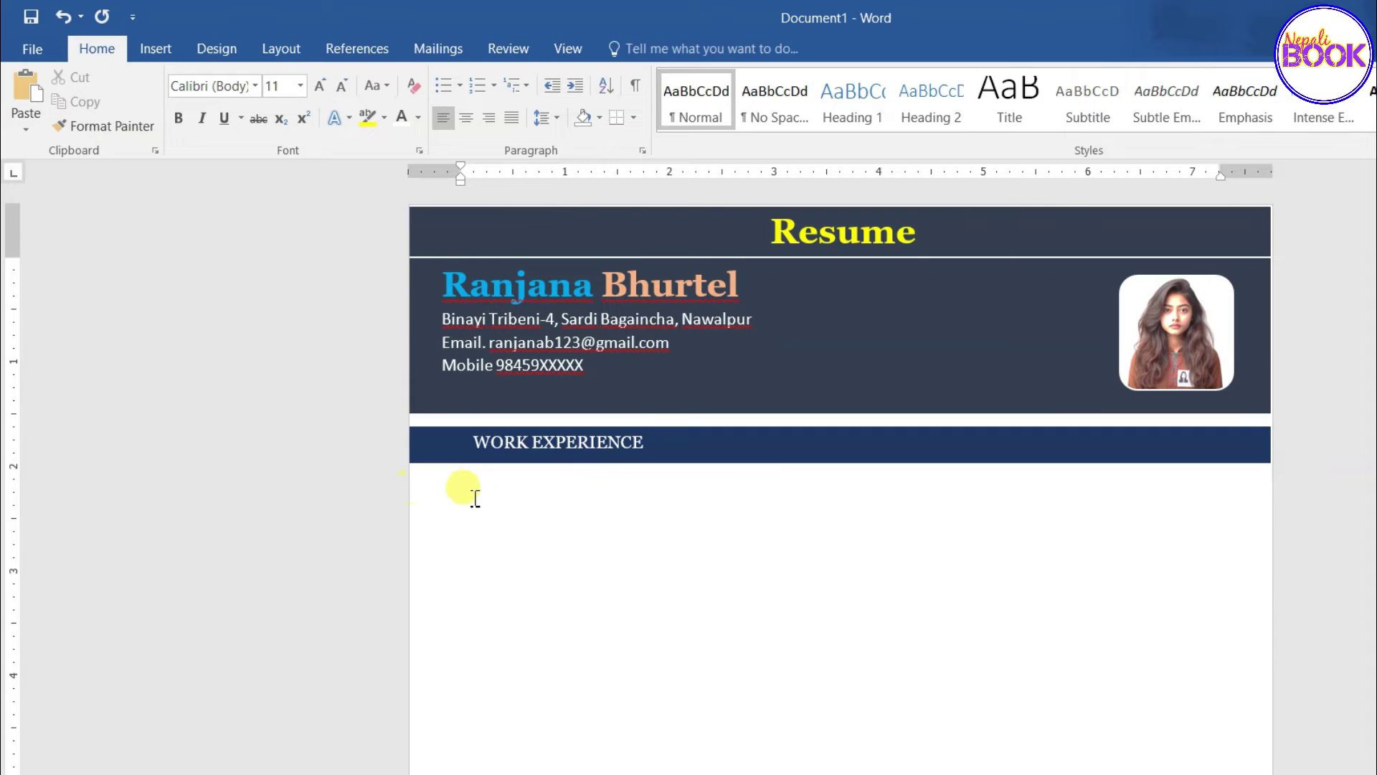
# Step: Insert a 2x1 table below the bar and narrow its first column to about an inch
pyautogui.click(147, 49)
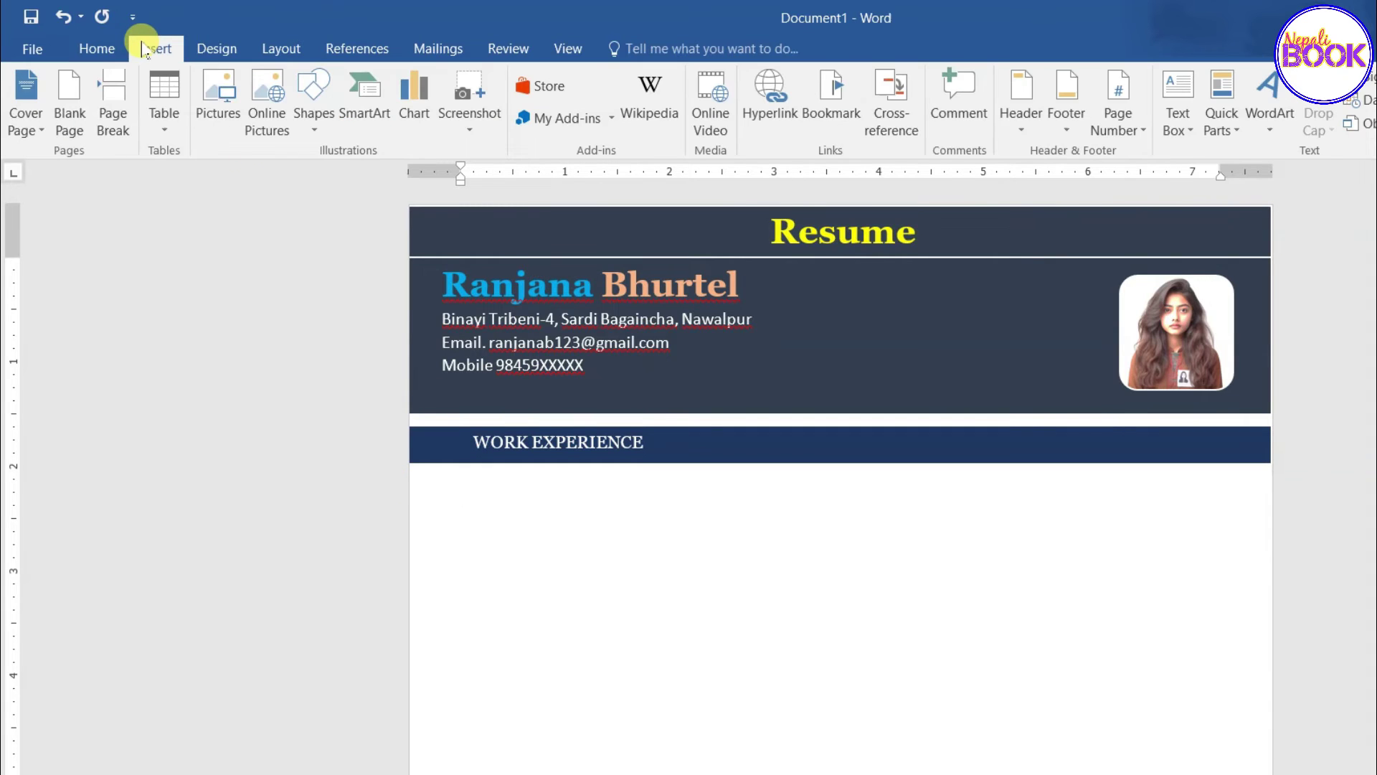
pyautogui.click(163, 126)
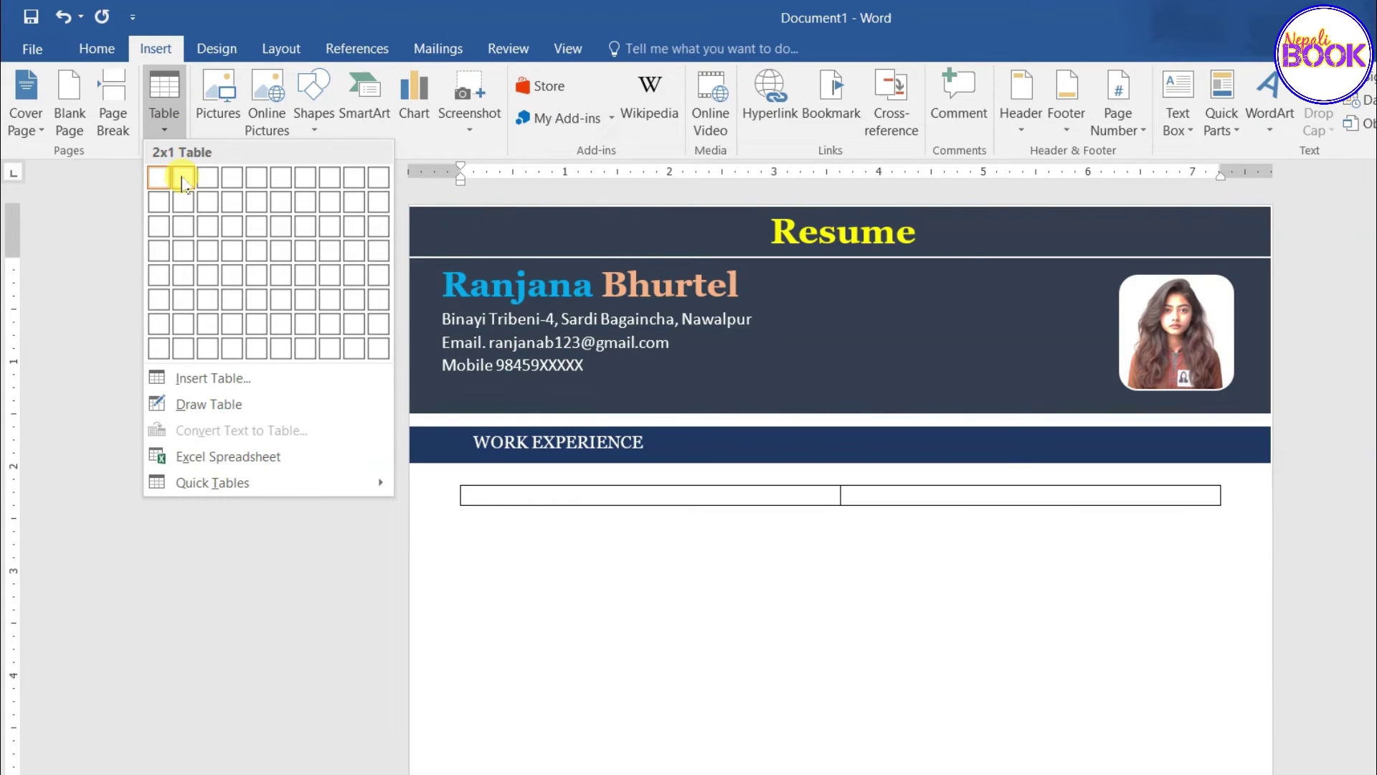
pyautogui.click(183, 179)
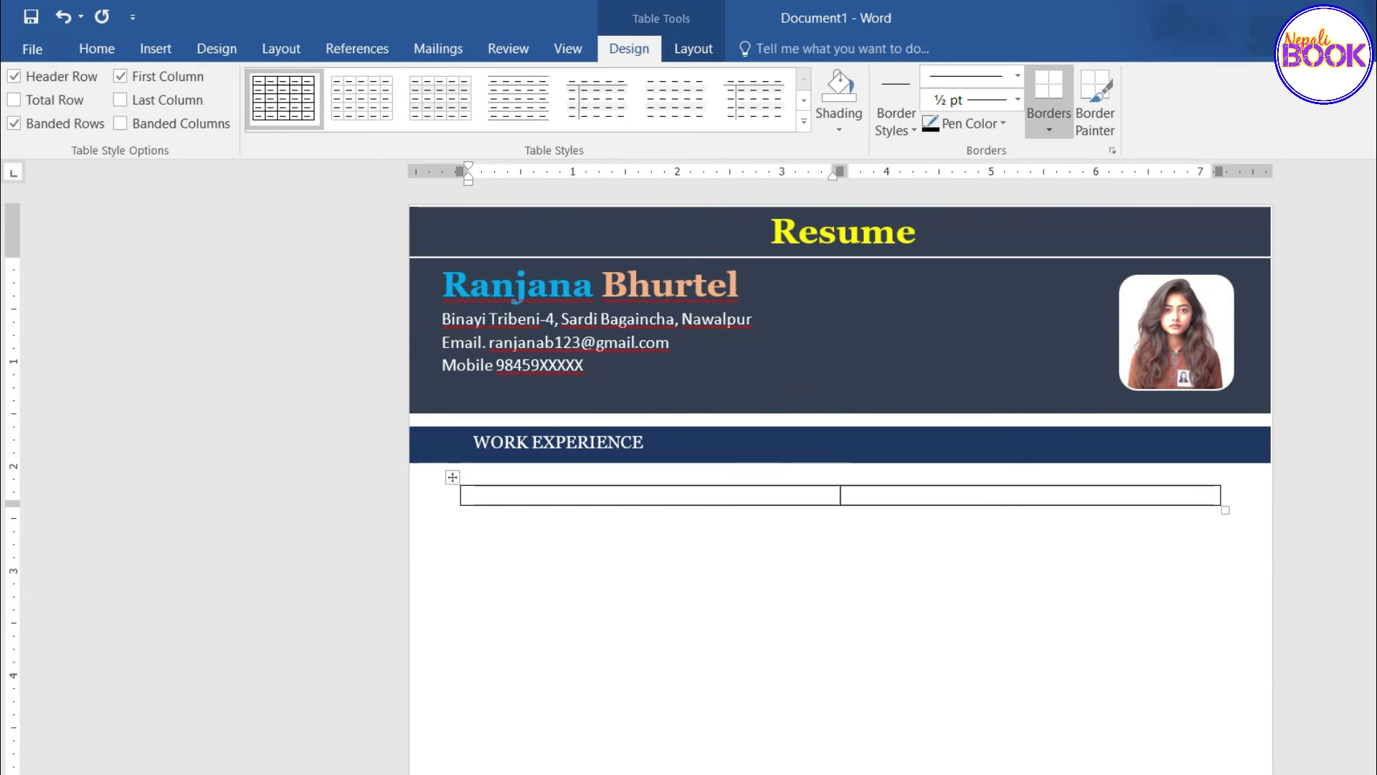
pyautogui.moveTo(841, 495); pyautogui.dragTo(636, 495)
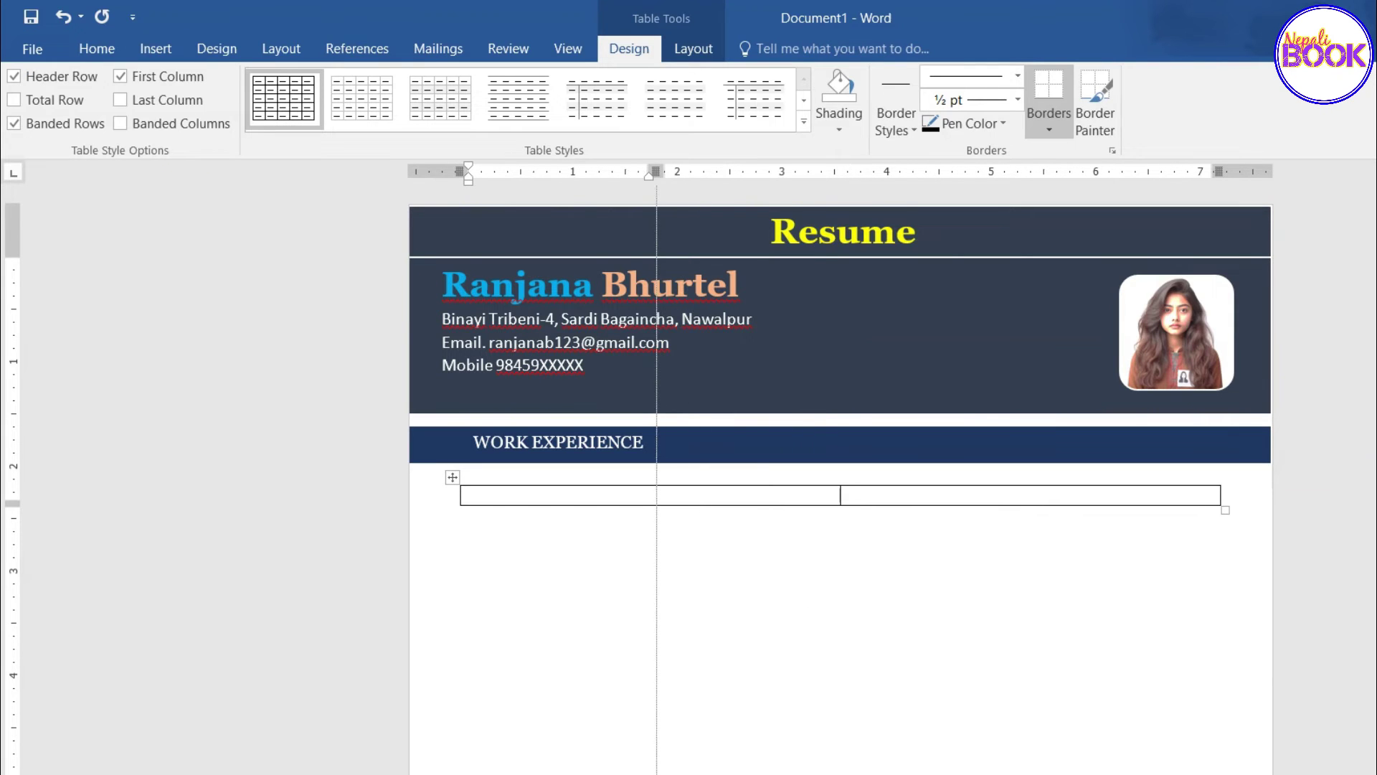
pyautogui.moveTo(636, 495); pyautogui.dragTo(631, 505)
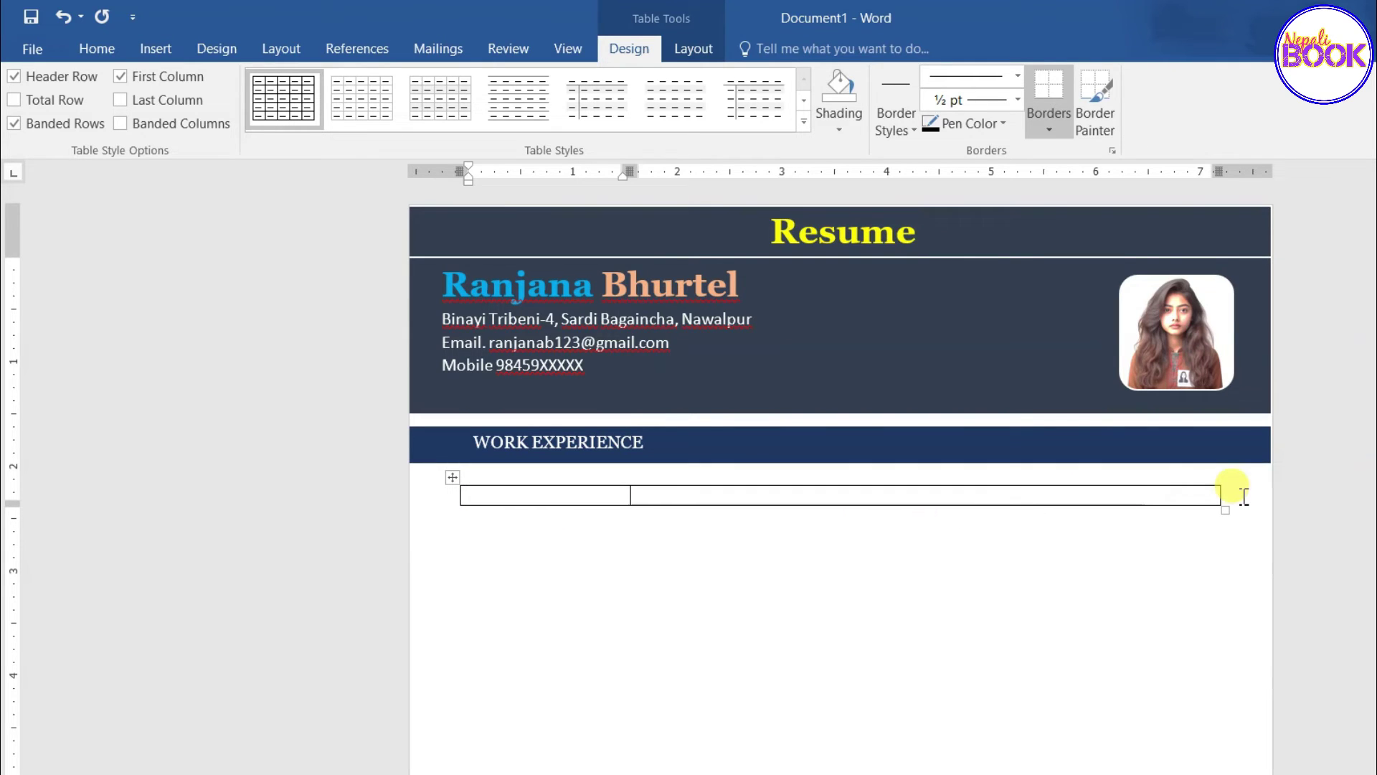
# Step: Enter the Feb 2021 - Ongoing dates and duties, bolding the dates and Dipendra Secondary School
pyautogui.click(471, 495)
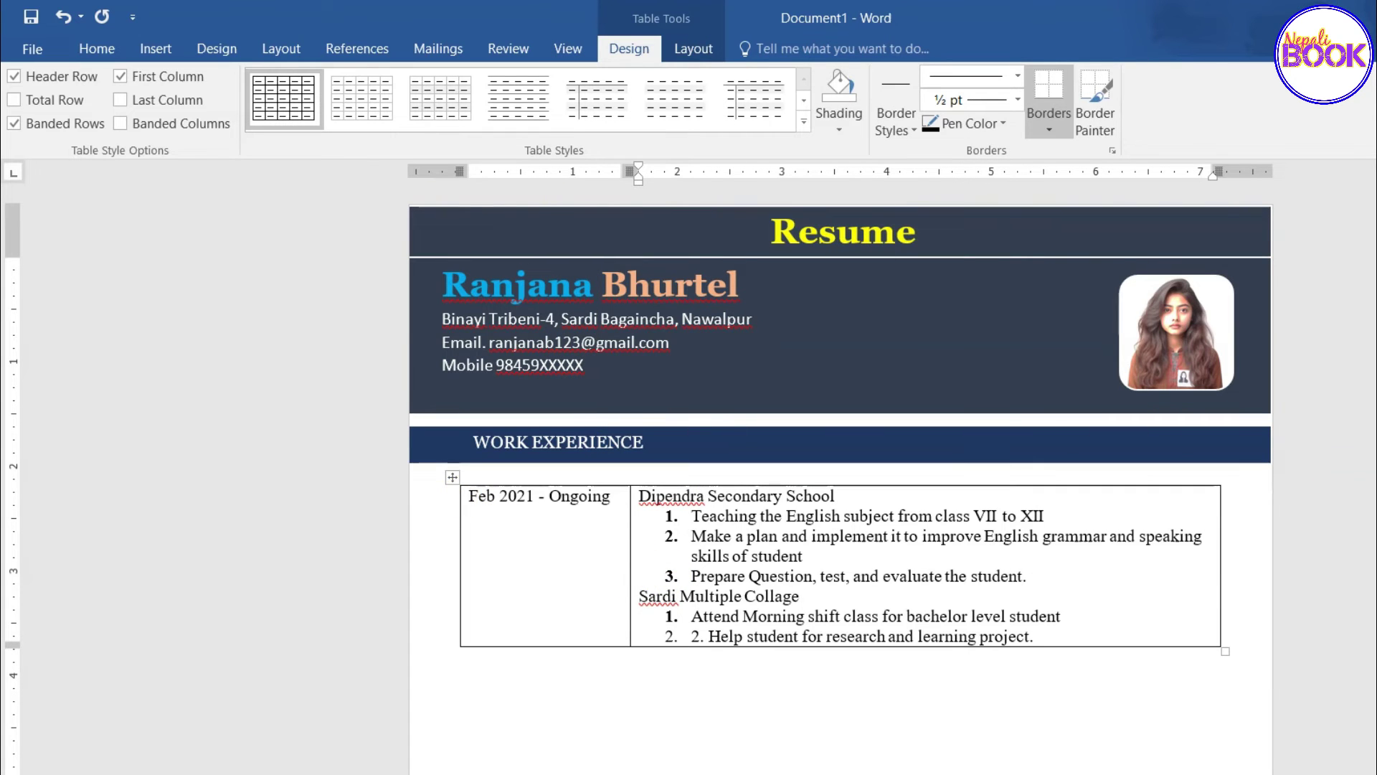
pyautogui.click(802, 596)
pyautogui.moveTo(472, 496); pyautogui.dragTo(854, 496)
pyautogui.click(853, 564)
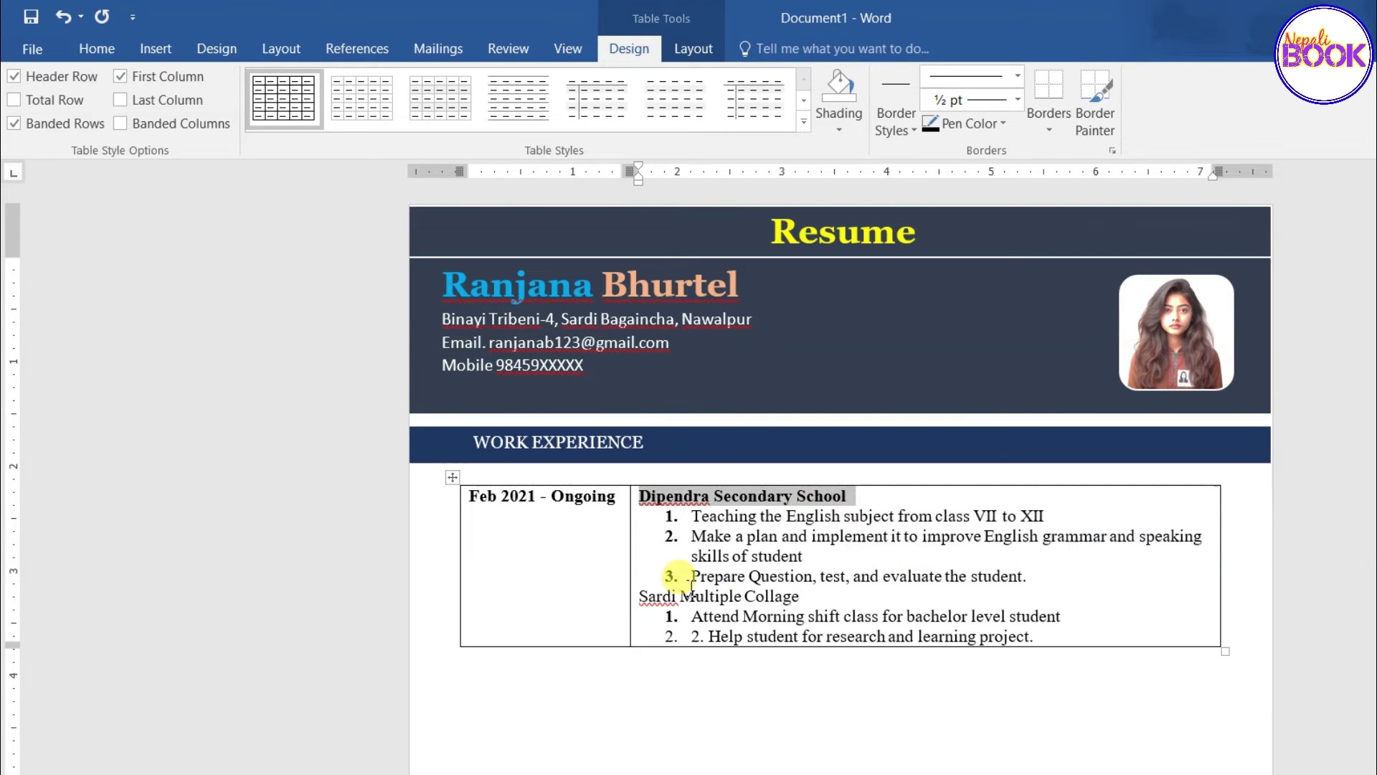
# Step: Bold Sardi Multiple Collage in the work experience table
pyautogui.click(687, 581)
pyautogui.moveTo(638, 597); pyautogui.dragTo(784, 601)
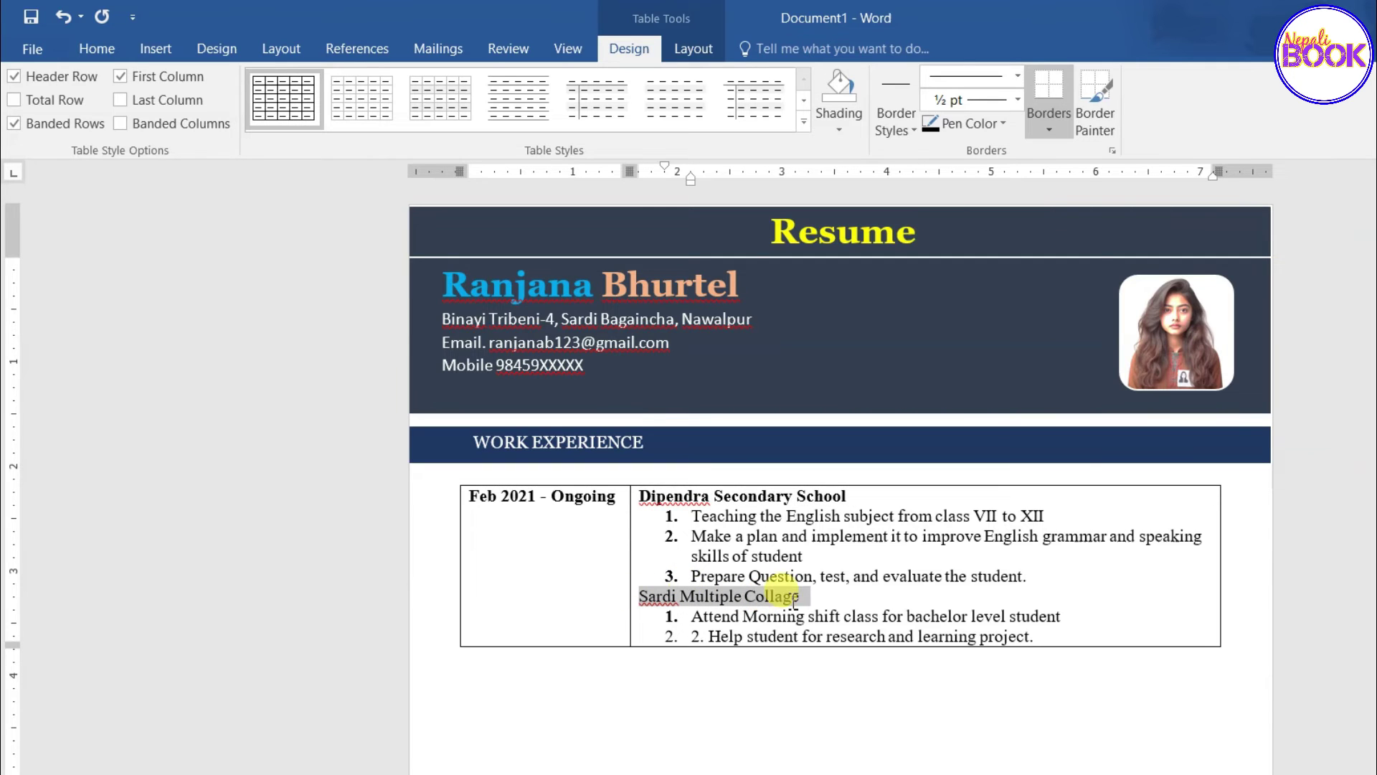
pyautogui.click(809, 565)
pyautogui.click(801, 597)
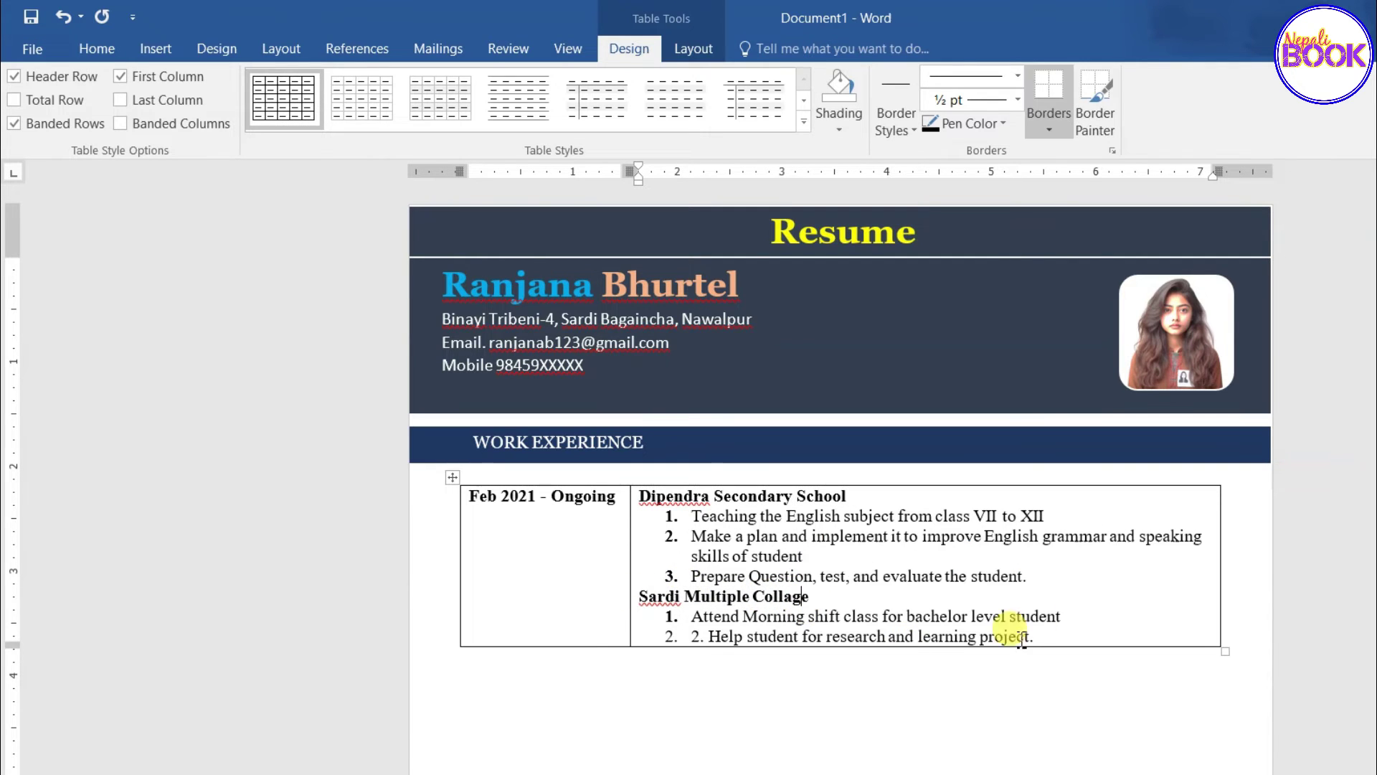
# Step: Add rows for the Hongshi Shivam Cement (2018–2021) and Manakamana Siksha Mandir (2014–2018) jobs
pyautogui.click(1065, 637)
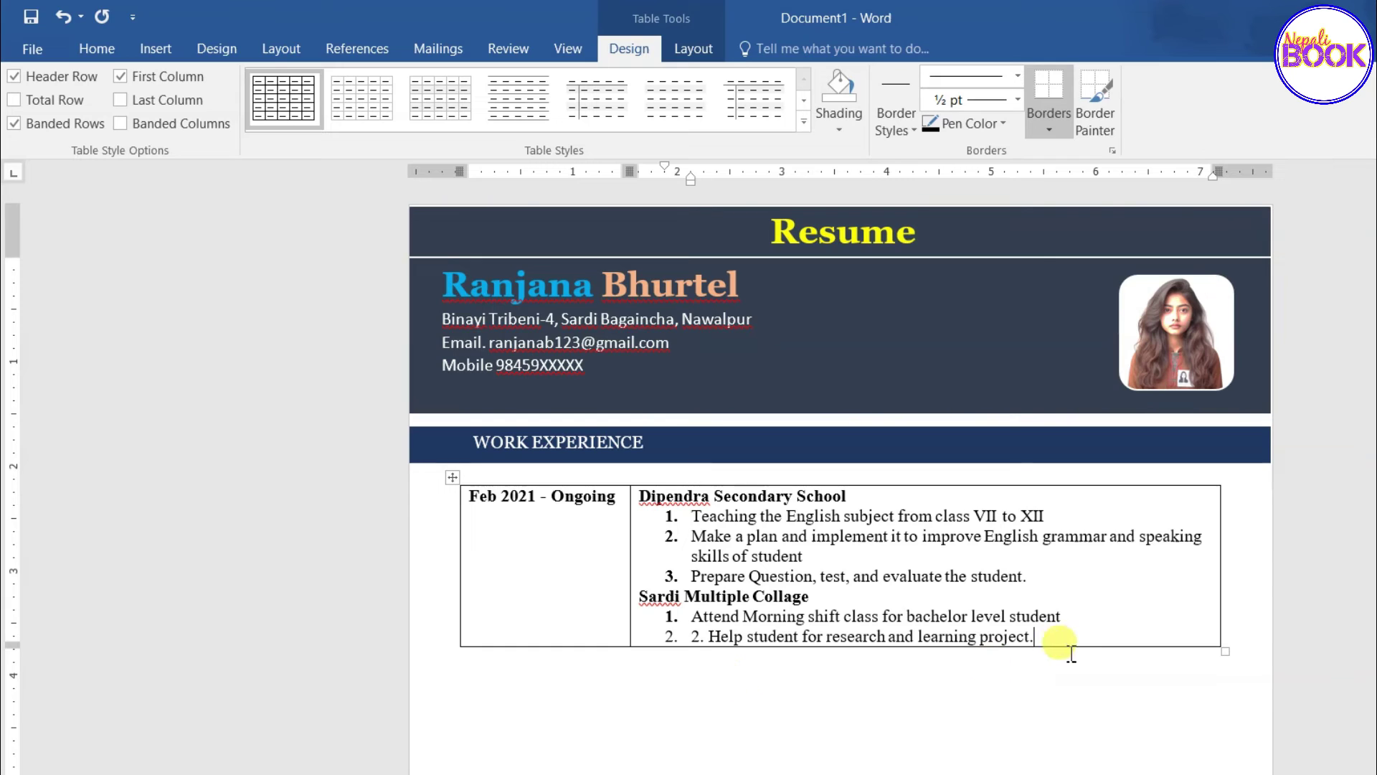
pyautogui.press('Tab')
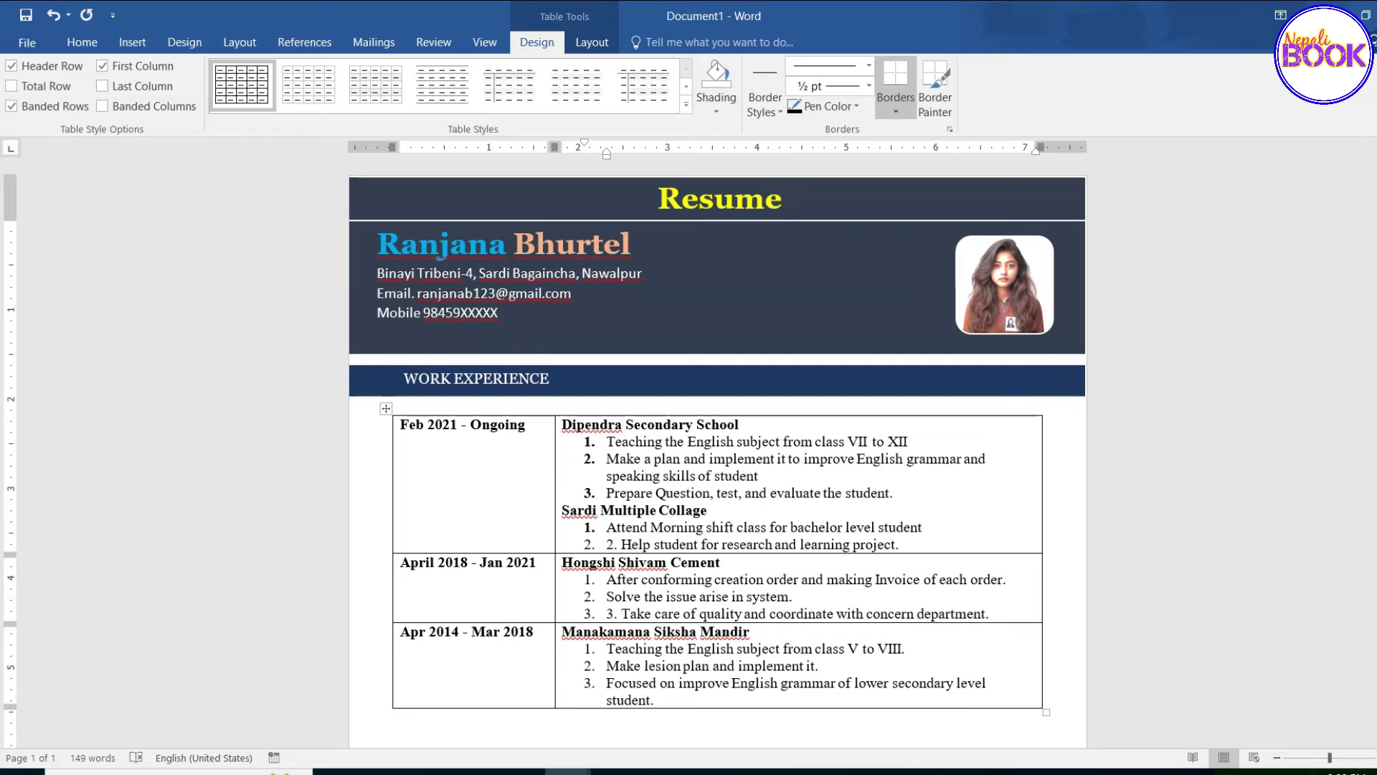
pyautogui.click(386, 408)
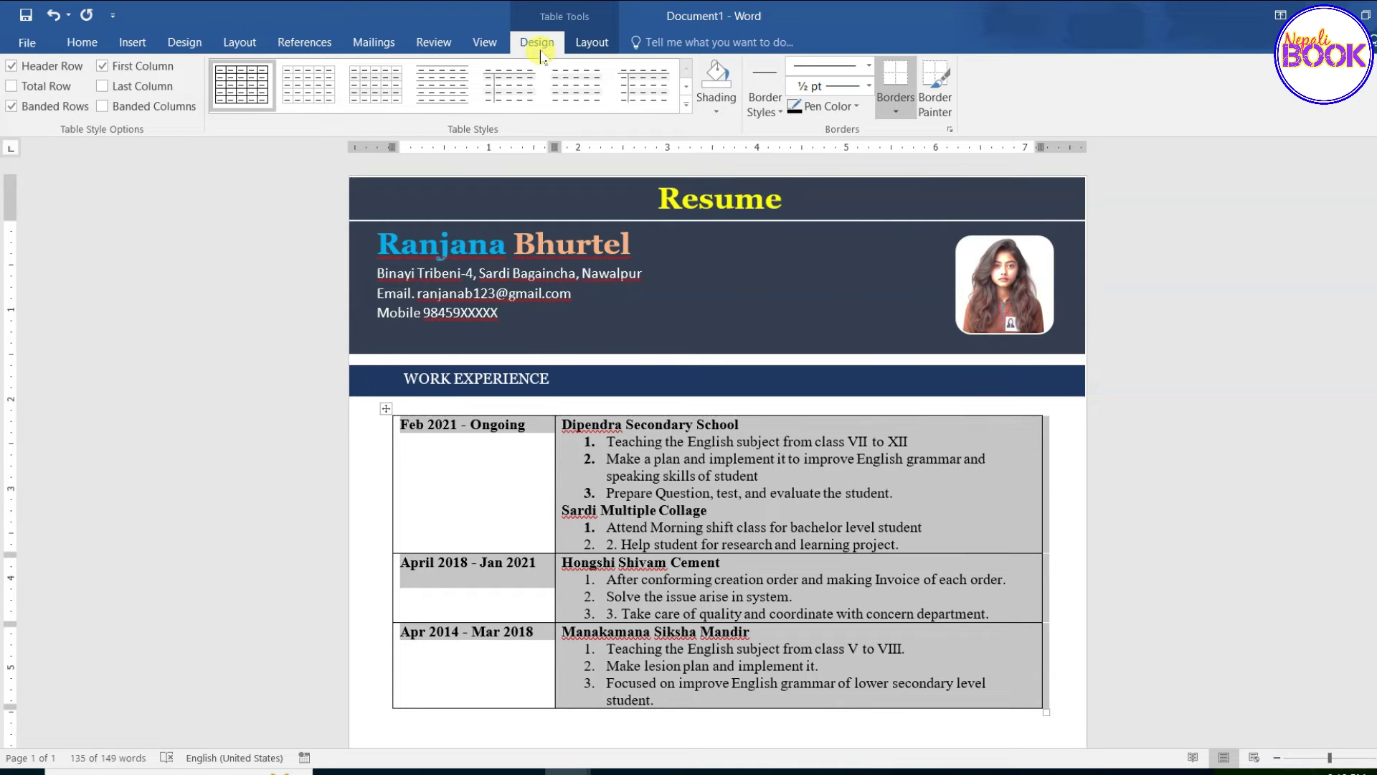
# Step: Apply a plain table style with only horizontal row dividers to the work experience table
pyautogui.click(687, 104)
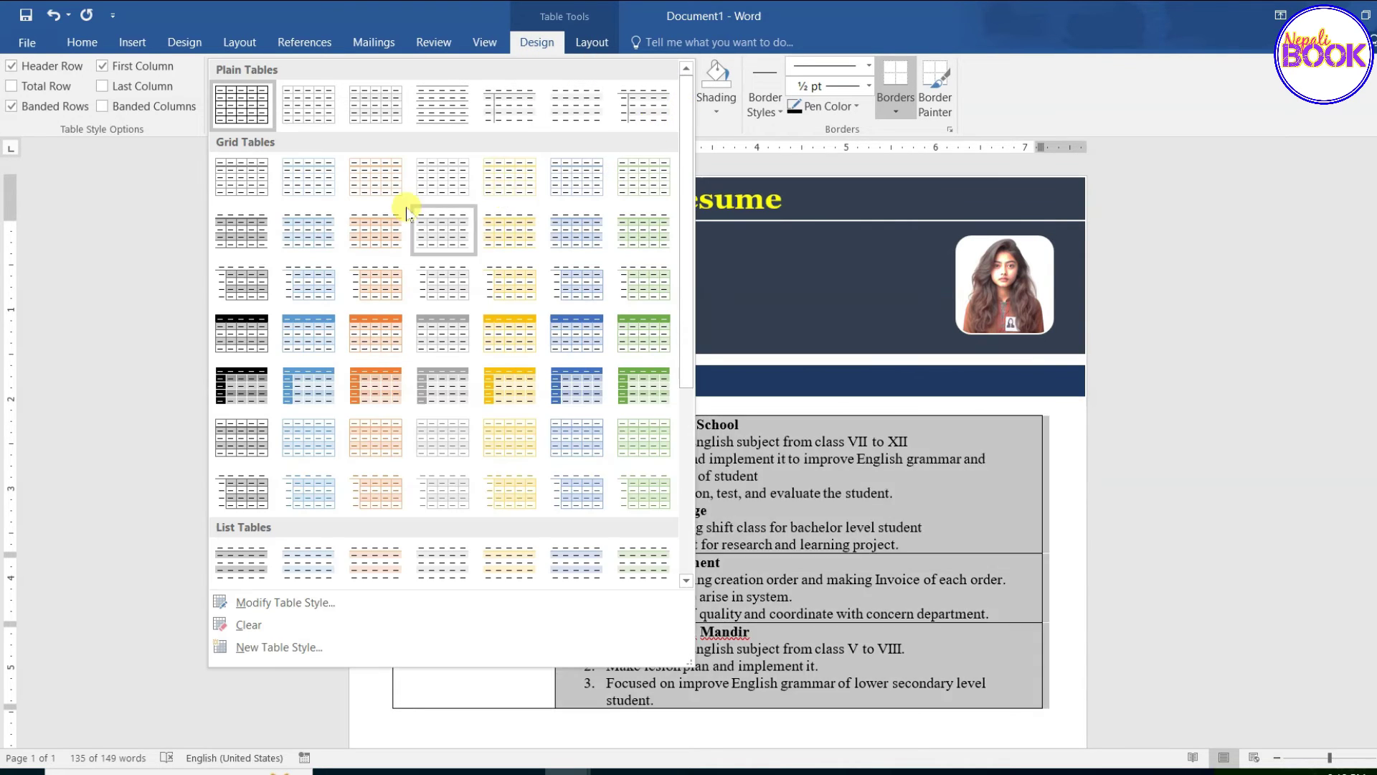
pyautogui.click(456, 117)
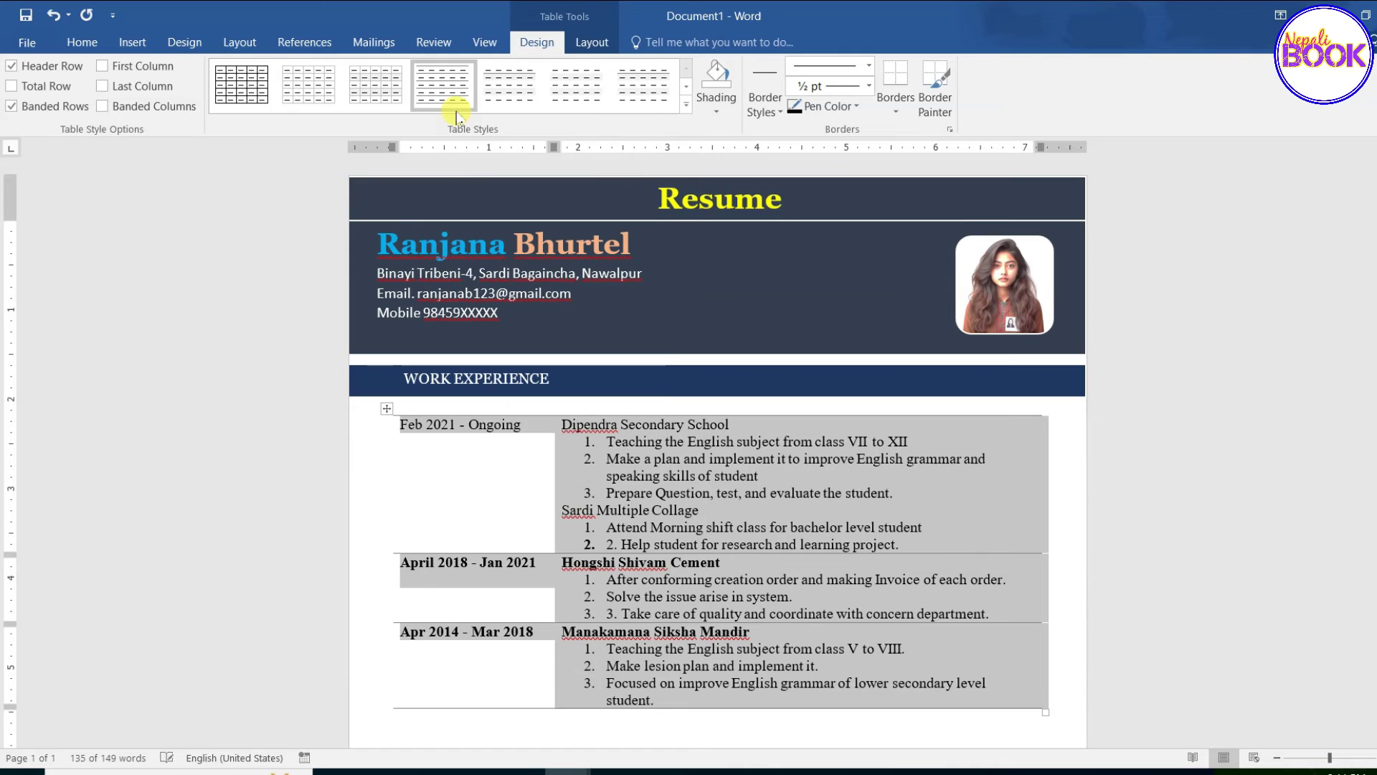
pyautogui.click(651, 510)
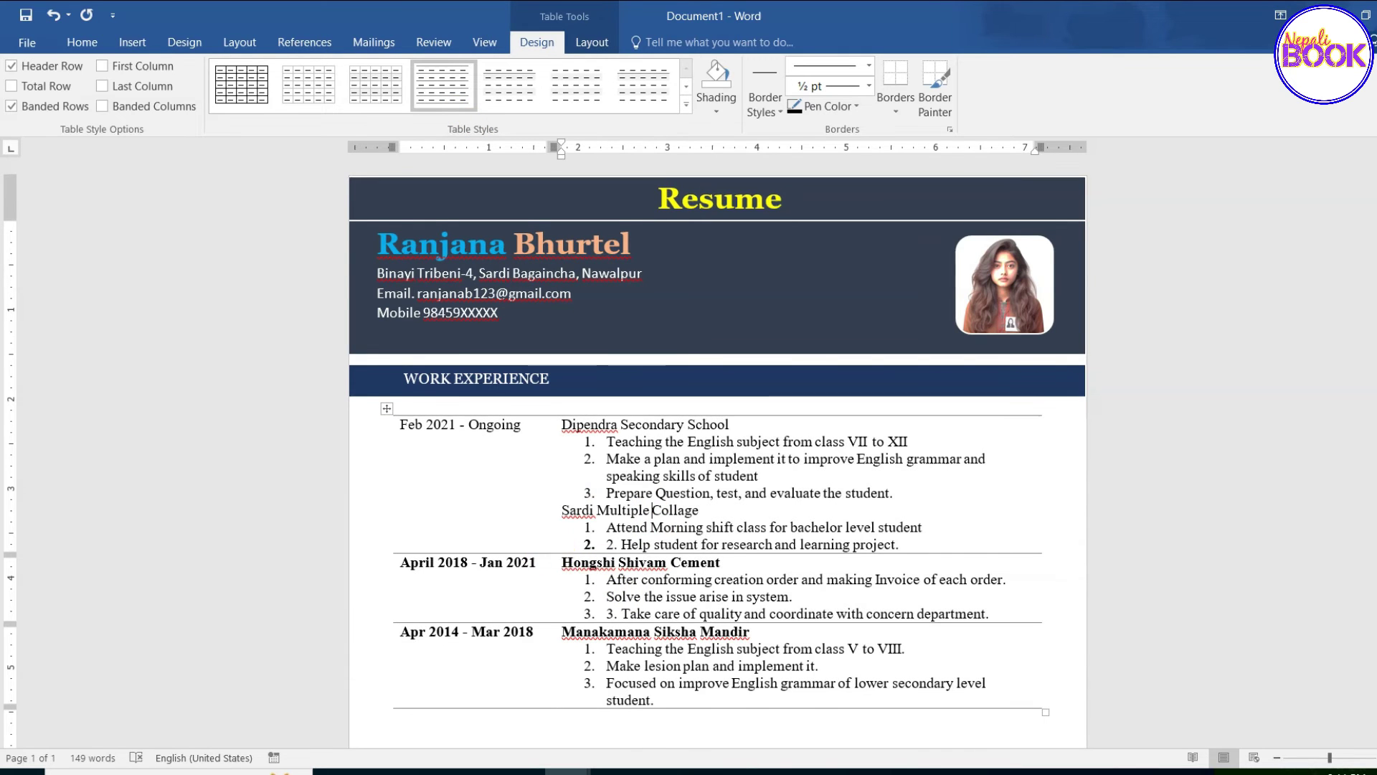
pyautogui.scroll(-1, 651, 510)
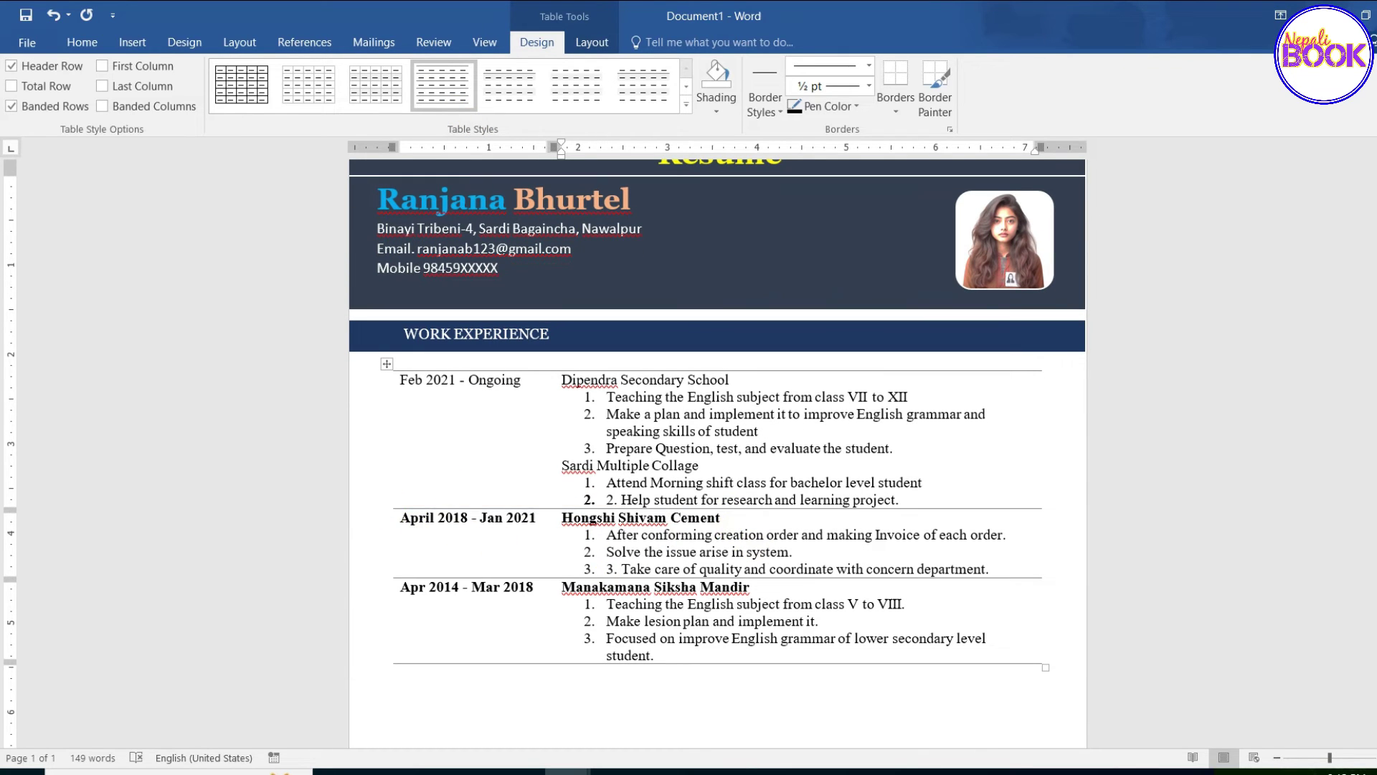
pyautogui.scroll(-2, 529, 438)
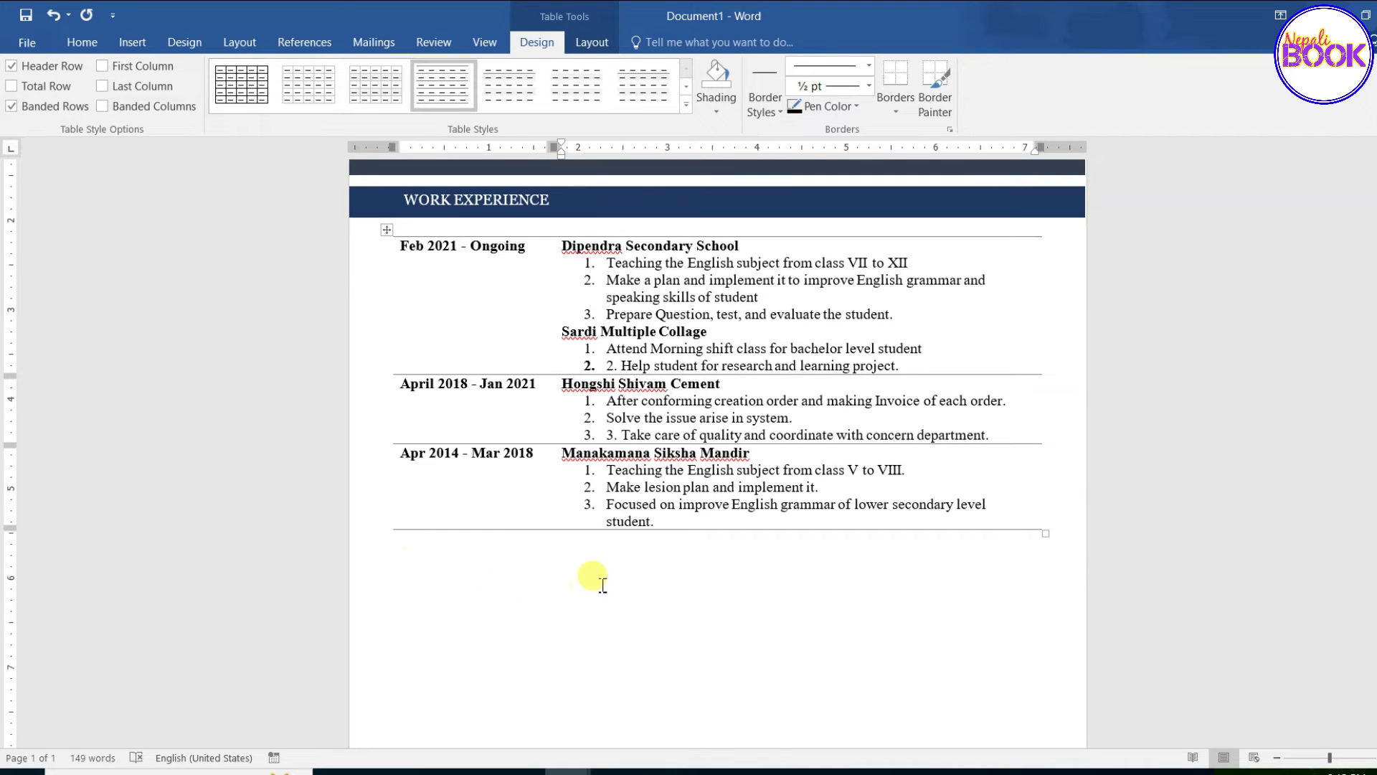
pyautogui.click(597, 189)
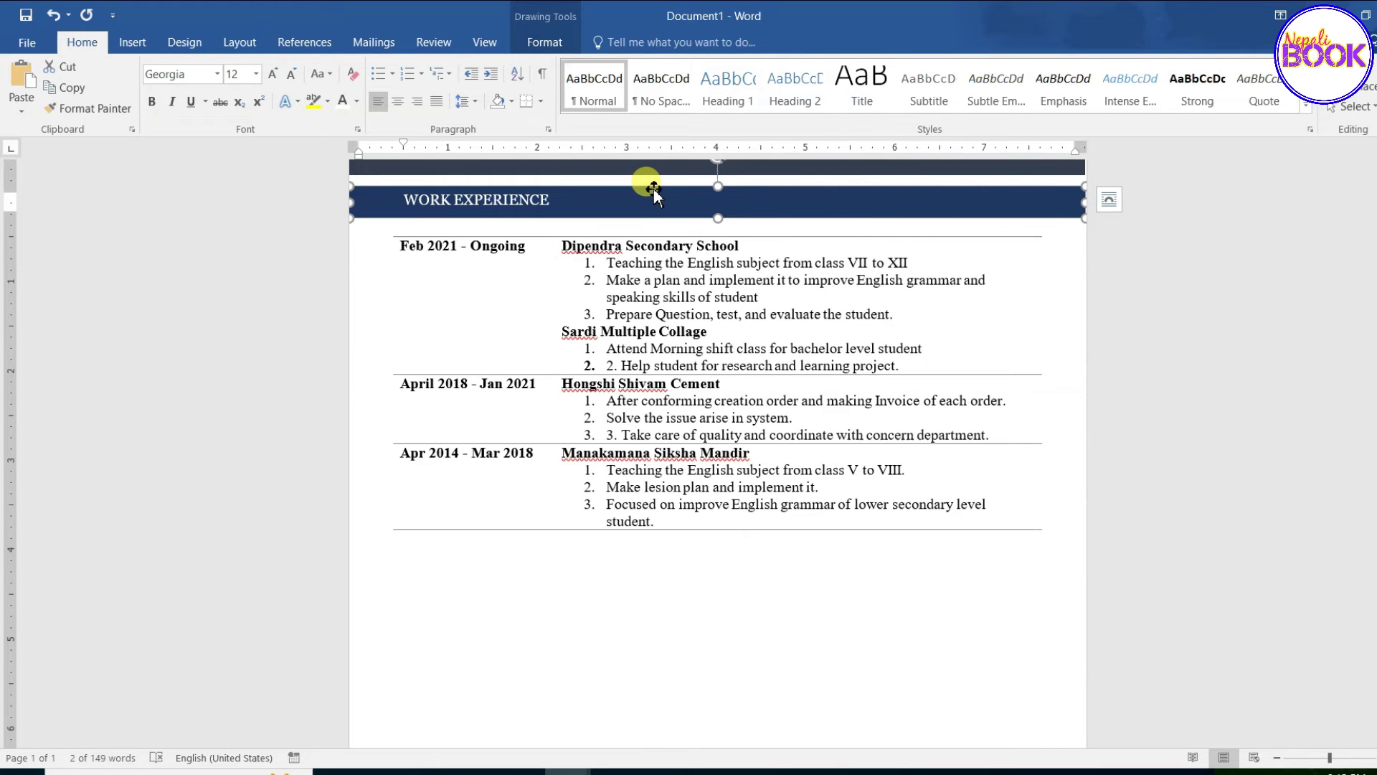
# Step: Copy the WORK EXPERIENCE bar below the table and retitle it EDUCATION AND QUALIFICATION
pyautogui.moveTo(655, 188); pyautogui.dragTo(661, 548)
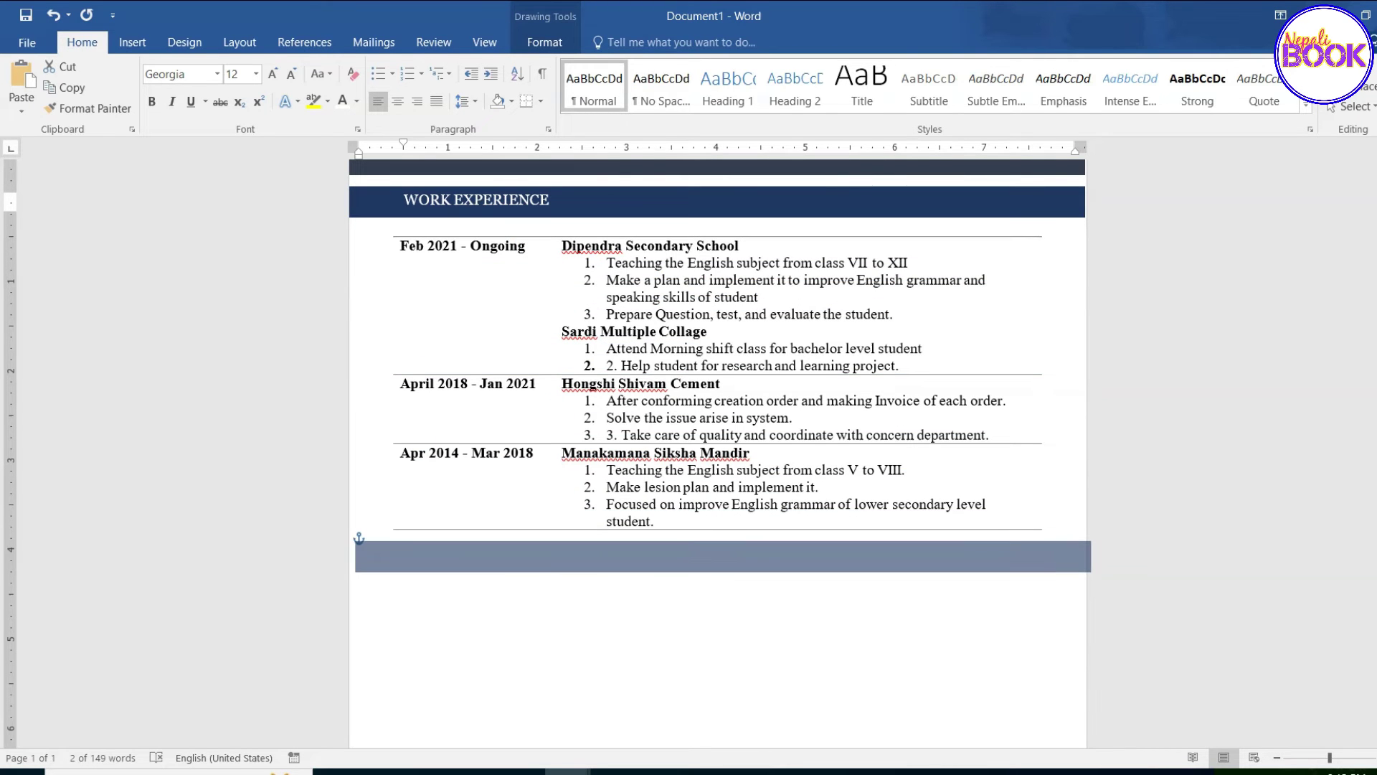
pyautogui.moveTo(661, 548); pyautogui.dragTo(655, 544)
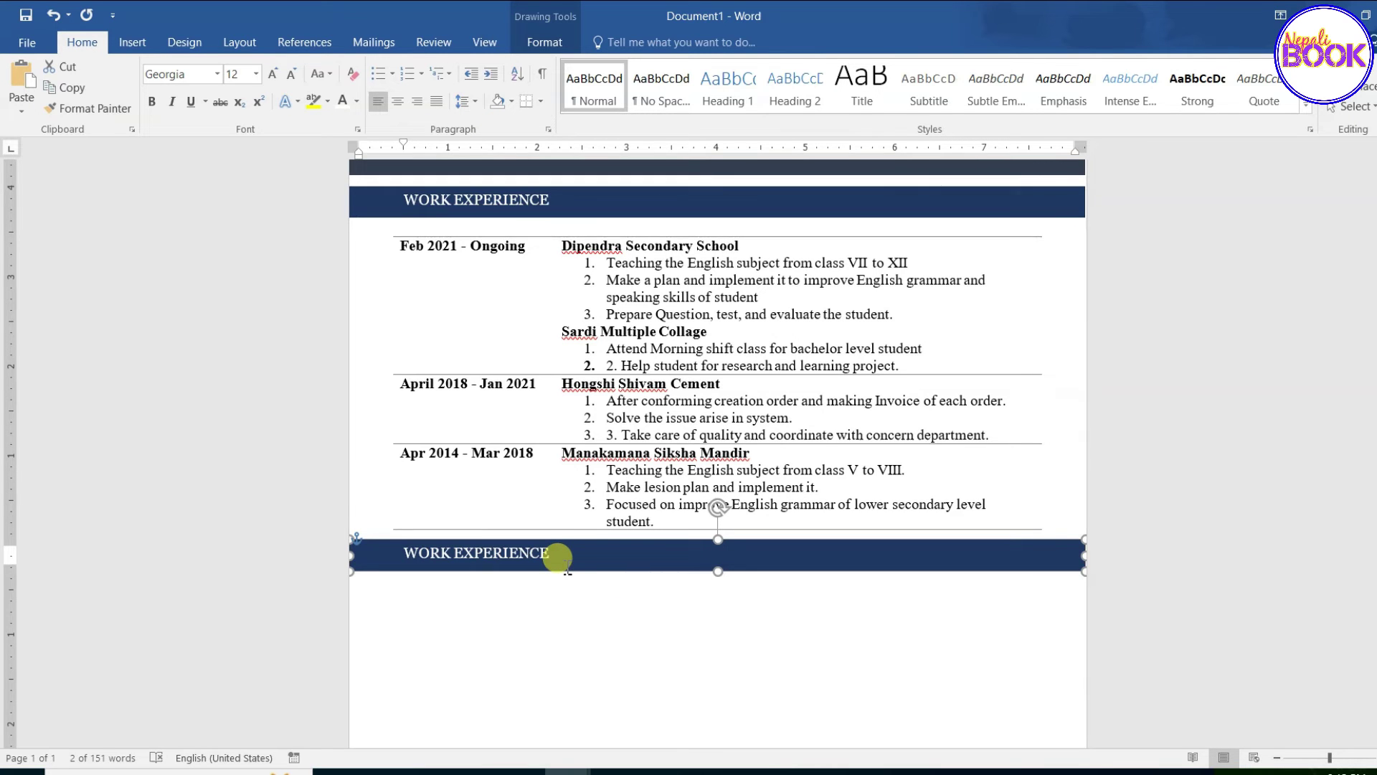
pyautogui.scroll(-2, 559, 557)
pyautogui.moveTo(558, 468)
pyautogui.mouseDown()
pyautogui.moveTo(420, 457)
pyautogui.moveTo(511, 470)
pyautogui.mouseUp()
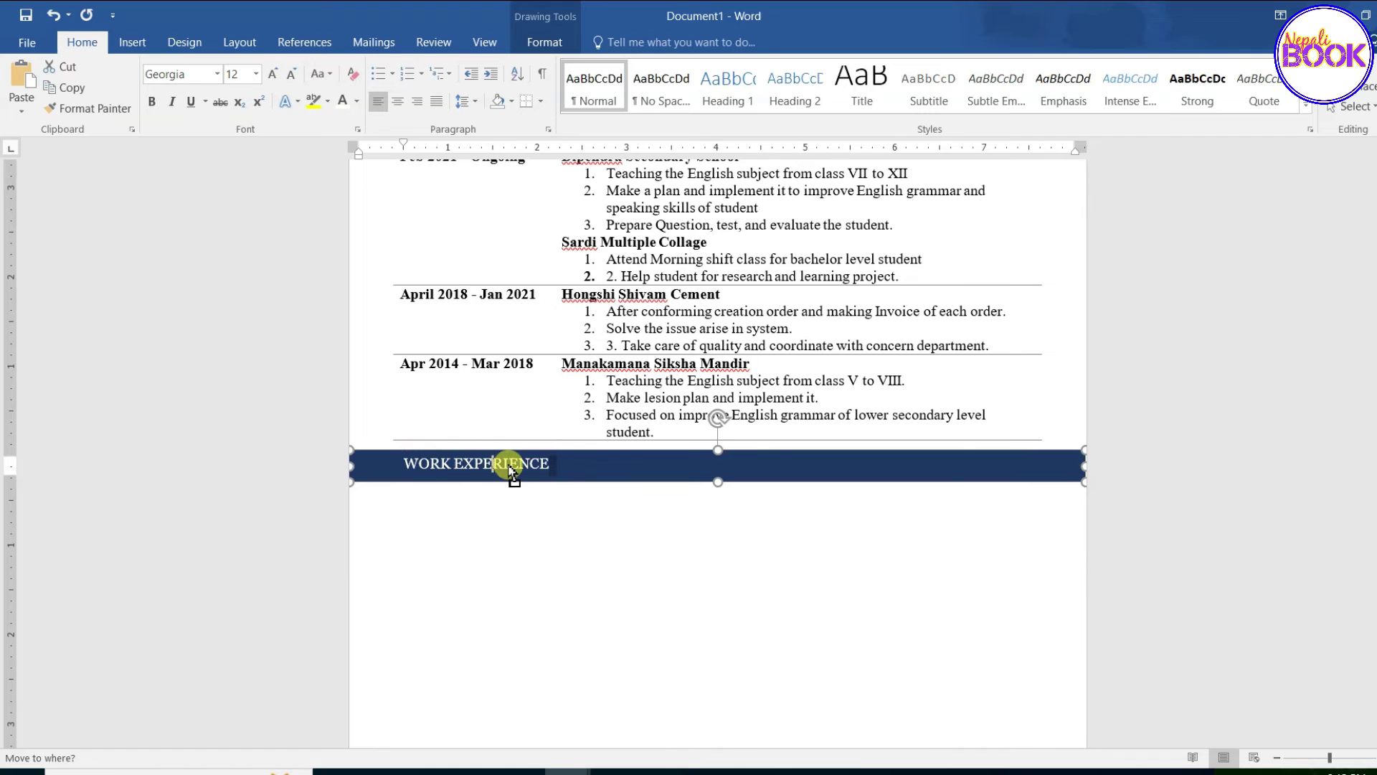
pyautogui.click(533, 474)
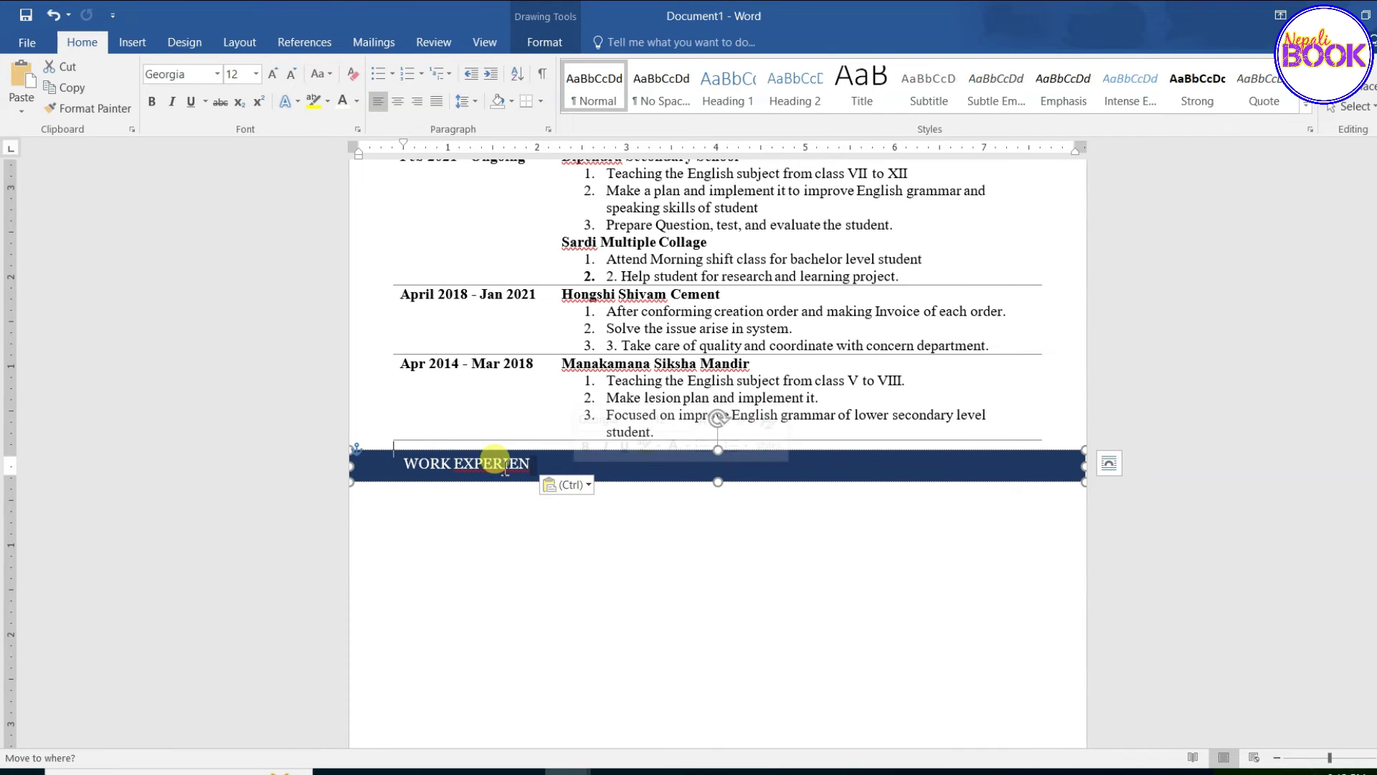
pyautogui.hotkey('ctrl', 'z')
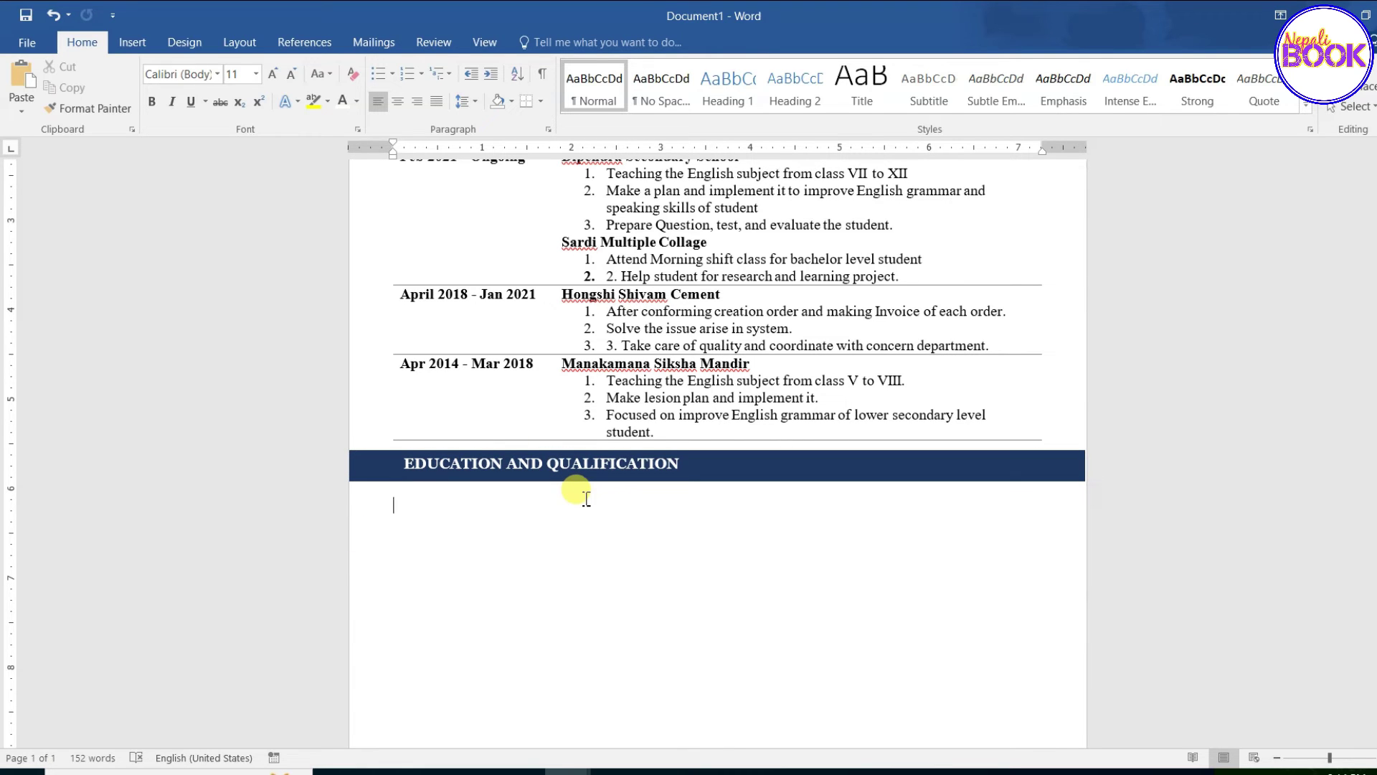
pyautogui.click(127, 44)
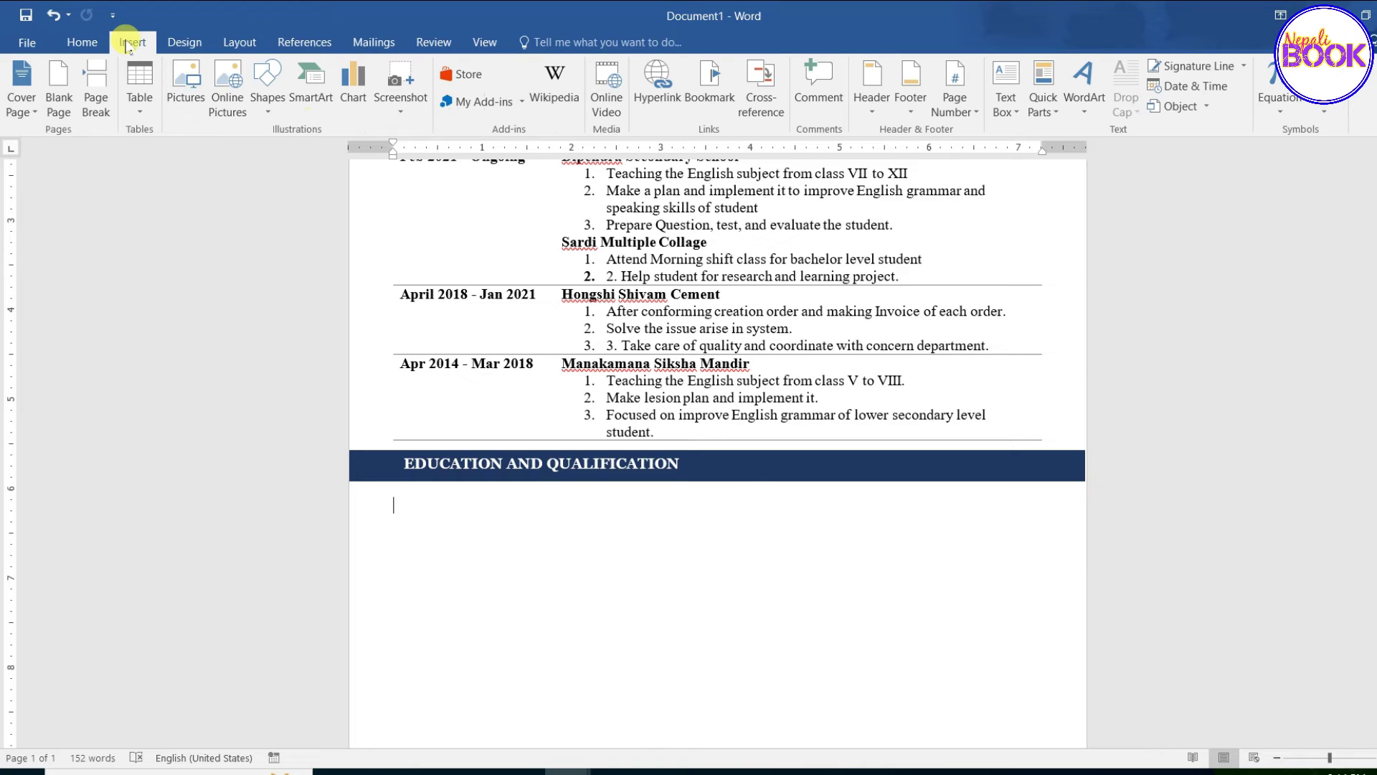
# Step: Insert a 7x2 table and paste headings S.N., Examination, Board, Subject, Passed Year, Percentage / GPA, Remarks
pyautogui.click(143, 109)
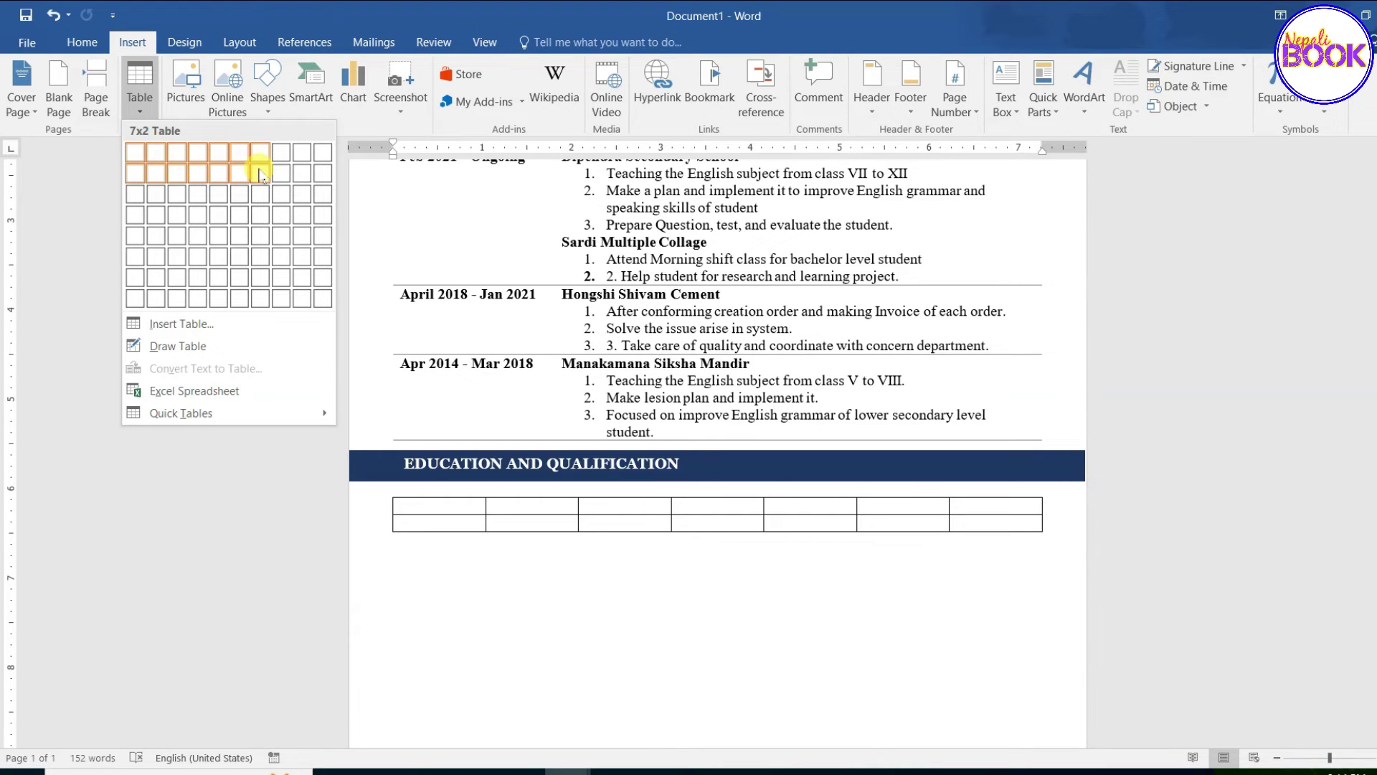
pyautogui.click(260, 174)
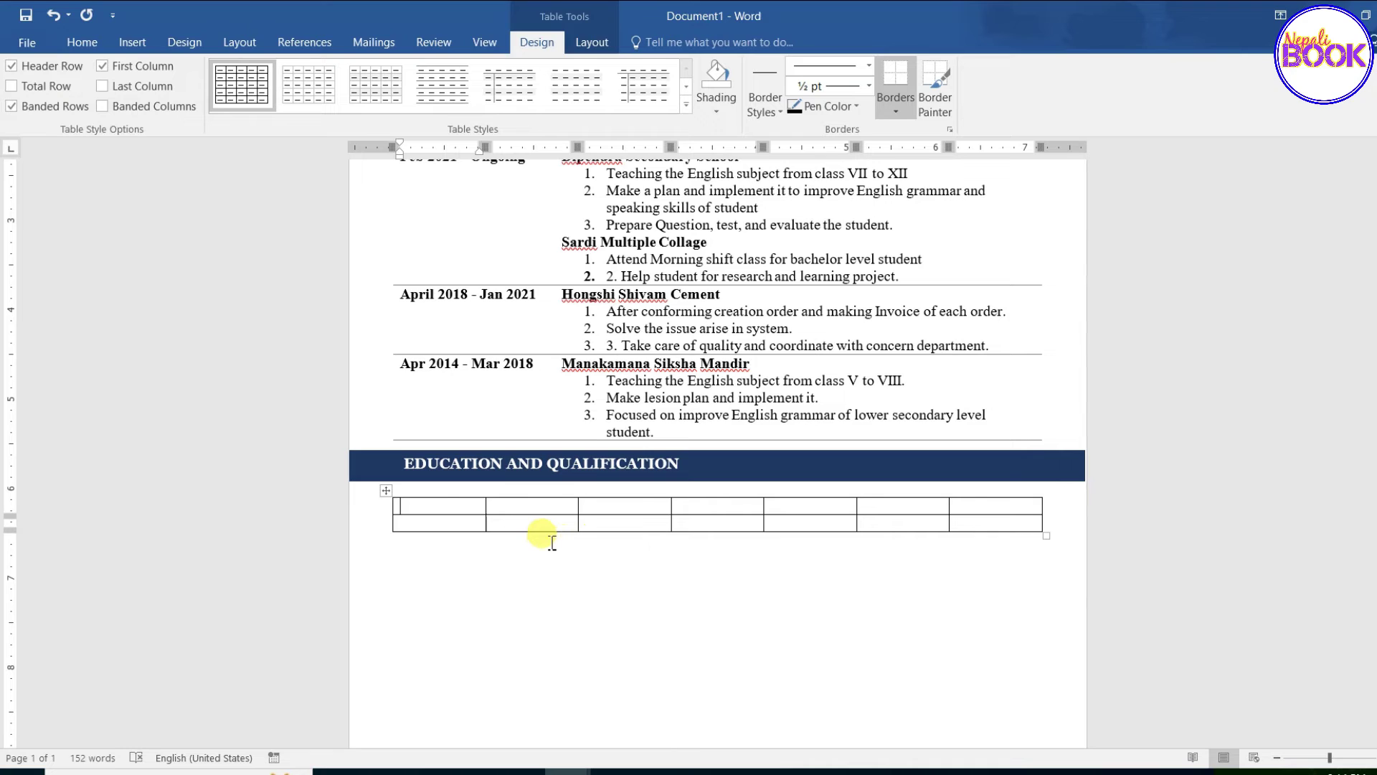
pyautogui.write('S.N.\tExamination\tBoard\tSubject\tPassed Year\tPercentage / GPA\tRemarks')
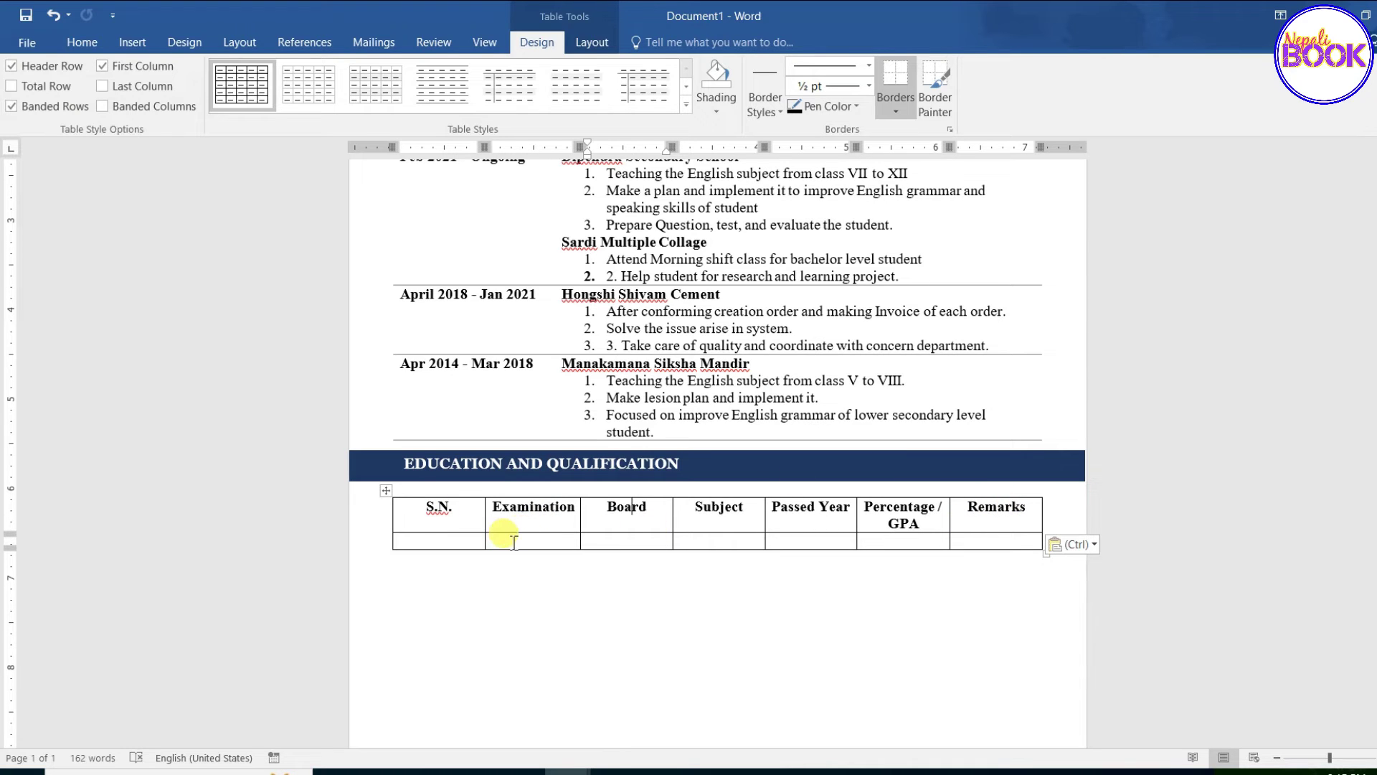
# Step: Narrow the S.N. and Examination columns and widen the Board, Subject and Passed Year columns
pyautogui.moveTo(485, 515); pyautogui.dragTo(437, 515)
pyautogui.moveTo(580, 515); pyautogui.dragTo(555, 515)
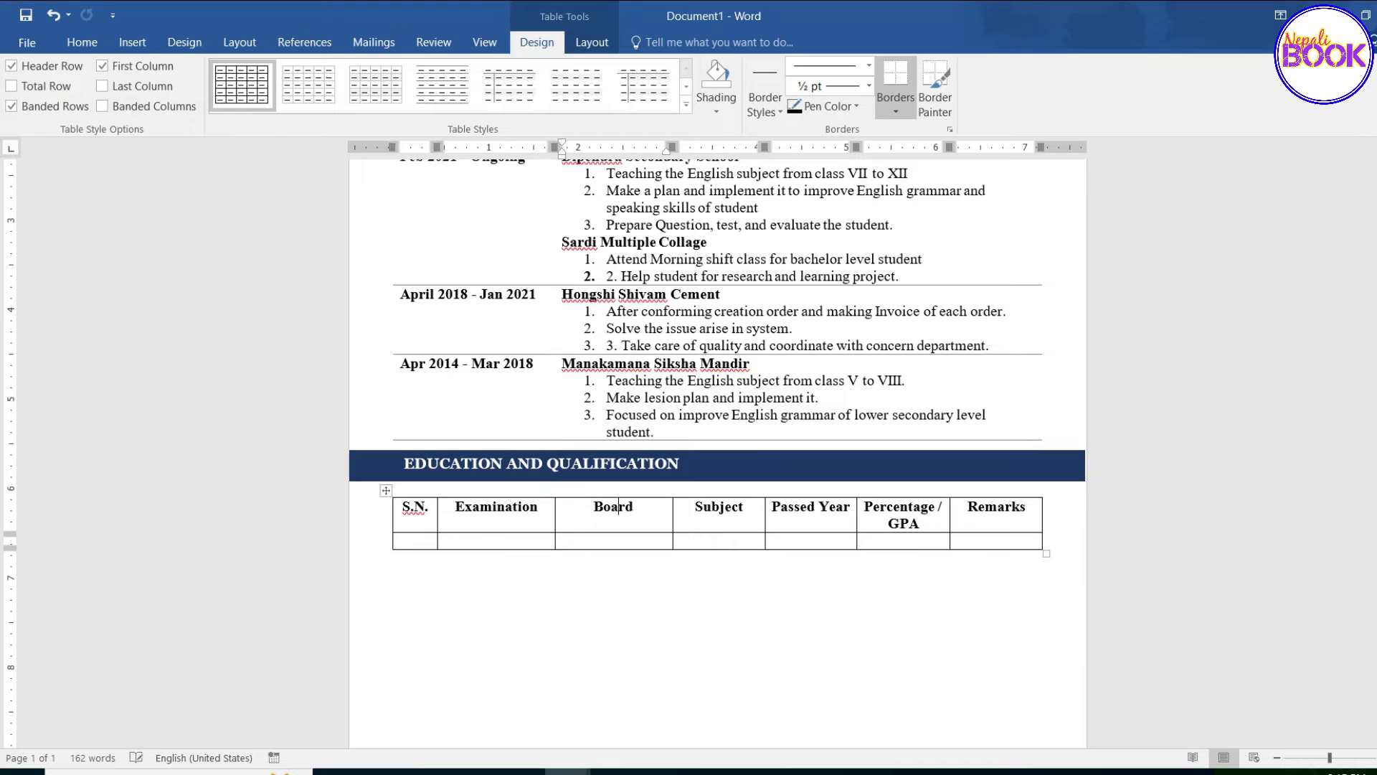
pyautogui.moveTo(673, 515); pyautogui.dragTo(701, 515)
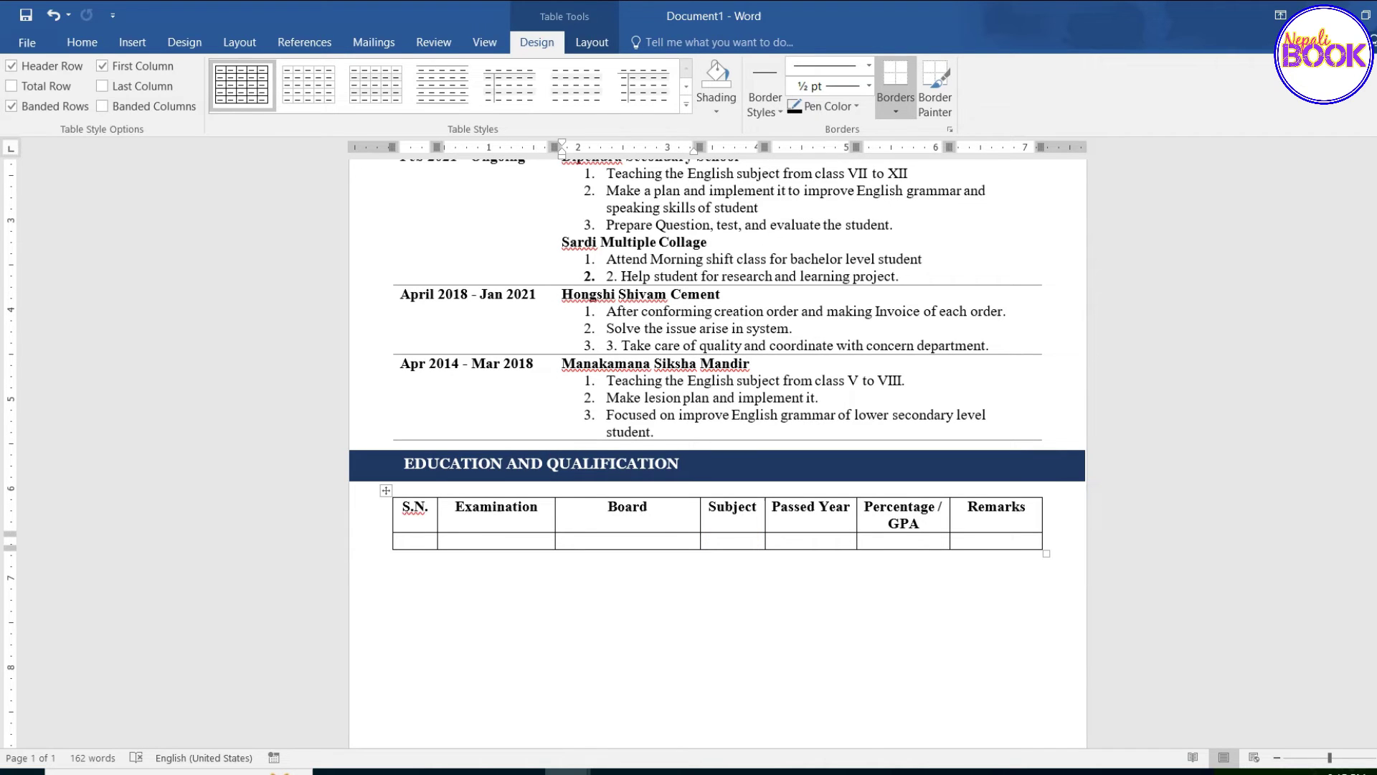
pyautogui.moveTo(765, 515); pyautogui.dragTo(790, 515)
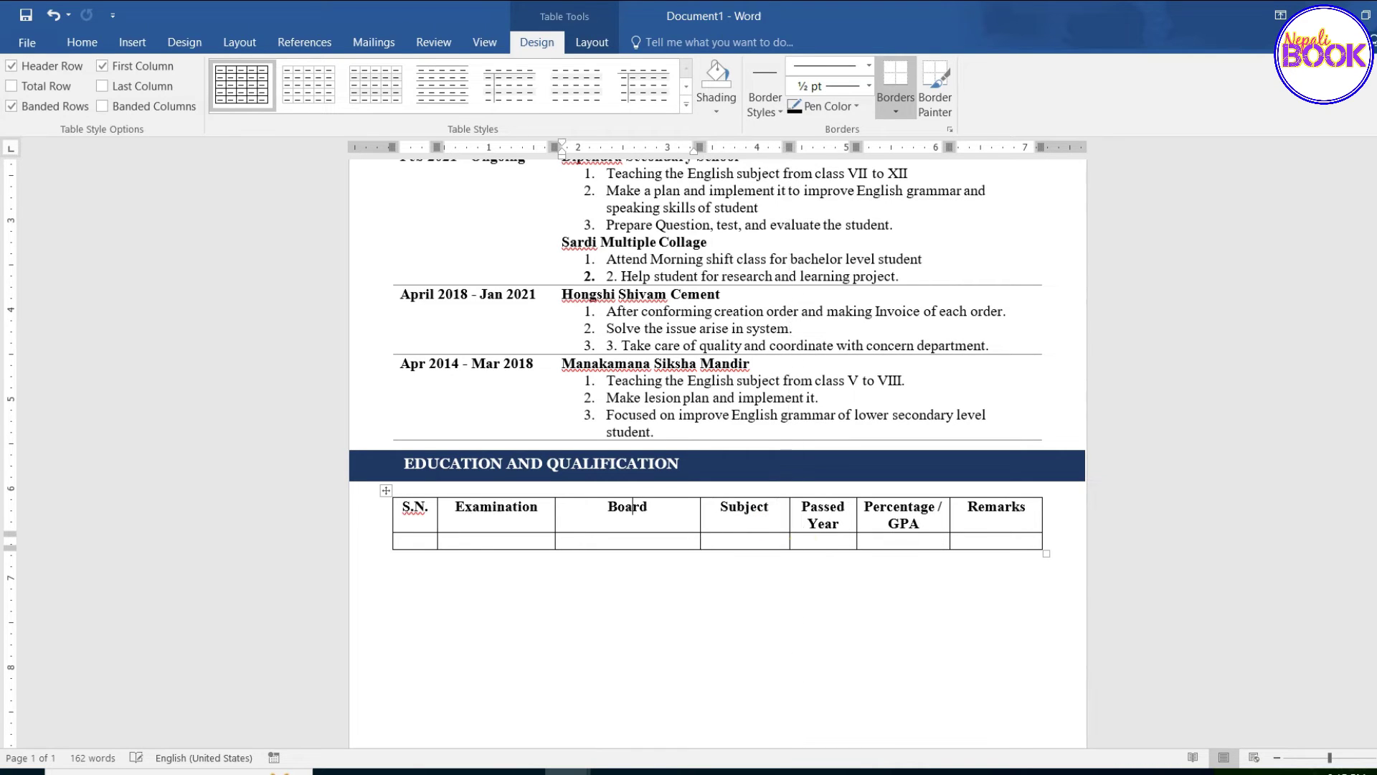
pyautogui.moveTo(857, 515); pyautogui.dragTo(868, 515)
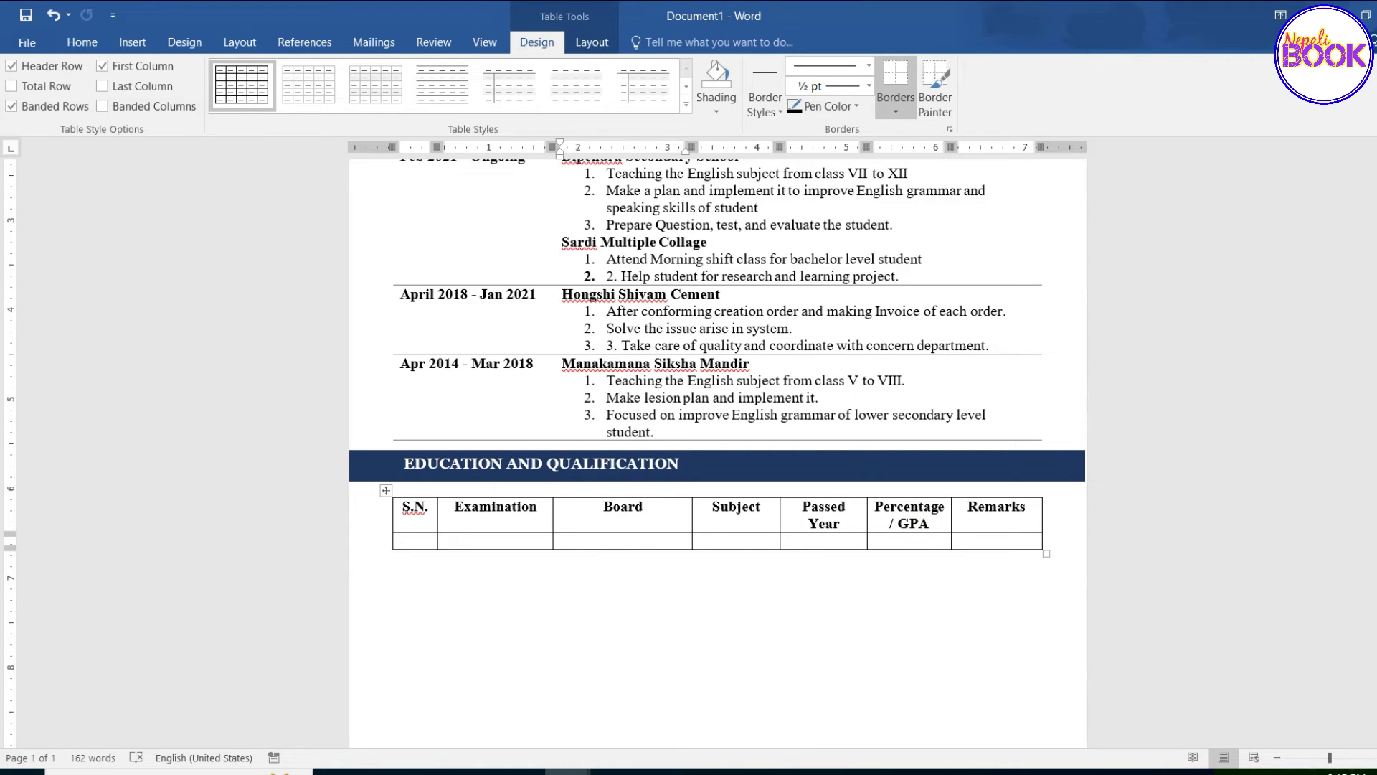
pyautogui.click(407, 542)
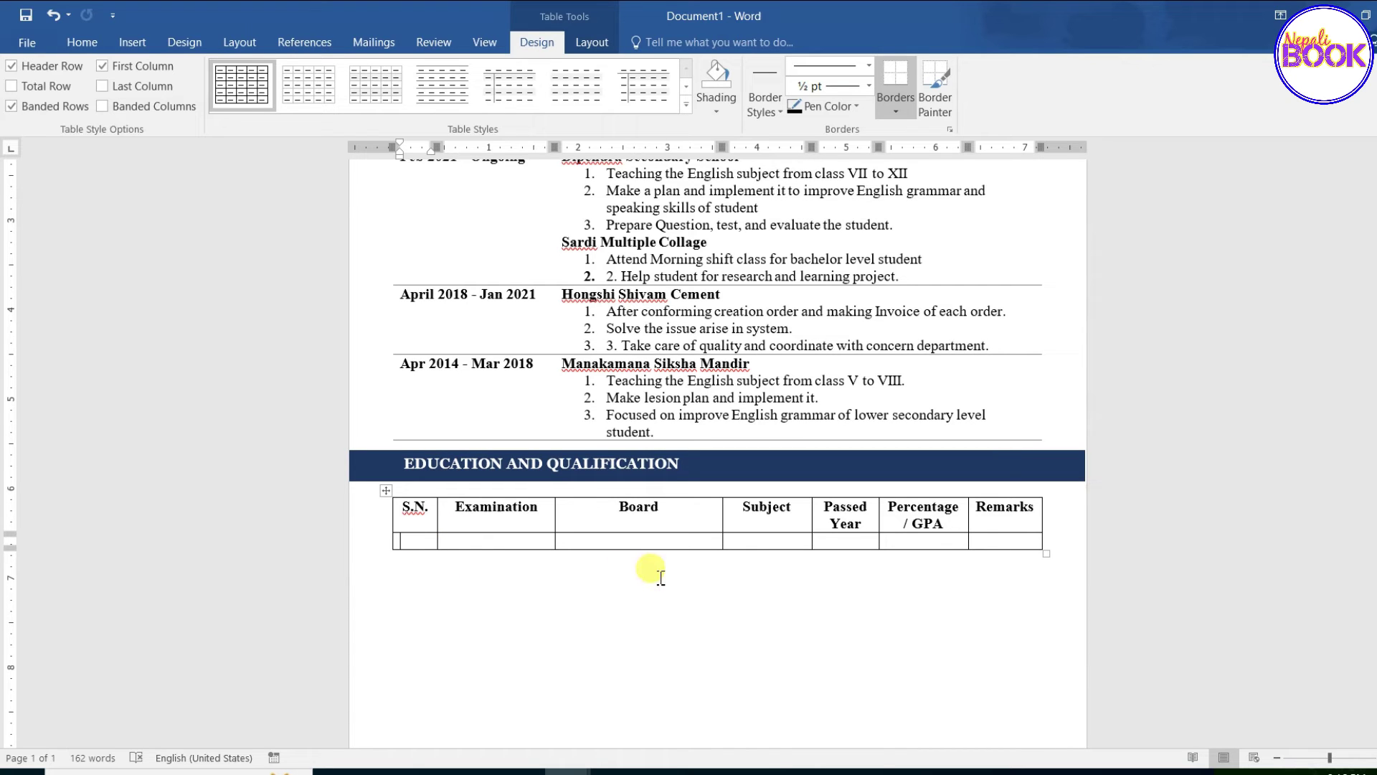
# Step: Complete the education rows: SLC (2005 AD, 68%), Proficiency Certificate (2008 AD, 65%), Bachelor Degree (2011 AD, 70%), leaving the table style unchanged
pyautogui.press('Tab')
pyautogui.press('Tab')
pyautogui.press('Tab')
pyautogui.press('Tab')
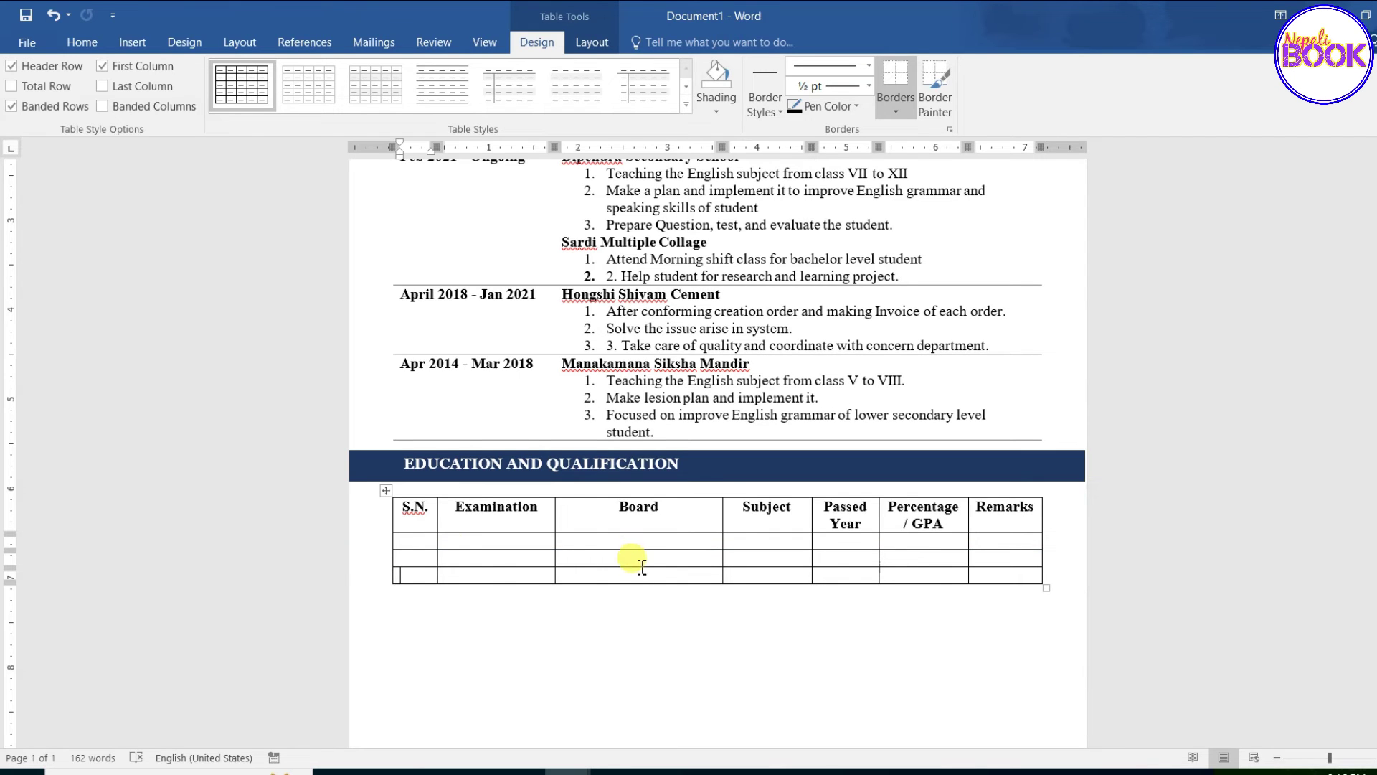
pyautogui.click(941, 543)
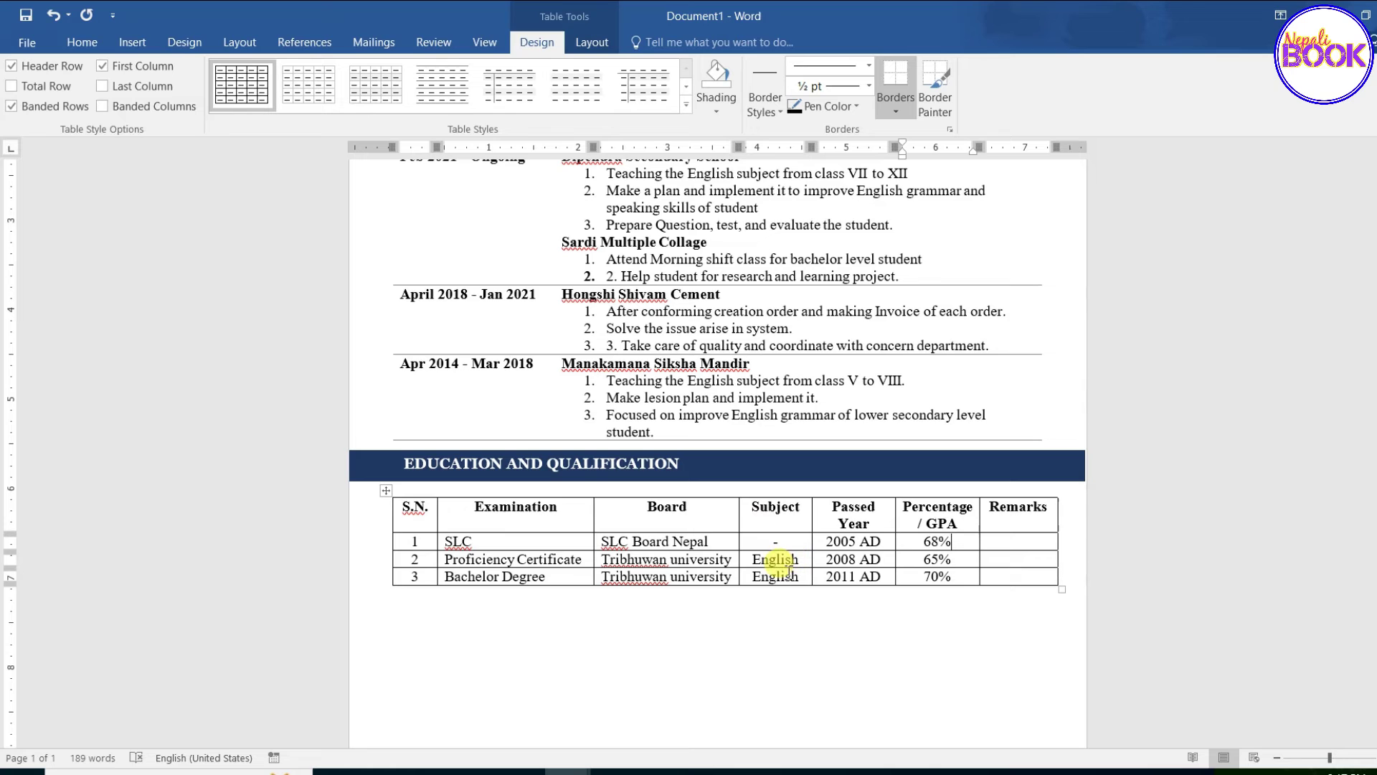
pyautogui.click(386, 490)
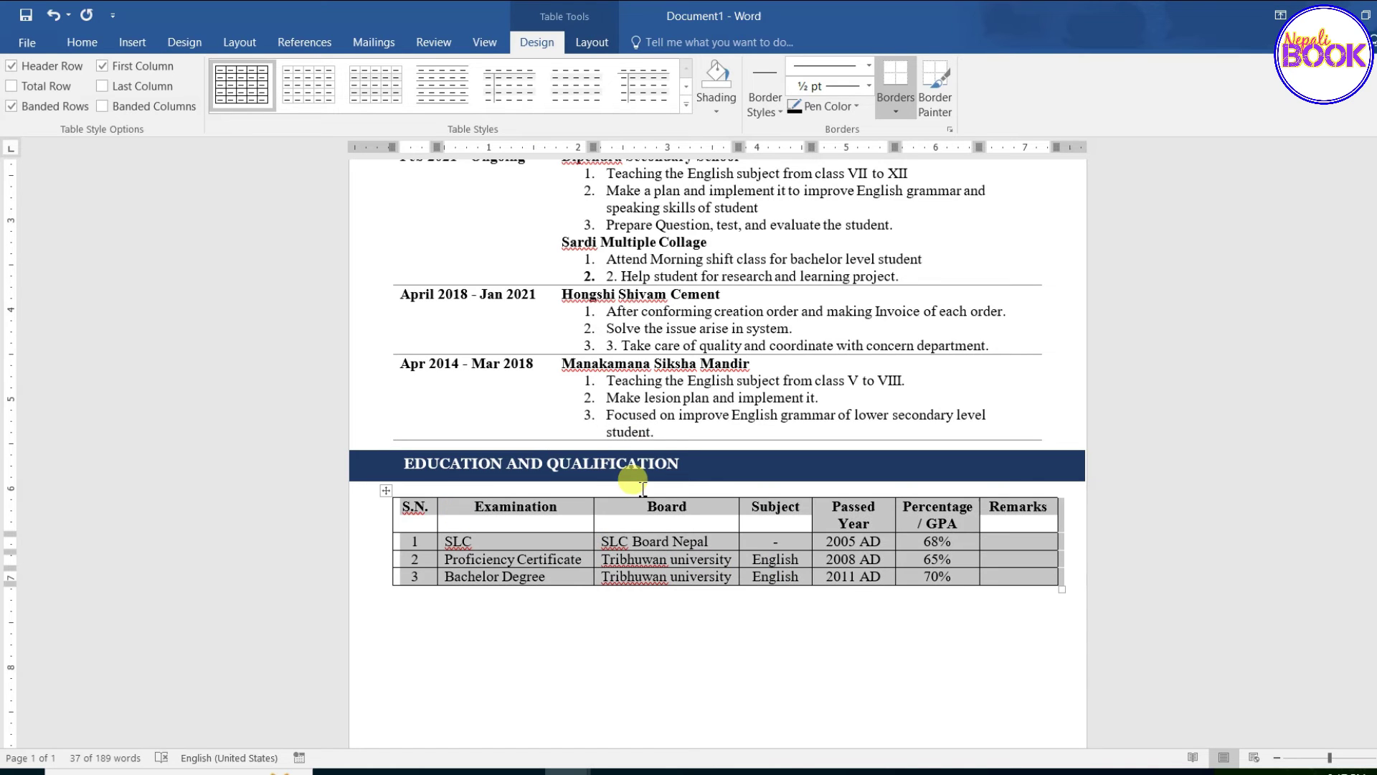
pyautogui.click(685, 106)
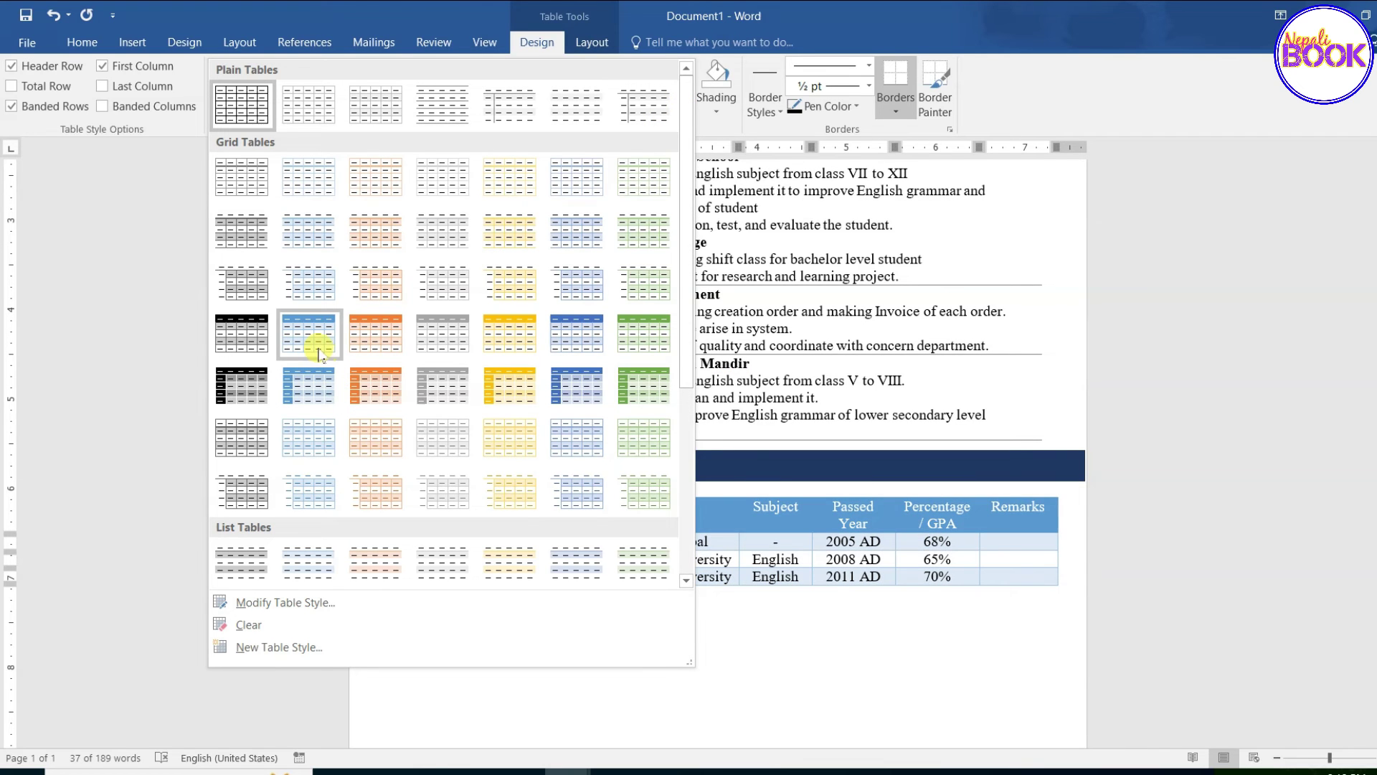
pyautogui.press('Escape')
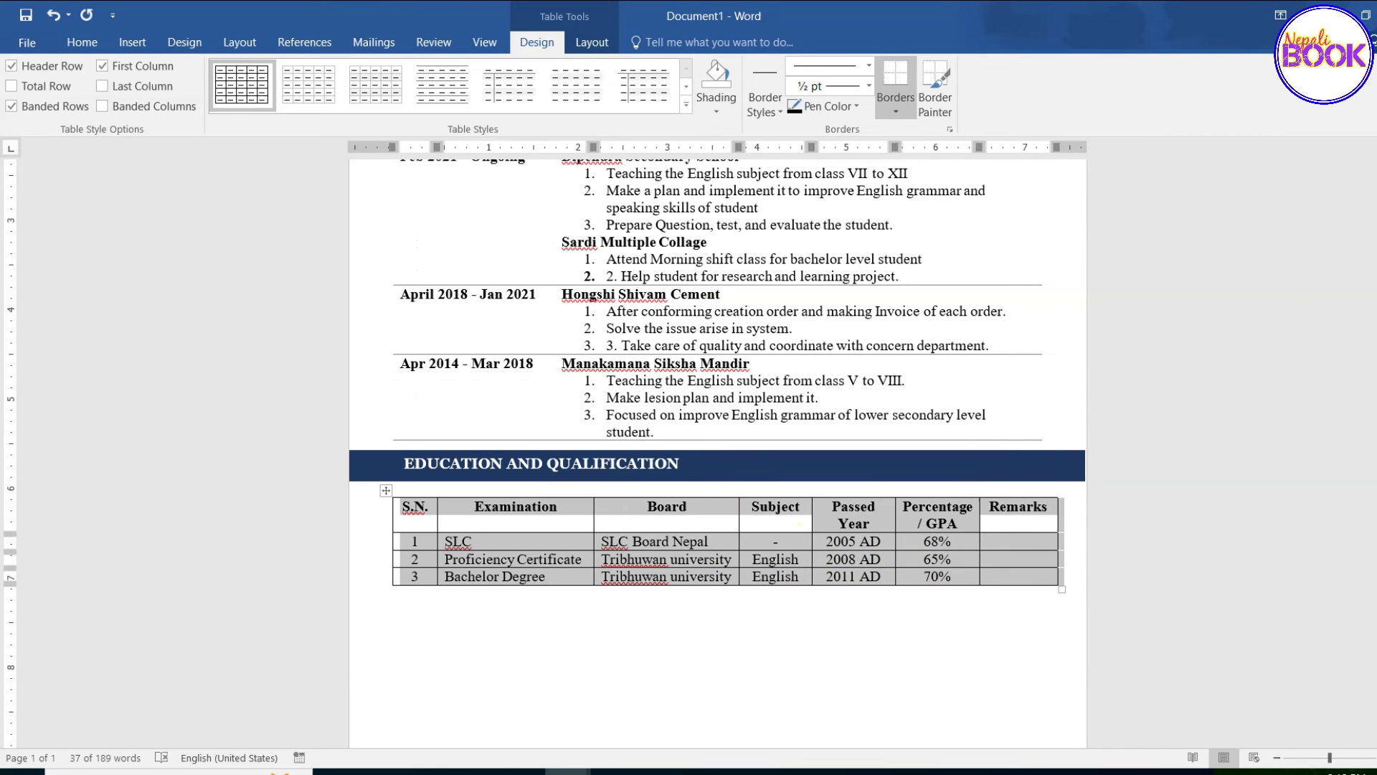
pyautogui.click(778, 542)
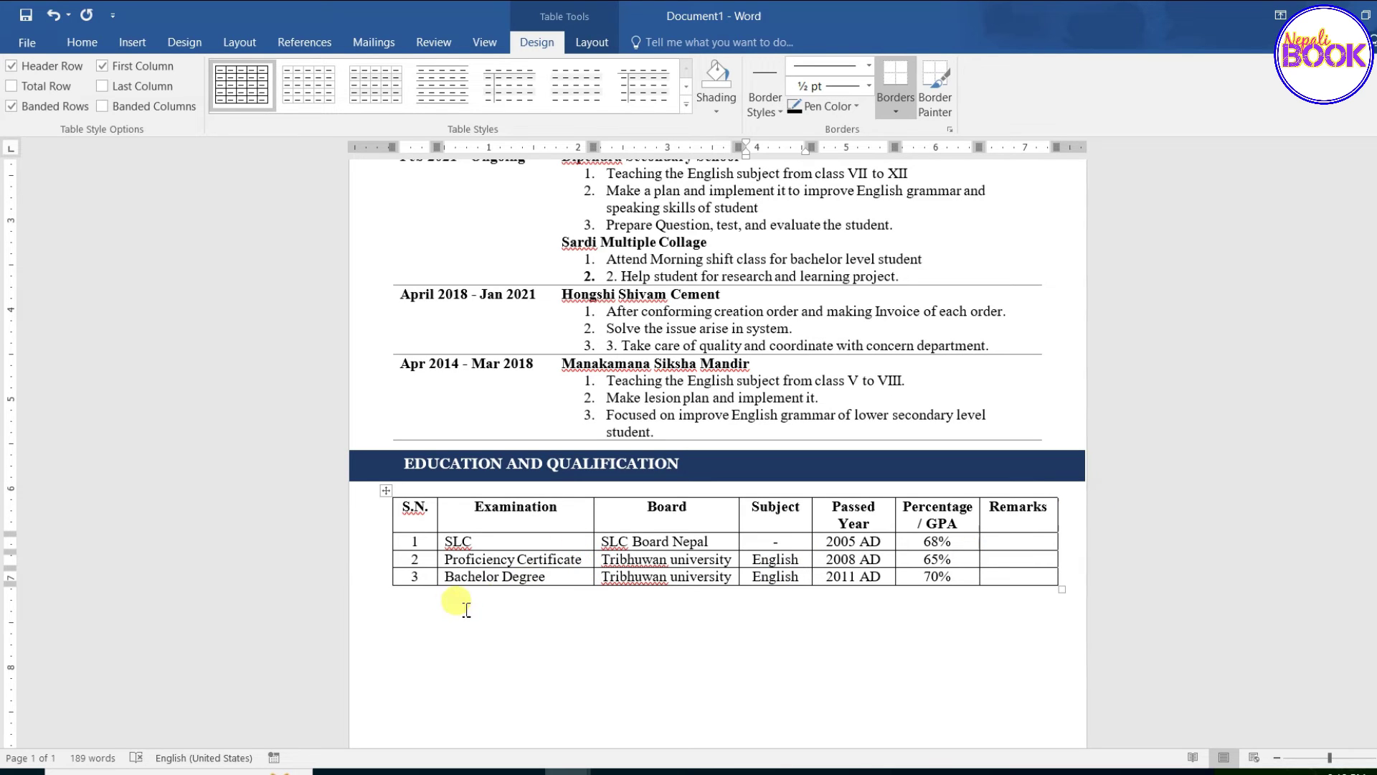
pyautogui.scroll(-1, 542, 658)
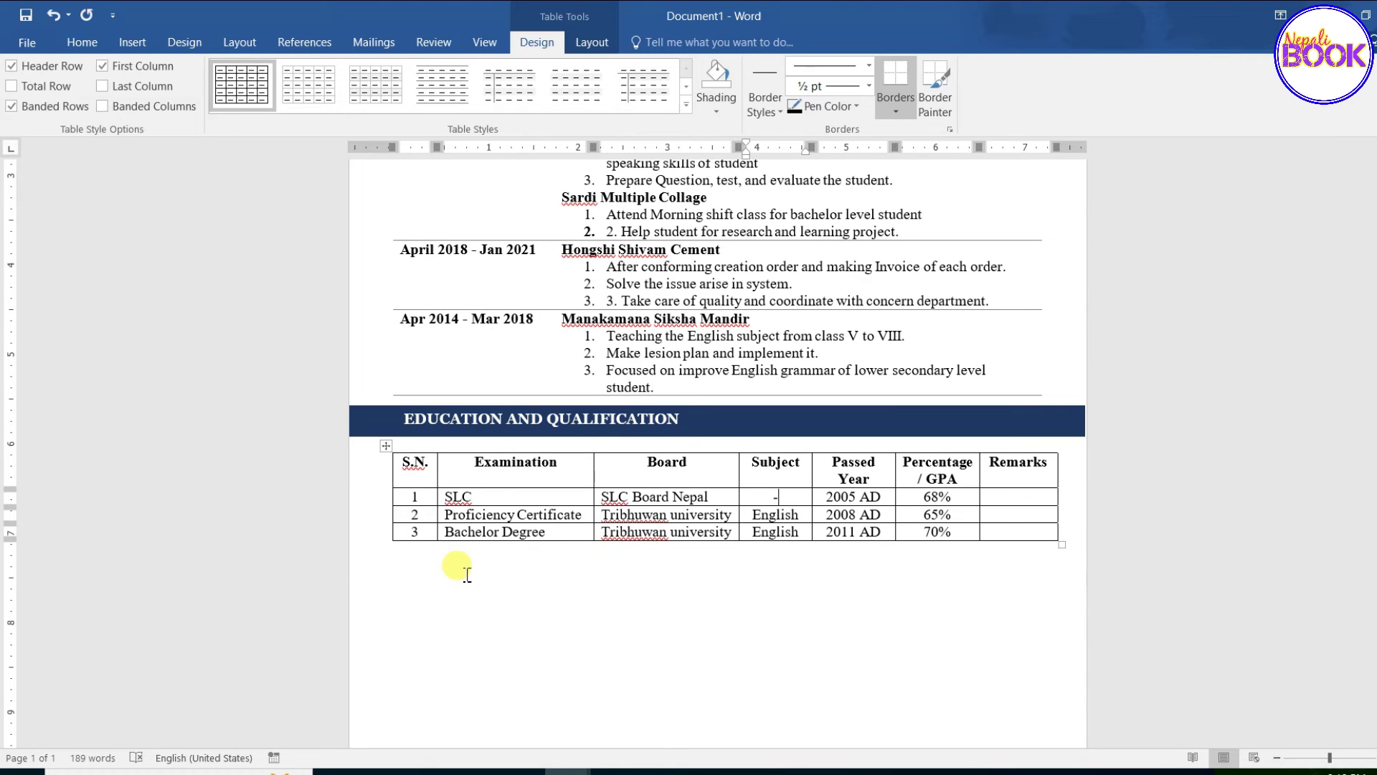
pyautogui.click(504, 408)
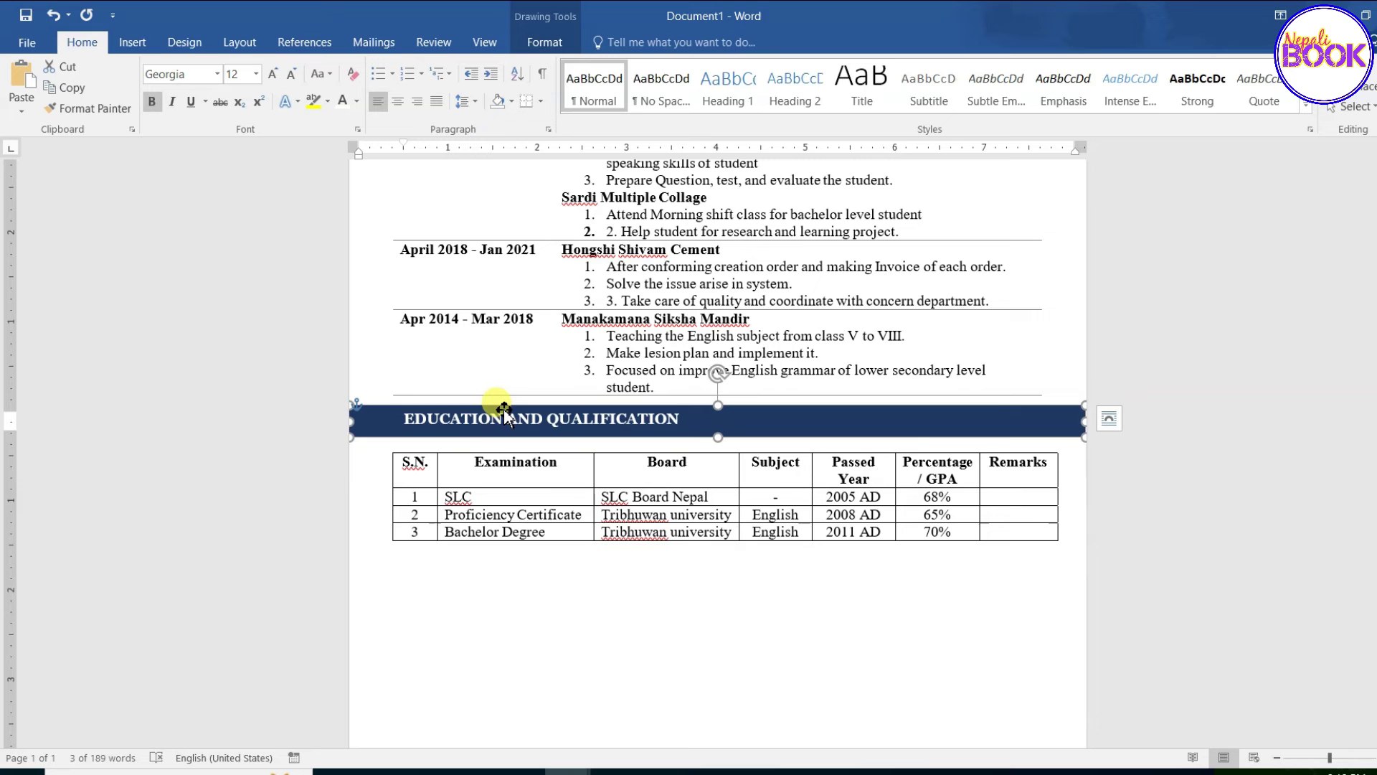
# Step: Copy the EDUCATION AND QUALIFICATION bar below the education table and place the caret in its title
pyautogui.moveTo(503, 408)
pyautogui.mouseDown()
pyautogui.moveTo(503, 565)
pyautogui.moveTo(502, 551)
pyautogui.mouseUp()
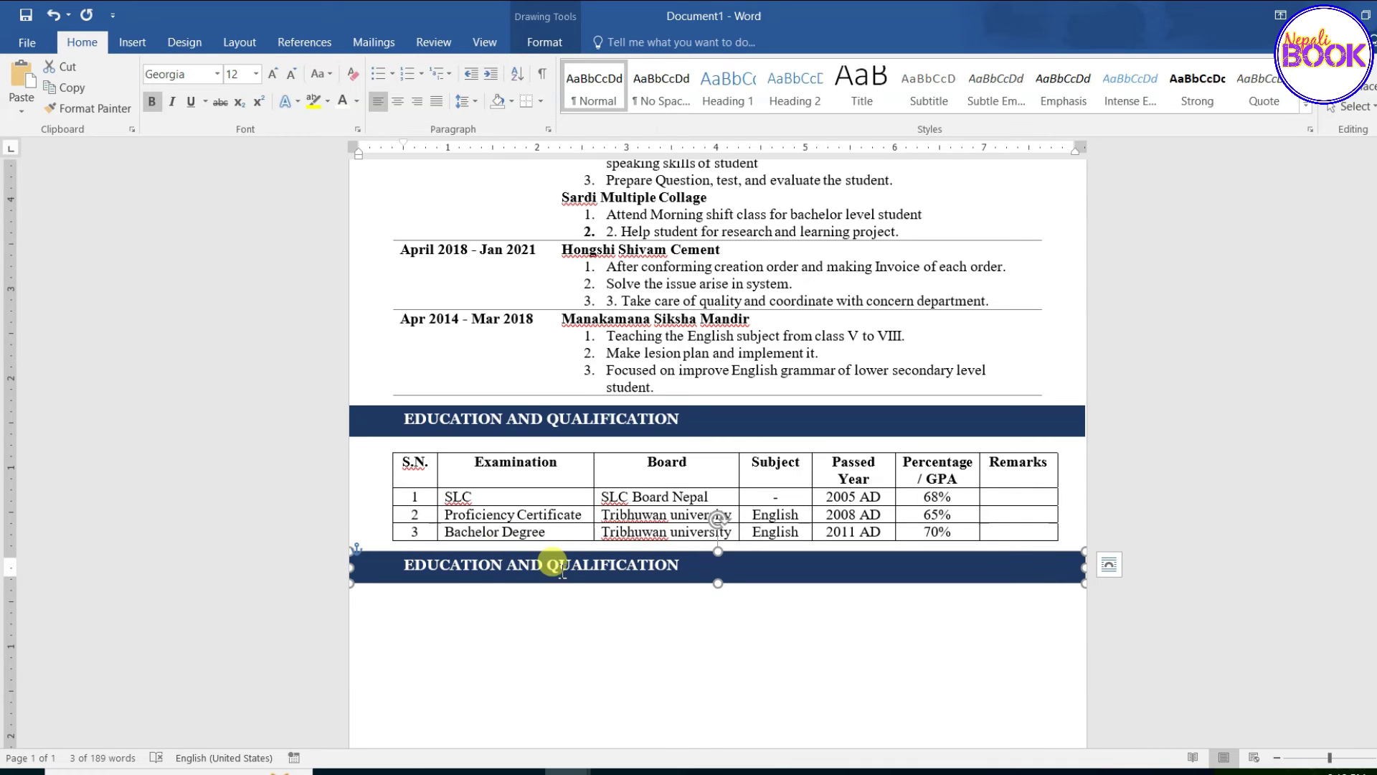
pyautogui.click(511, 566)
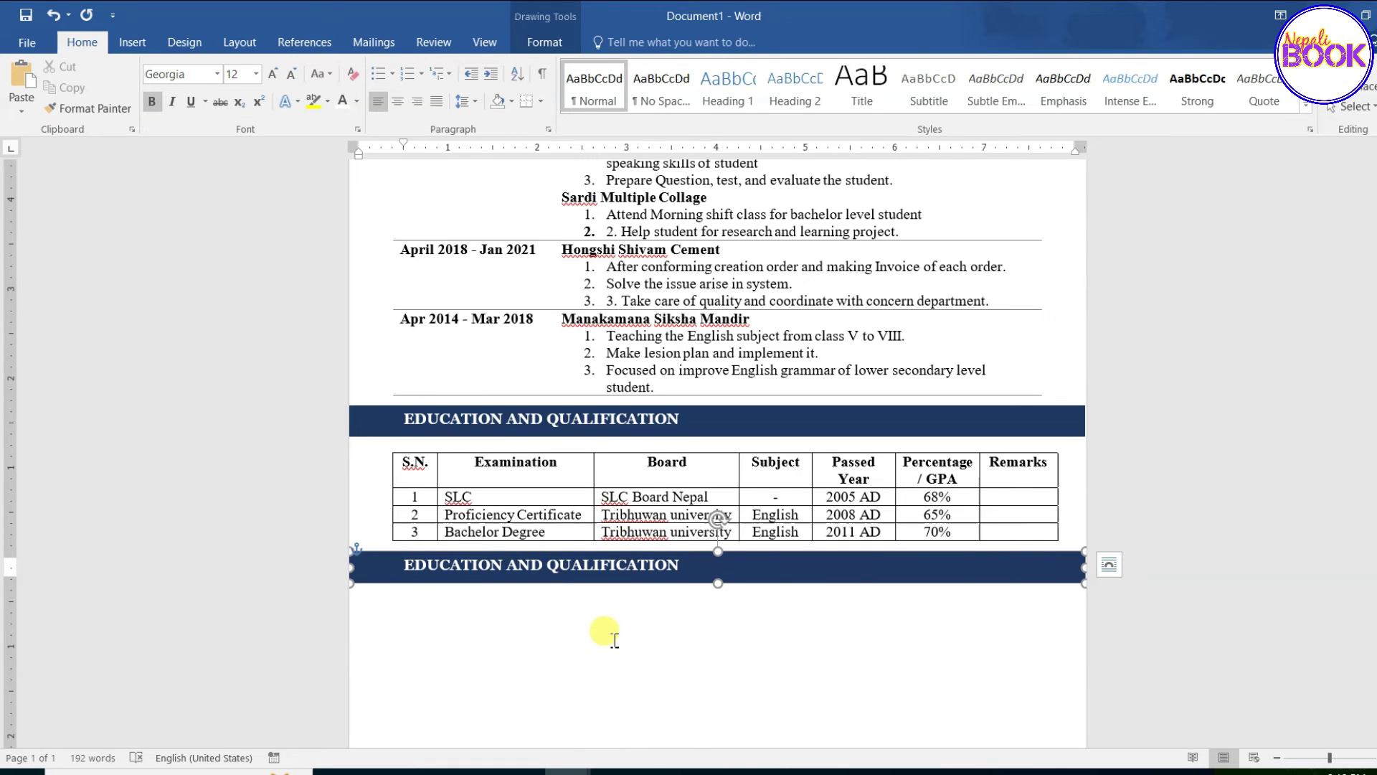
pyautogui.click(506, 565)
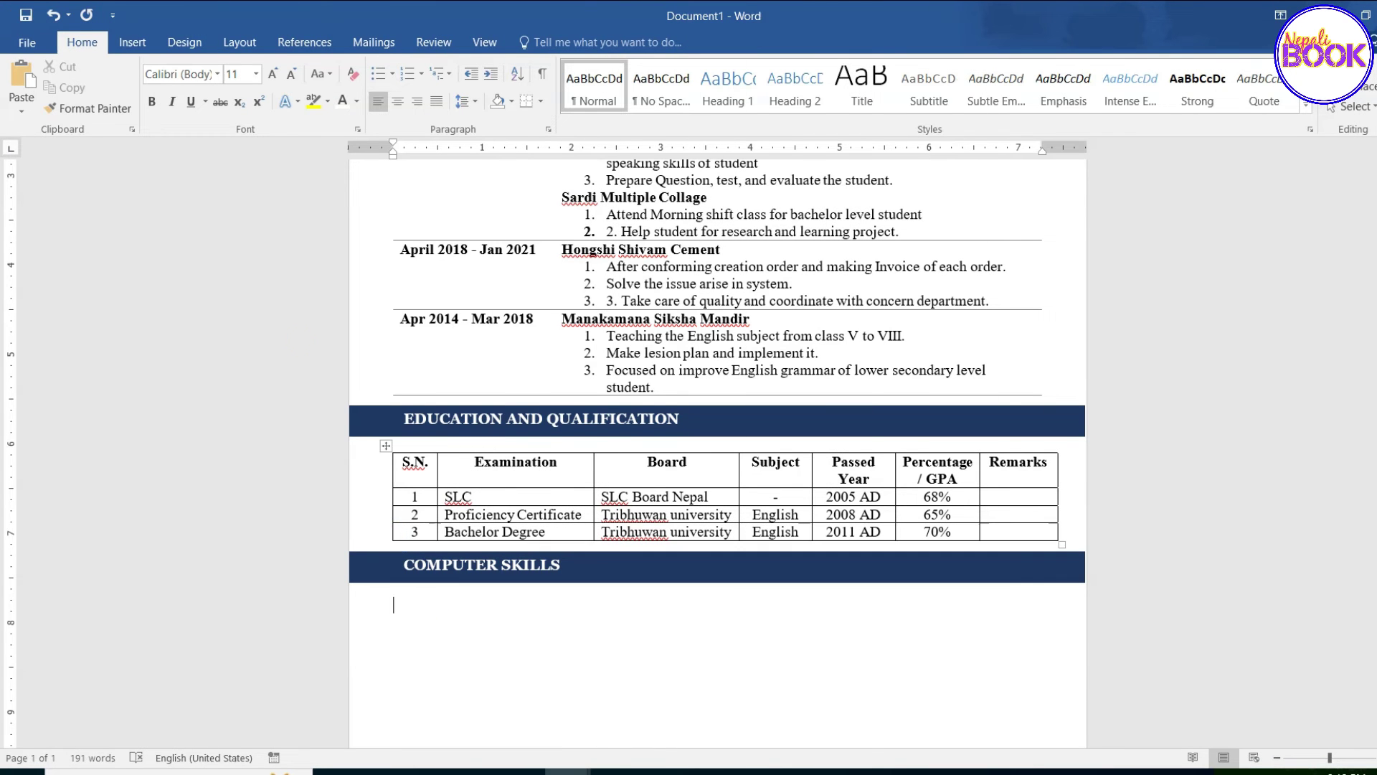
# Step: Insert a two-column, one-row table under the COMPUTER SKILLS bar
pyautogui.click(138, 44)
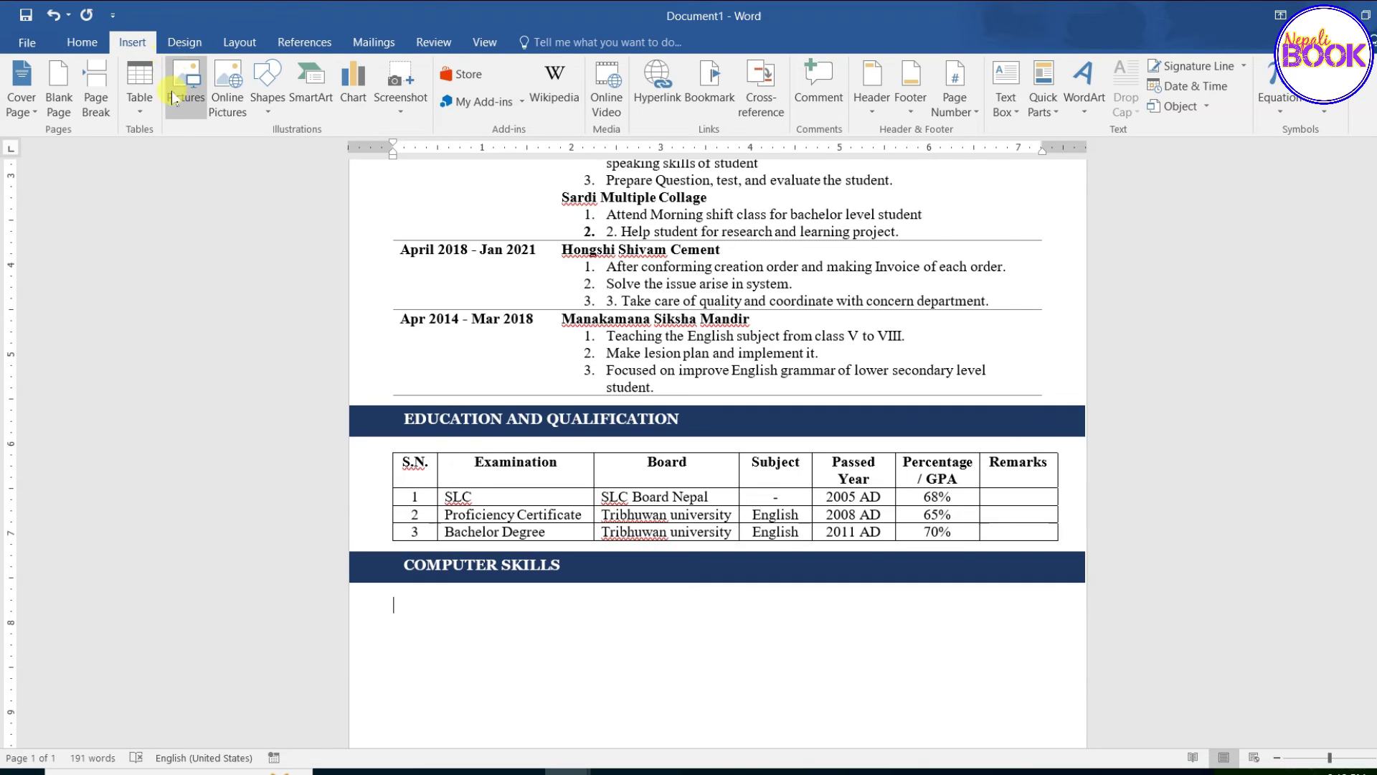
pyautogui.click(140, 93)
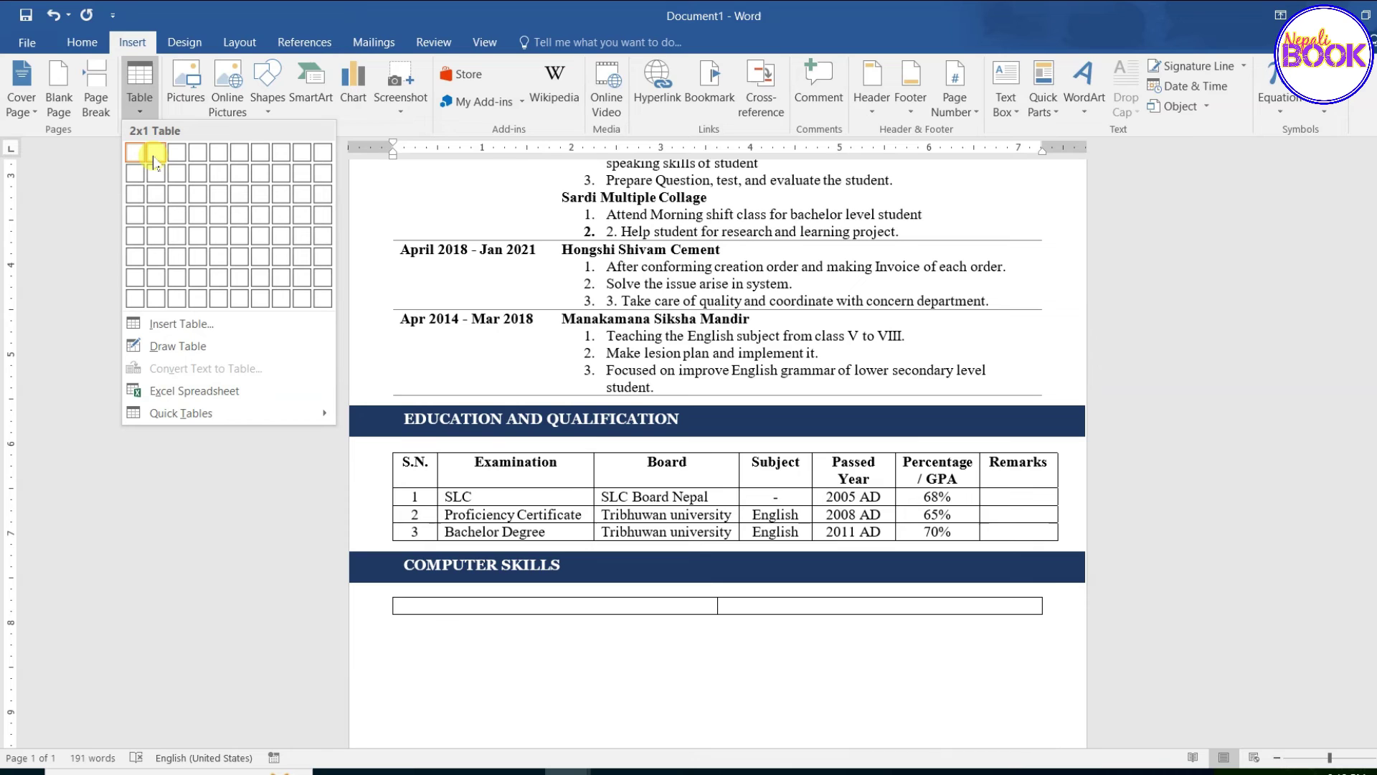
pyautogui.click(155, 161)
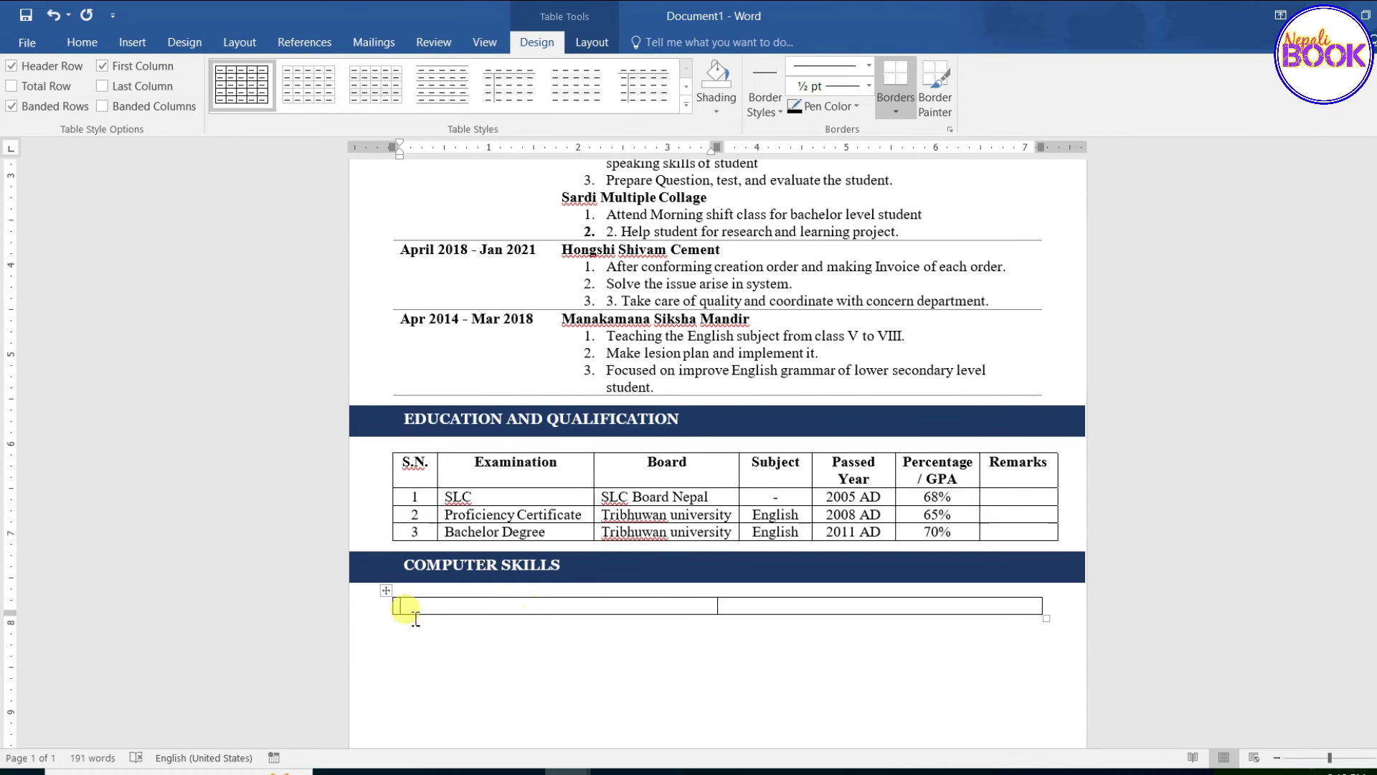
# Step: Add rows and fill the first column with Microsoft Office, Photoshop and Tally, then select those names
pyautogui.press('Tab')
pyautogui.press('Tab')
pyautogui.press('Tab')
pyautogui.press('Tab')
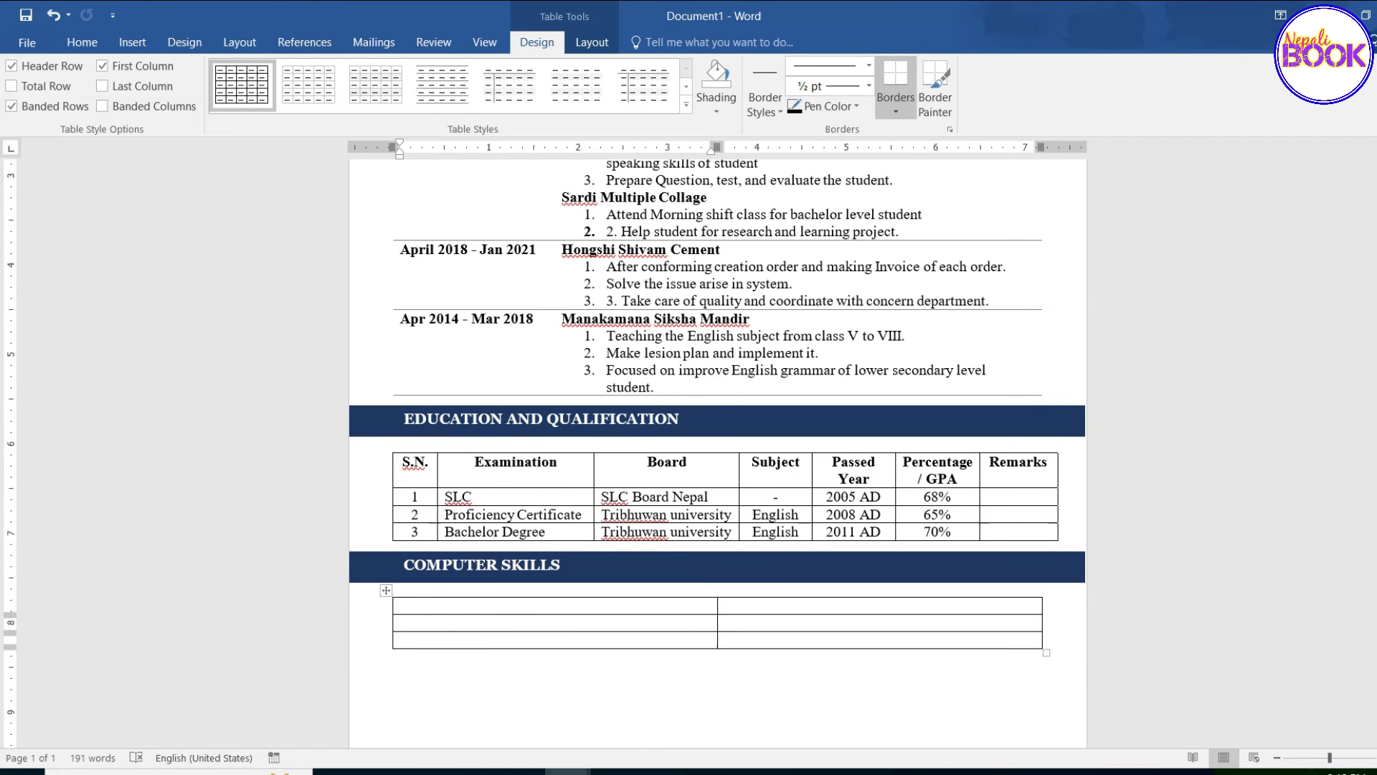
pyautogui.write('Microsoft Office Photoshop Tally')
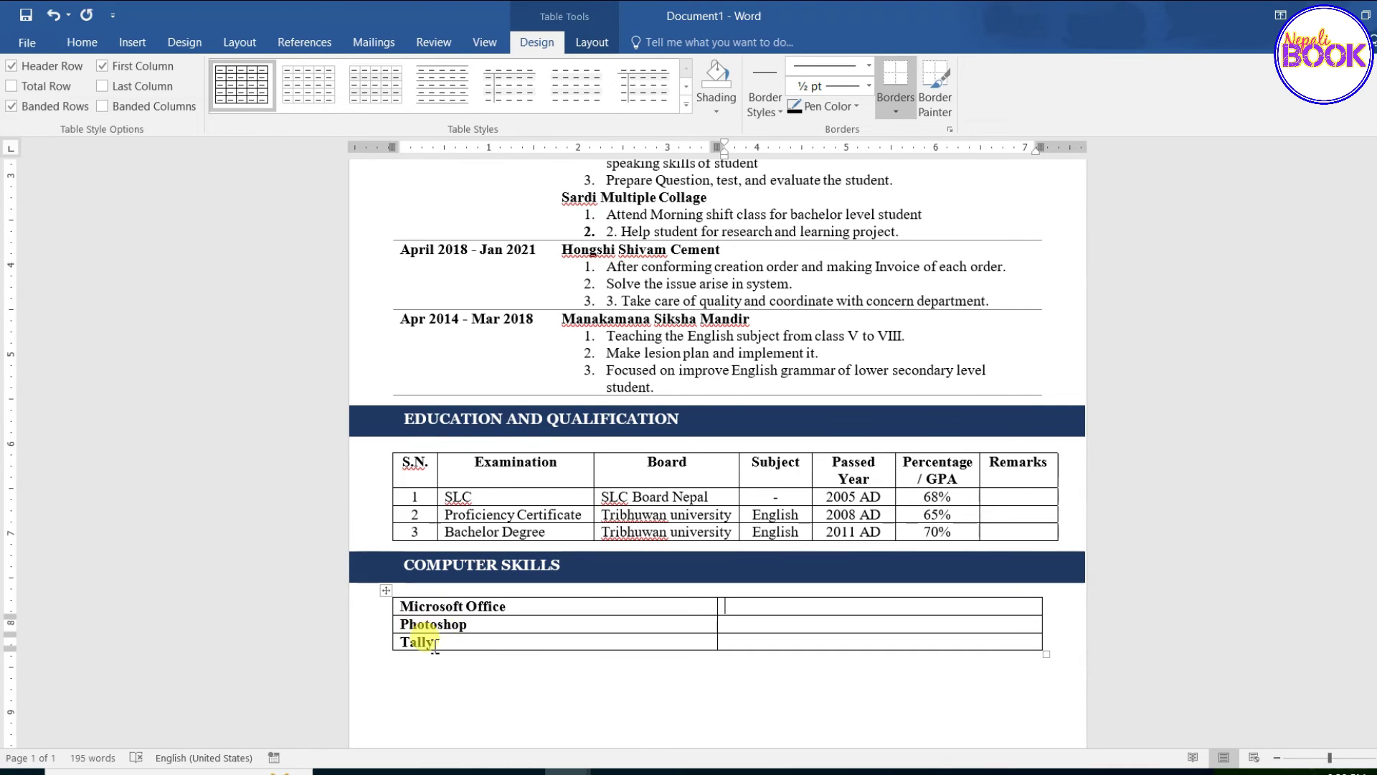
pyautogui.press('Tab')
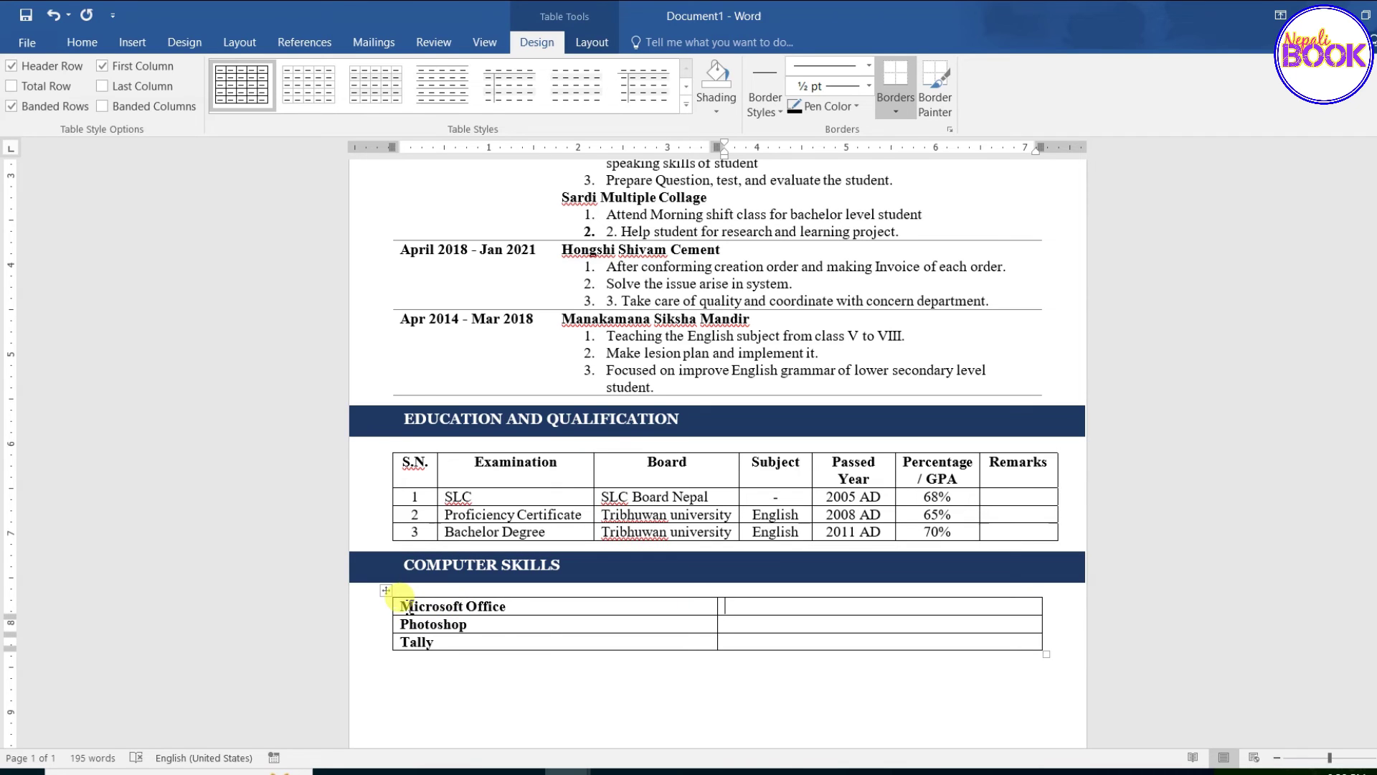
pyautogui.moveTo(403, 605); pyautogui.dragTo(428, 645)
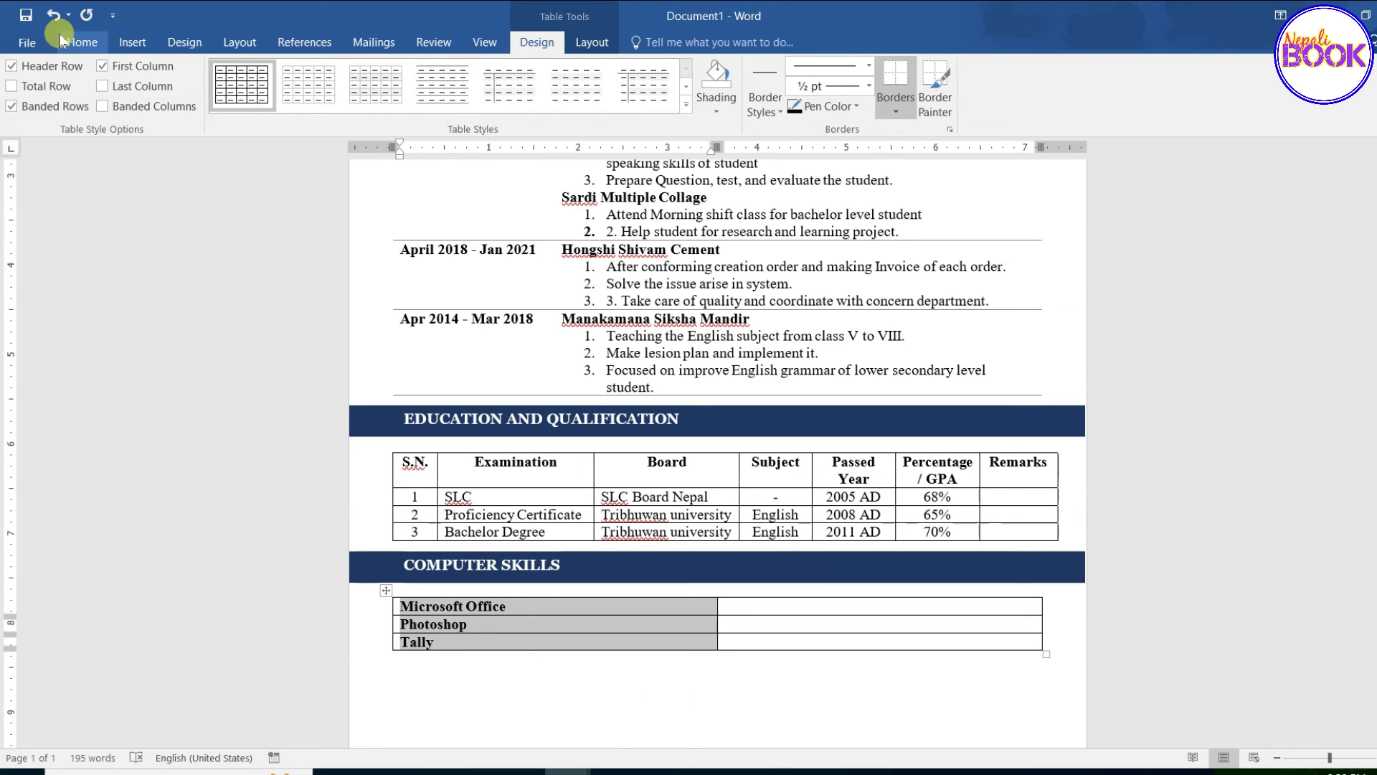
pyautogui.click(82, 43)
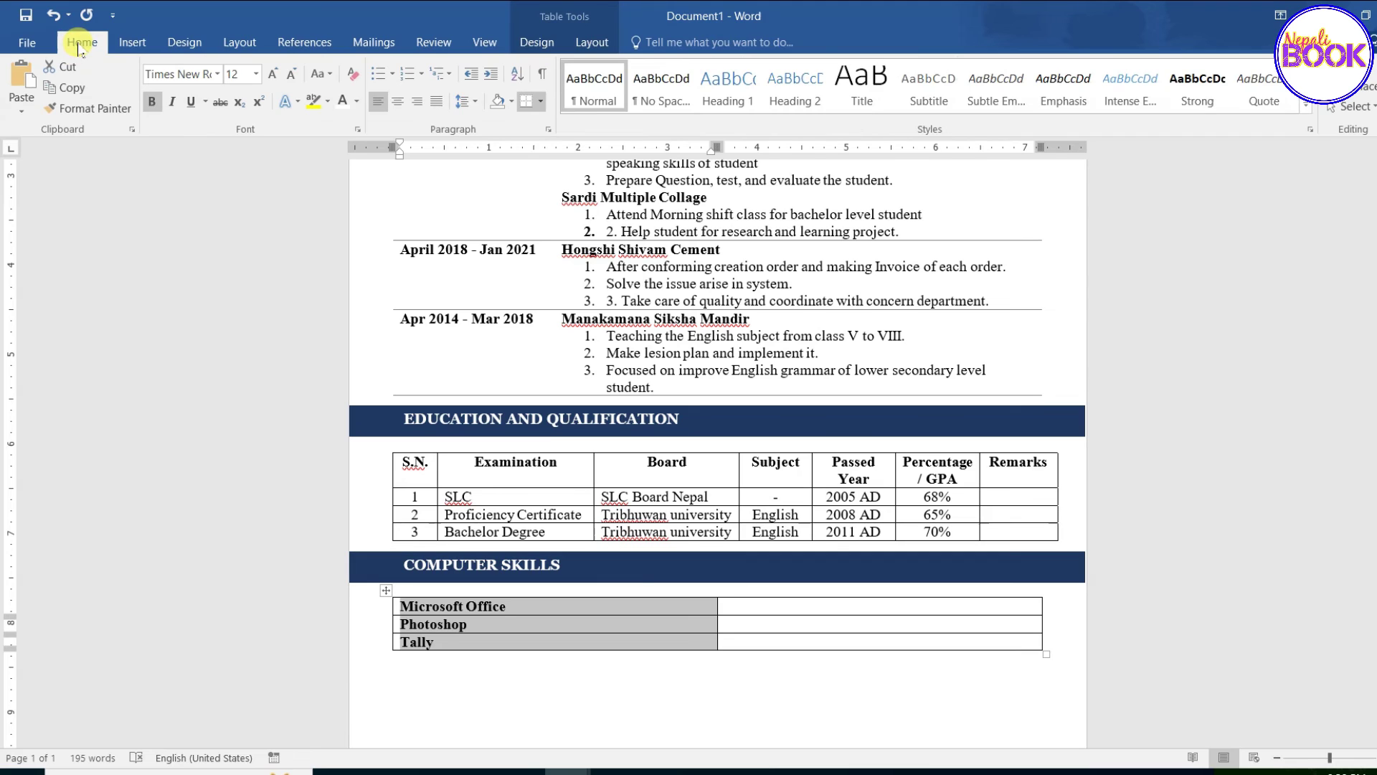
# Step: Apply checkmark bullets to Microsoft Office, Photoshop and Tally
pyautogui.click(421, 73)
pyautogui.click(392, 80)
pyautogui.click(392, 77)
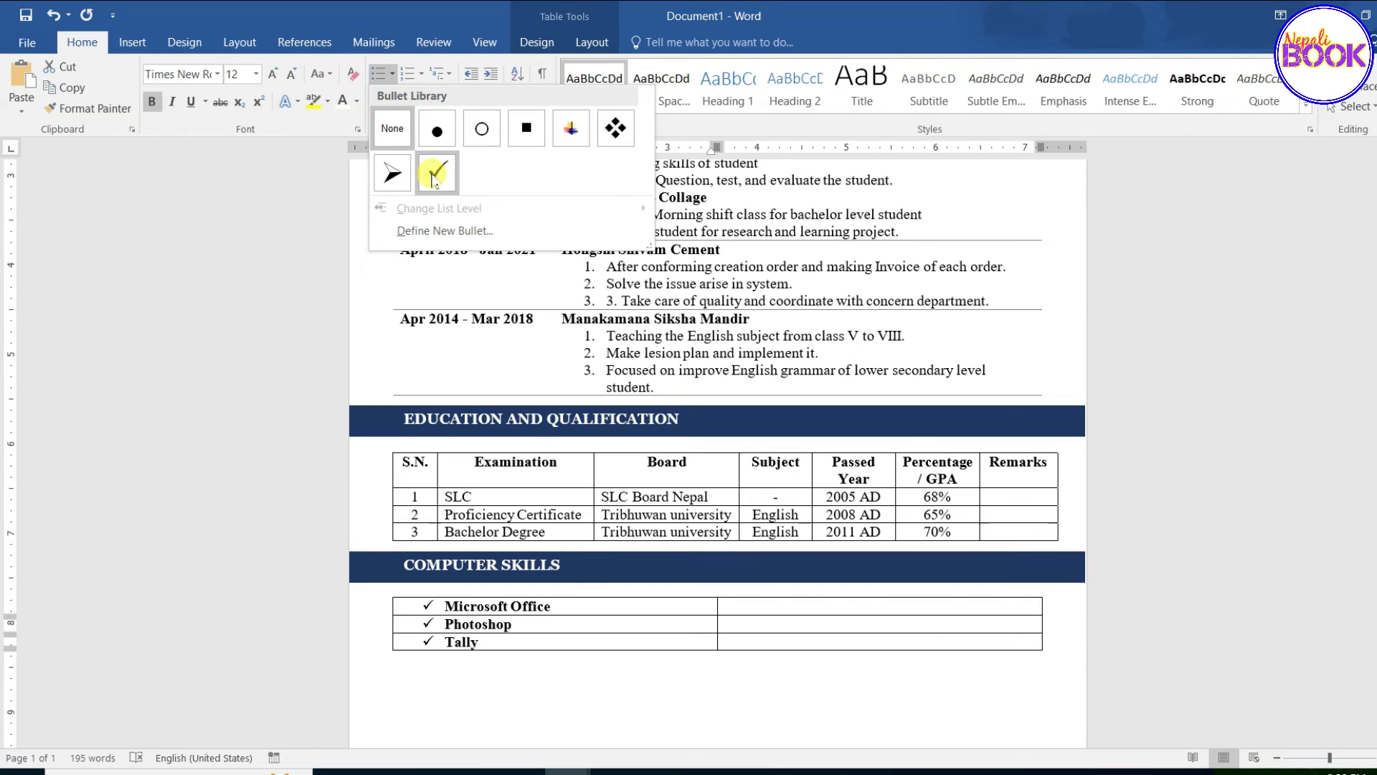
pyautogui.click(434, 176)
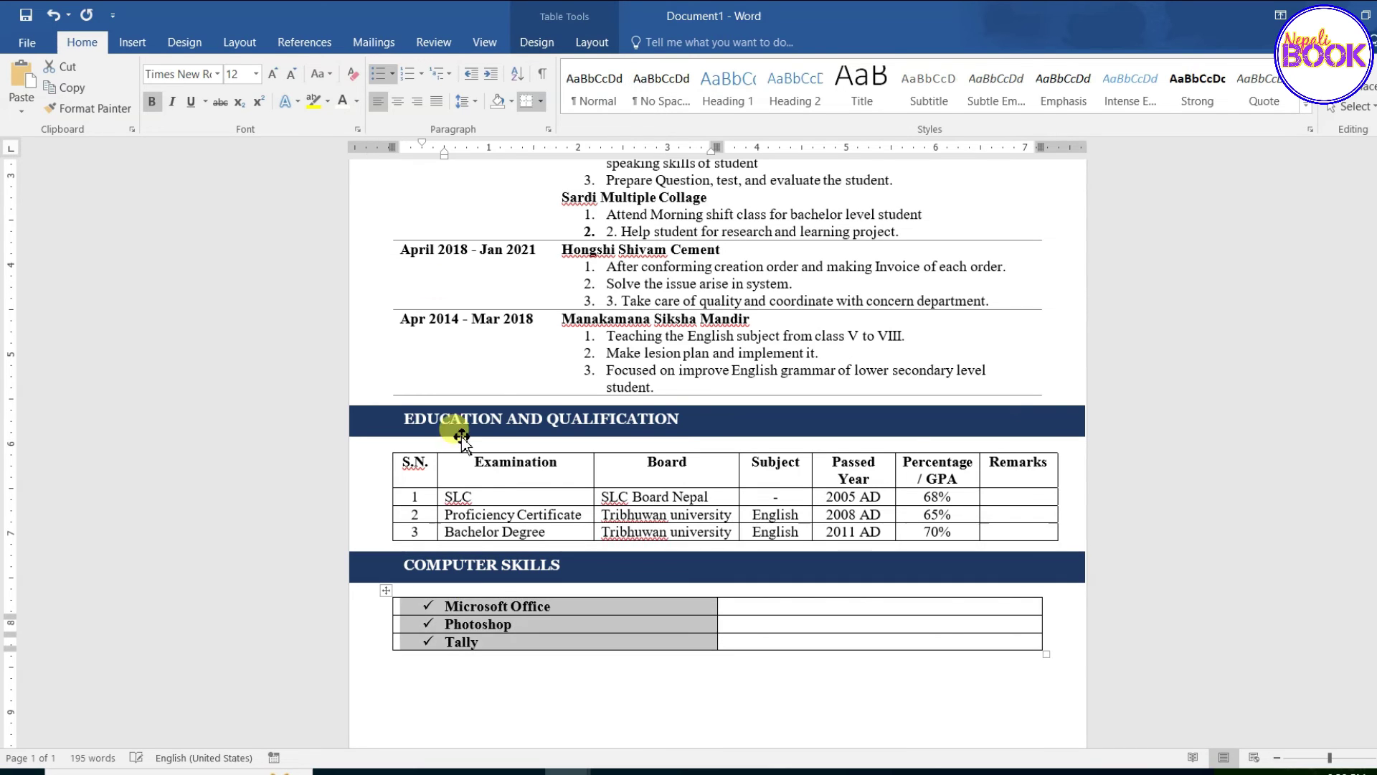
pyautogui.click(445, 624)
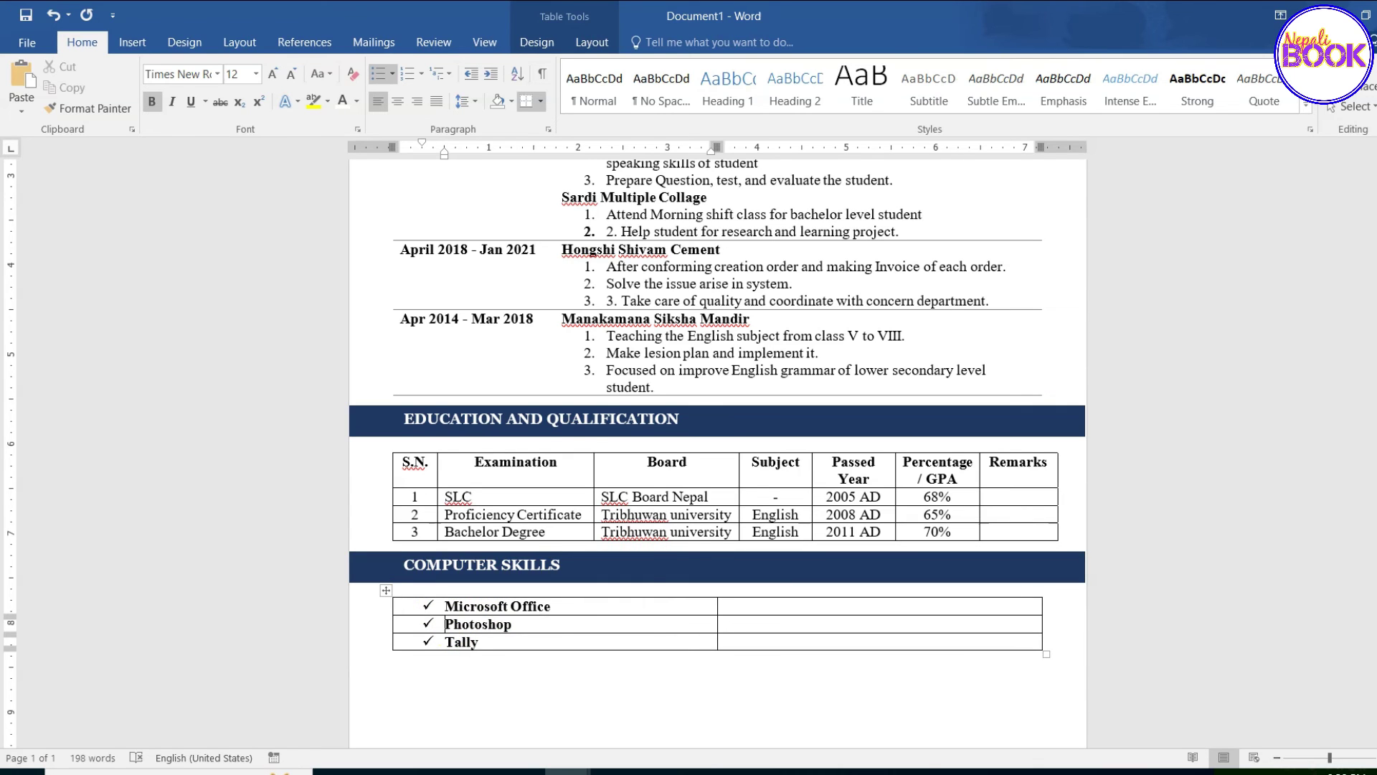
# Step: Select the entire Computer Skills table for border editing
pyautogui.click(386, 590)
pyautogui.click(152, 101)
pyautogui.click(152, 102)
pyautogui.click(479, 616)
pyautogui.click(387, 592)
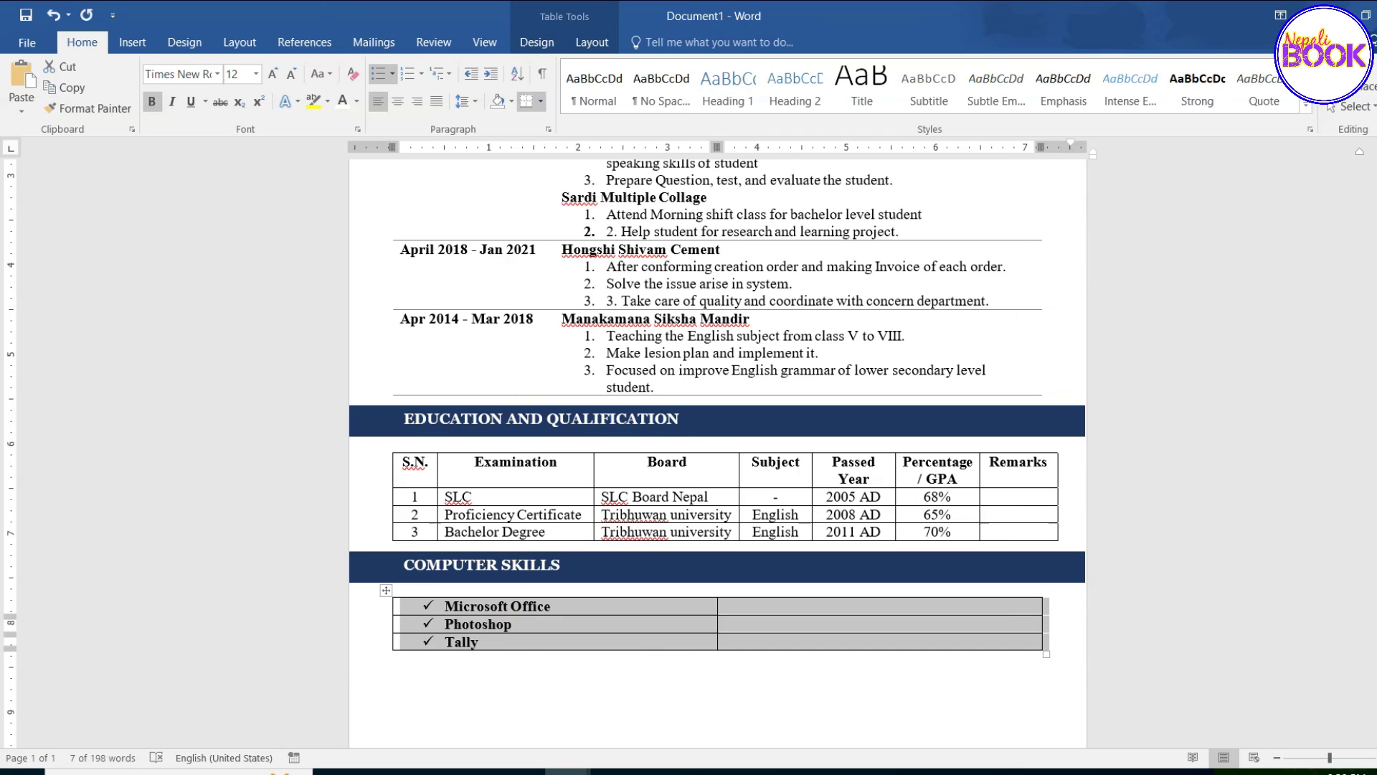
pyautogui.click(551, 48)
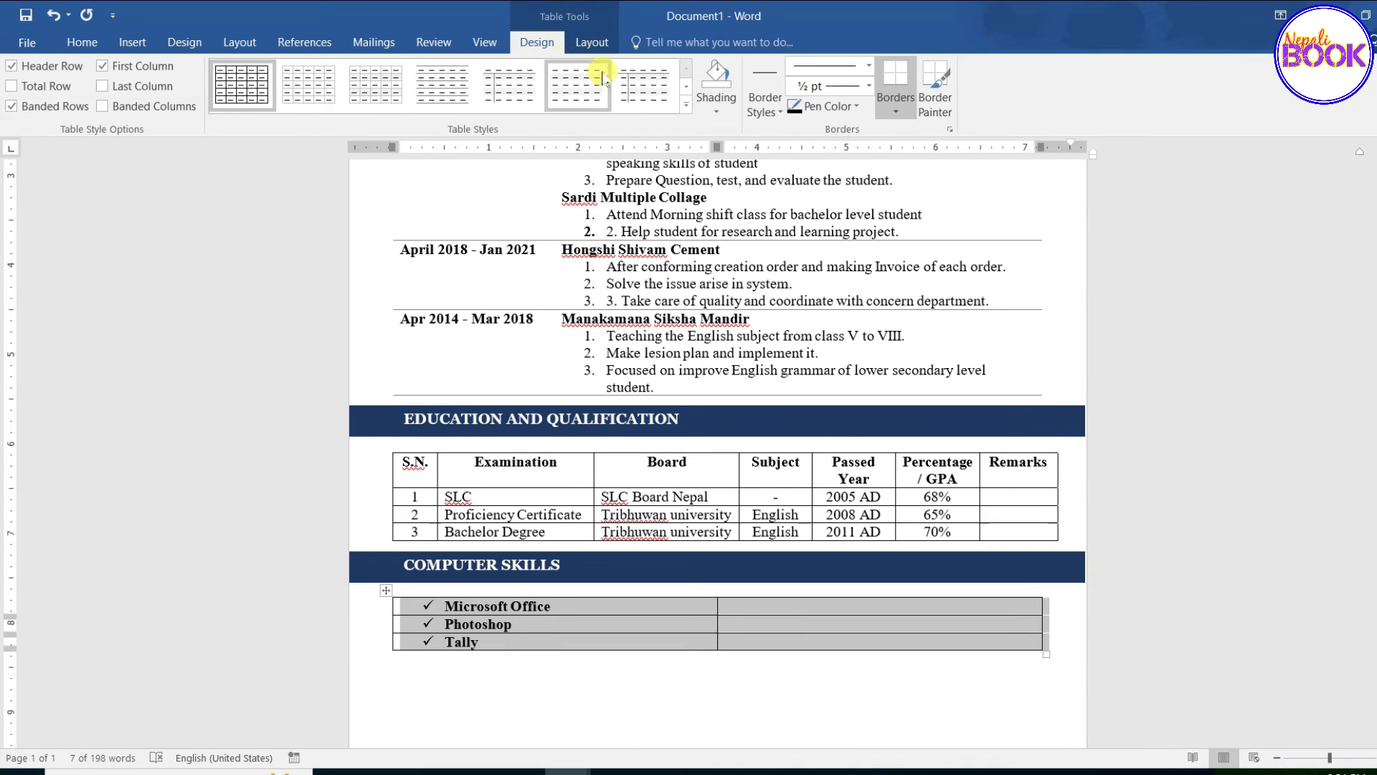
# Step: Apply No Border to the Computer Skills table, leaving only the checkmarked skill names
pyautogui.click(896, 111)
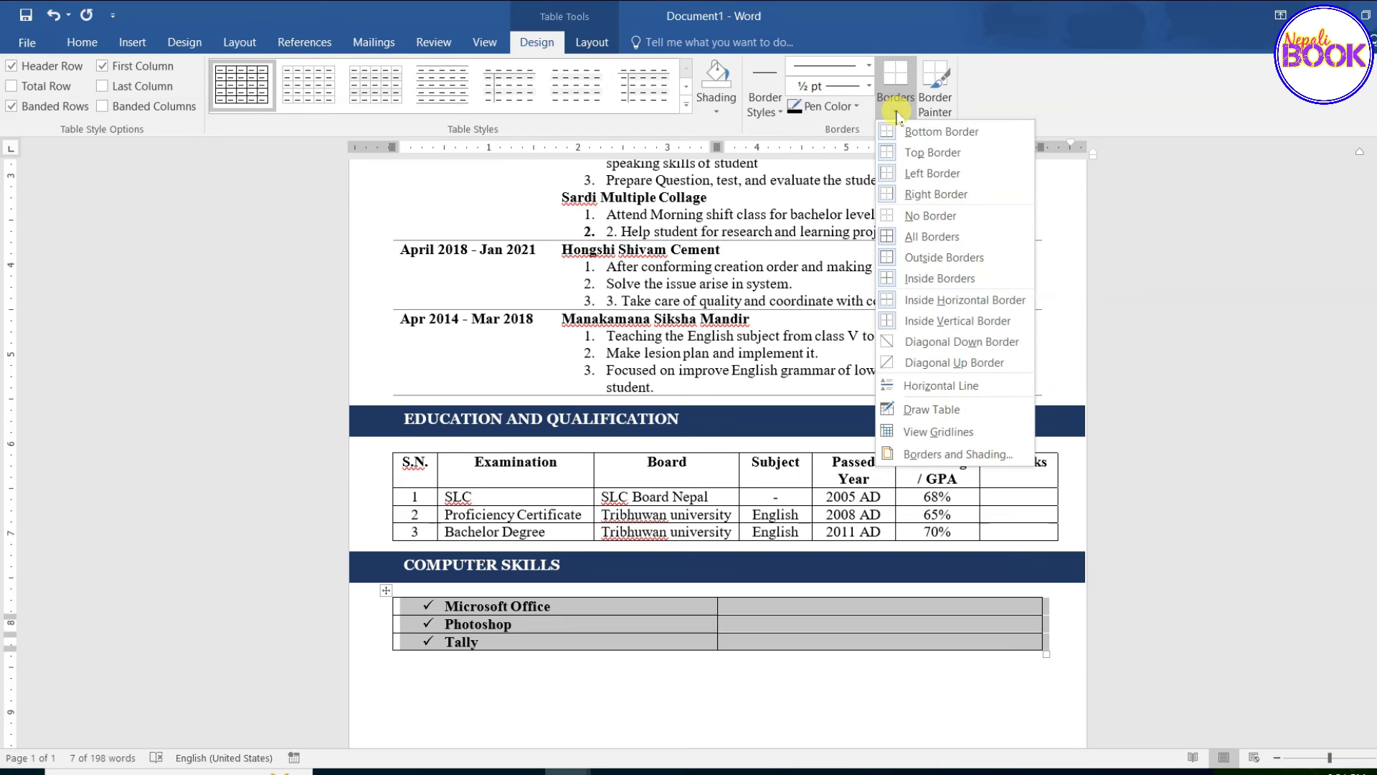
pyautogui.click(930, 217)
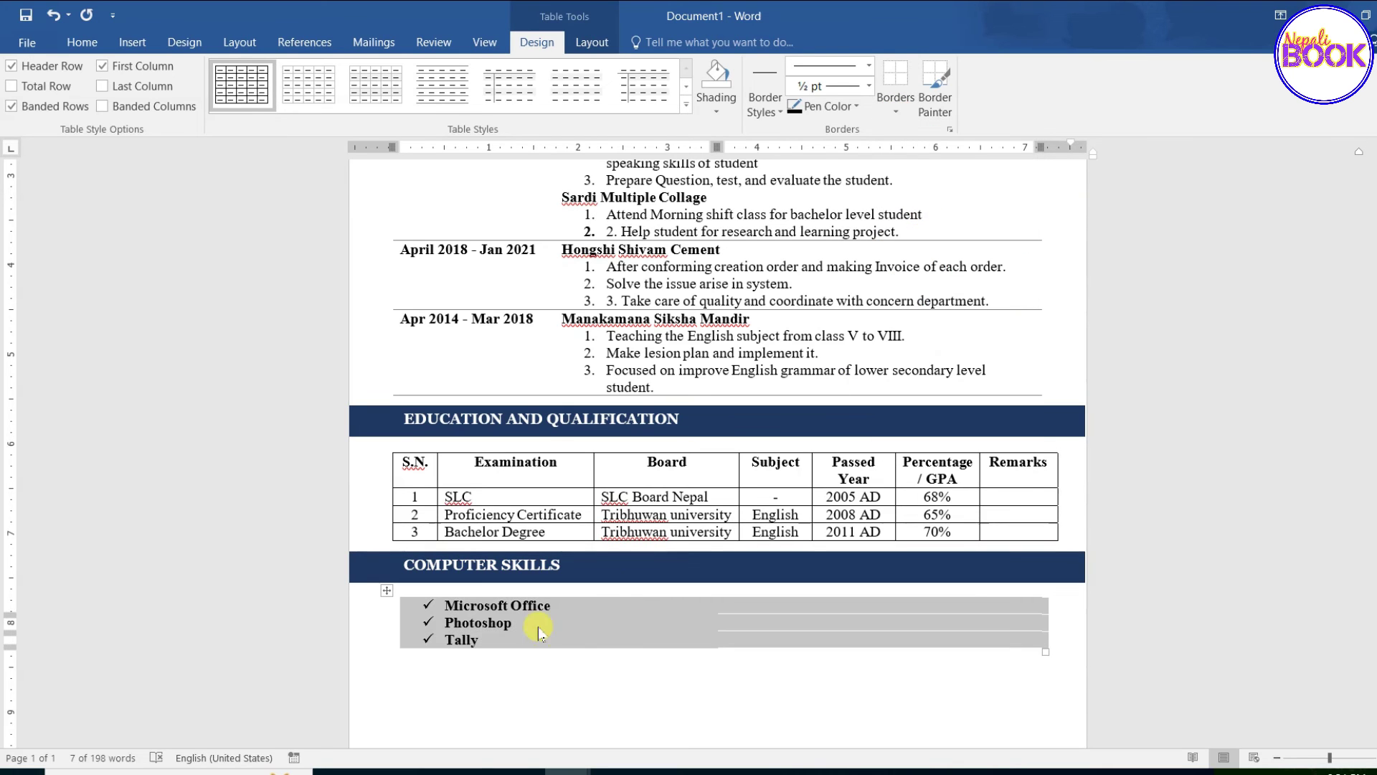
pyautogui.click(527, 609)
pyautogui.scroll(-2, 439, 639)
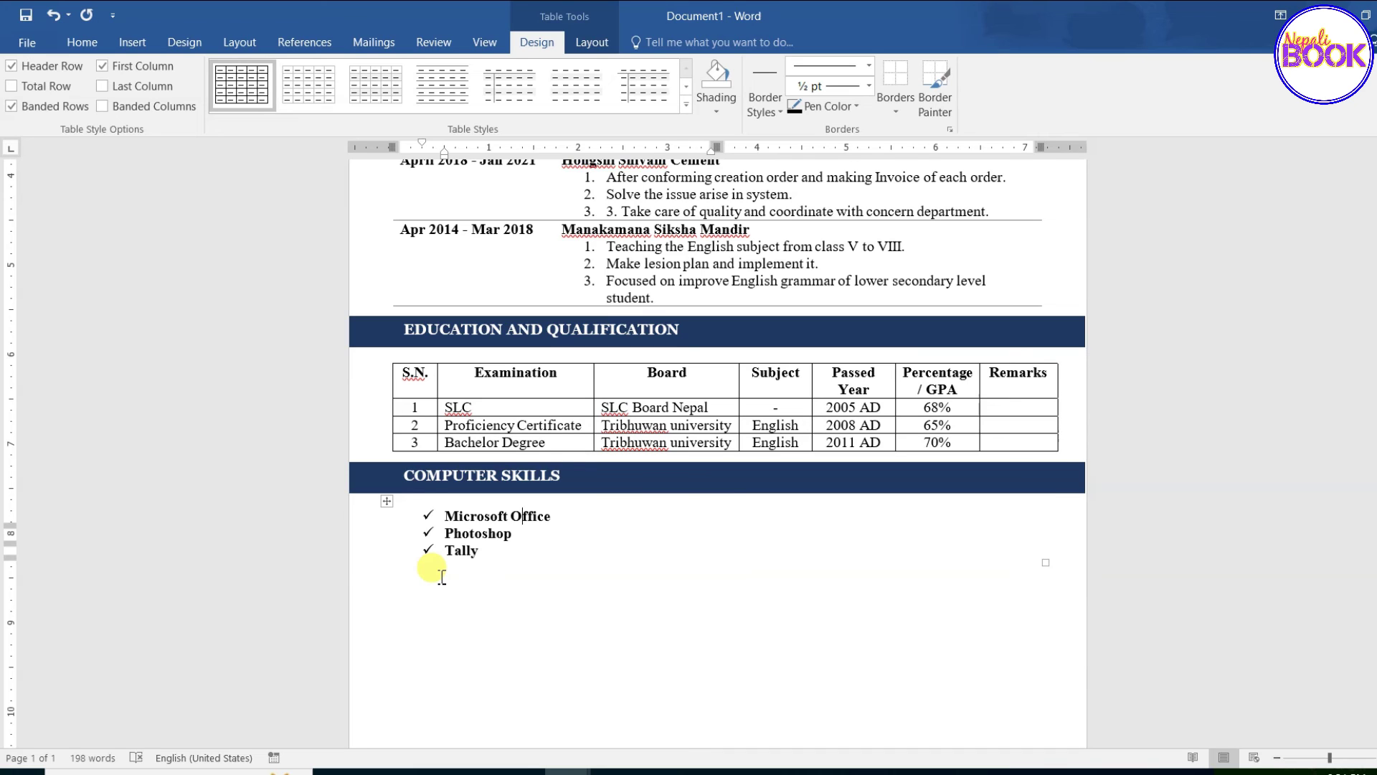
# Step: Duplicate the COMPUTER SKILLS bar below Tally, retitle it 'ADDITIONAL INFORMATION' and nudge it into place
pyautogui.click(403, 467)
pyautogui.moveTo(403, 465); pyautogui.dragTo(408, 576)
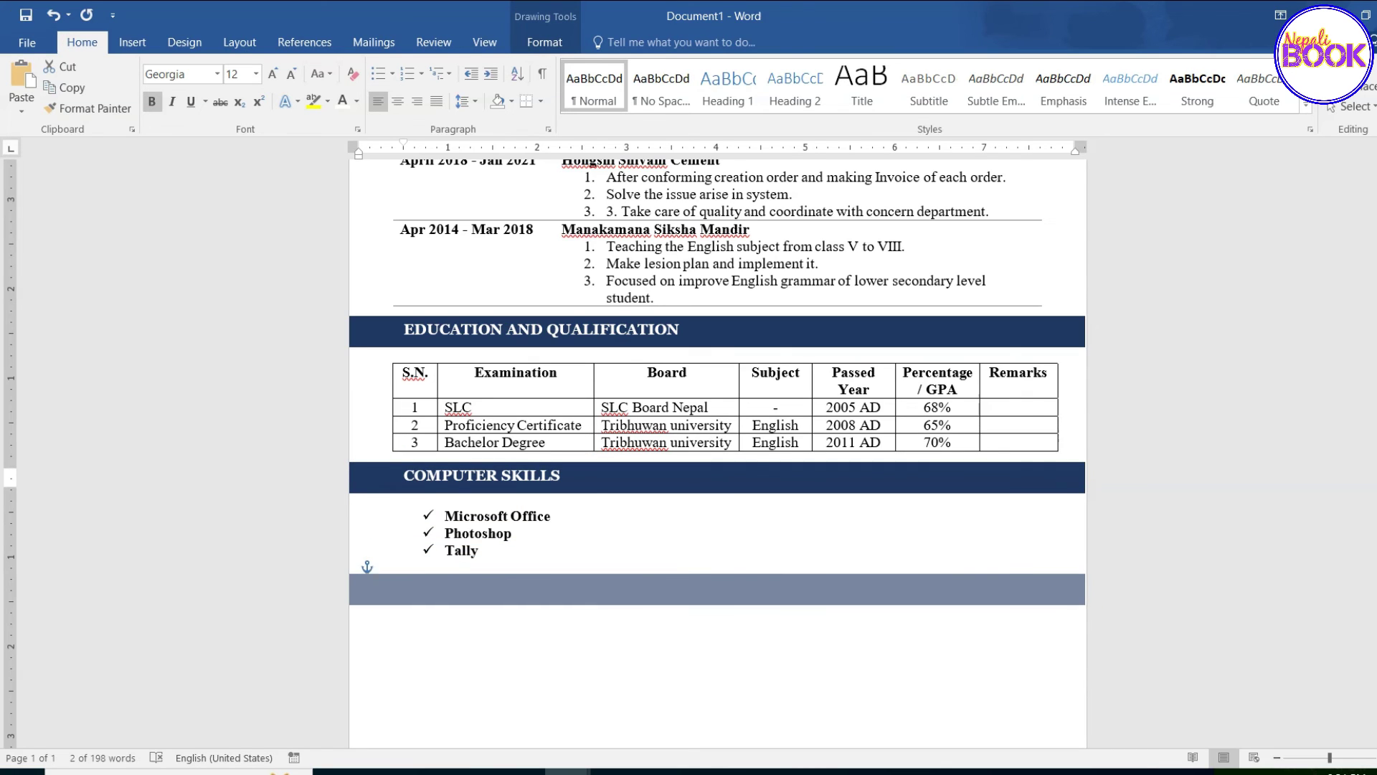
pyautogui.moveTo(409, 577); pyautogui.dragTo(403, 583)
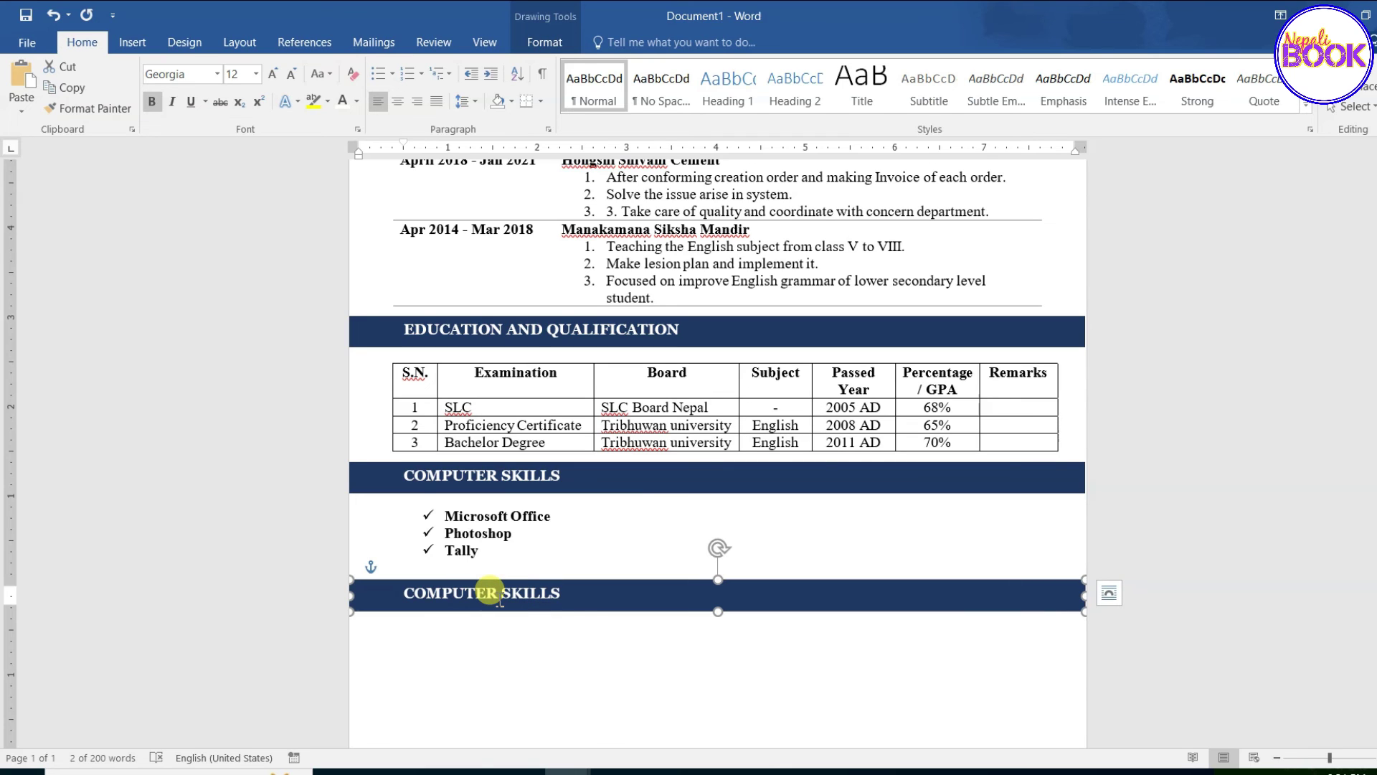
pyautogui.write('ADDITIONAL INFORMATION')
pyautogui.scroll(-1, 572, 660)
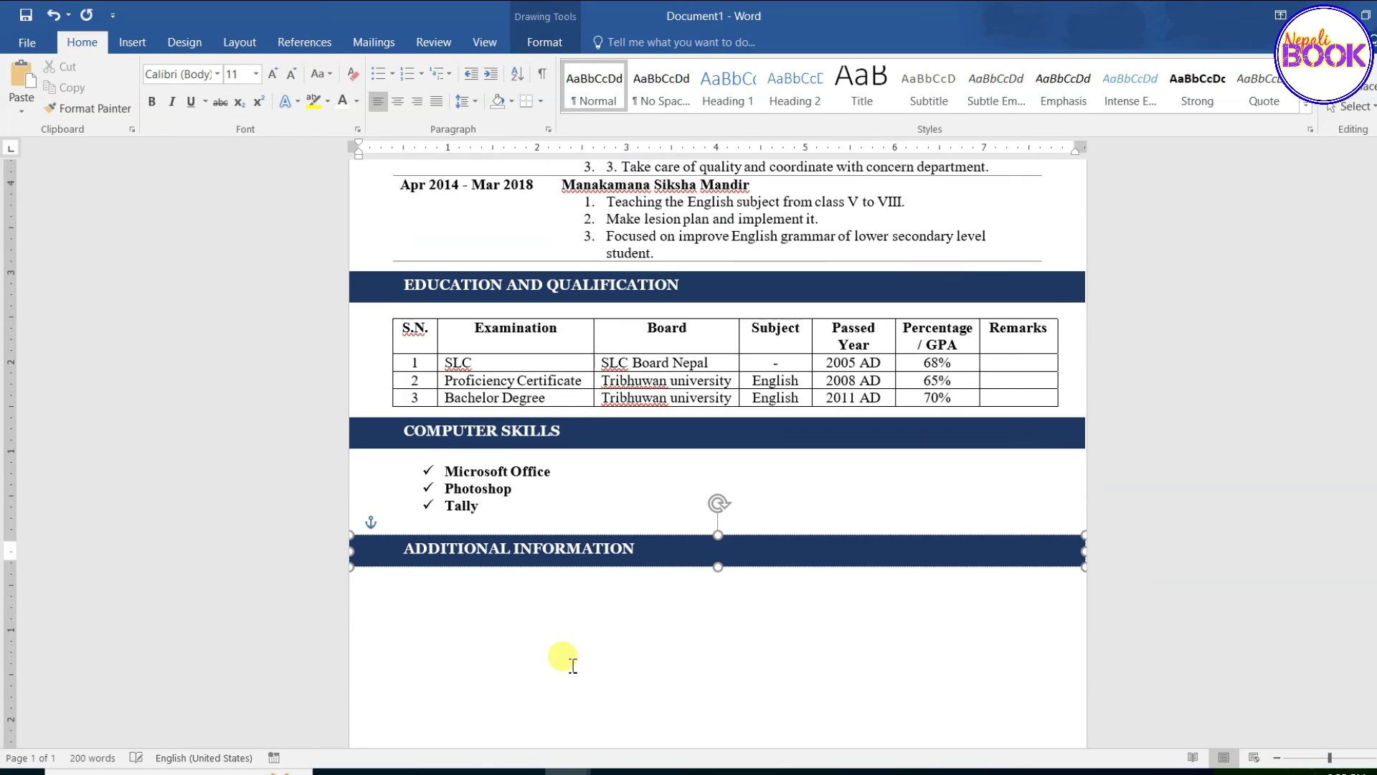
pyautogui.scroll(-1, 572, 661)
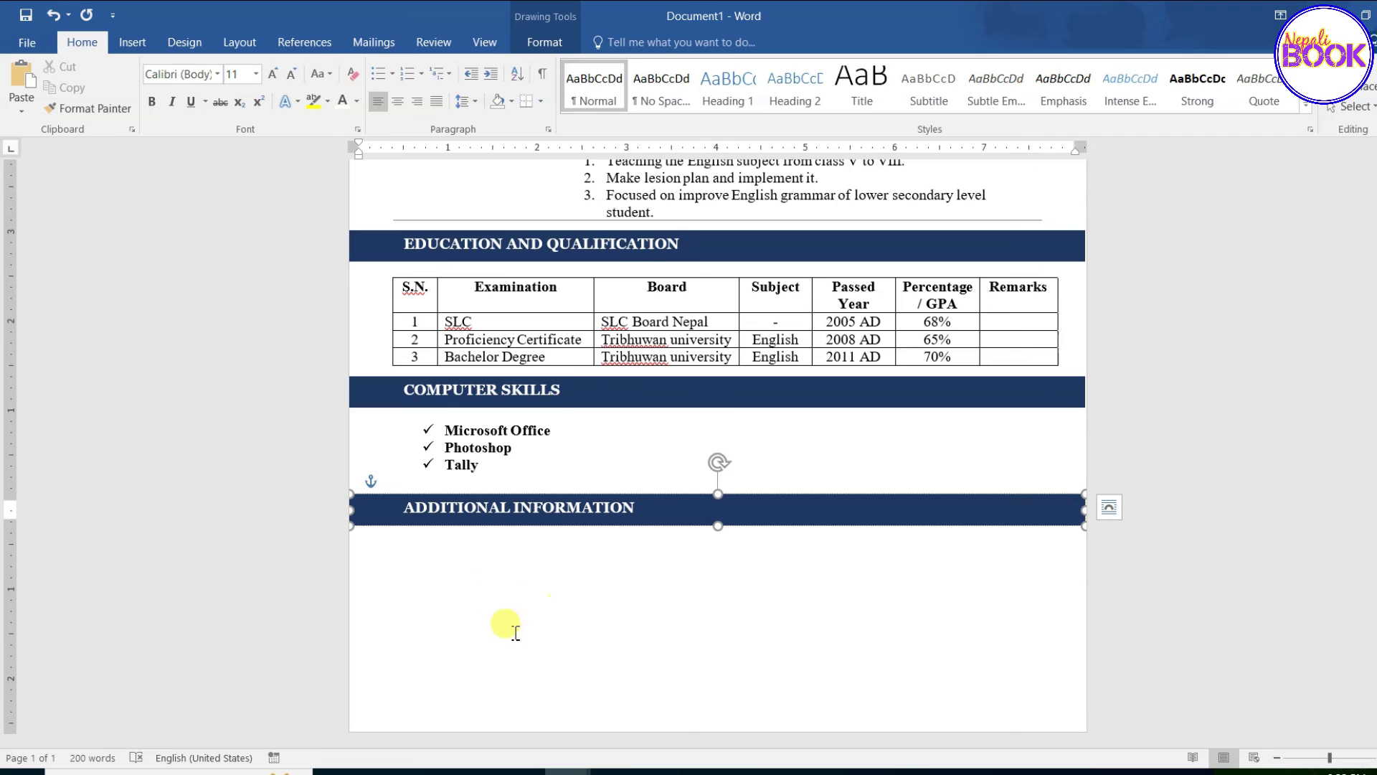
pyautogui.moveTo(568, 495); pyautogui.dragTo(568, 485)
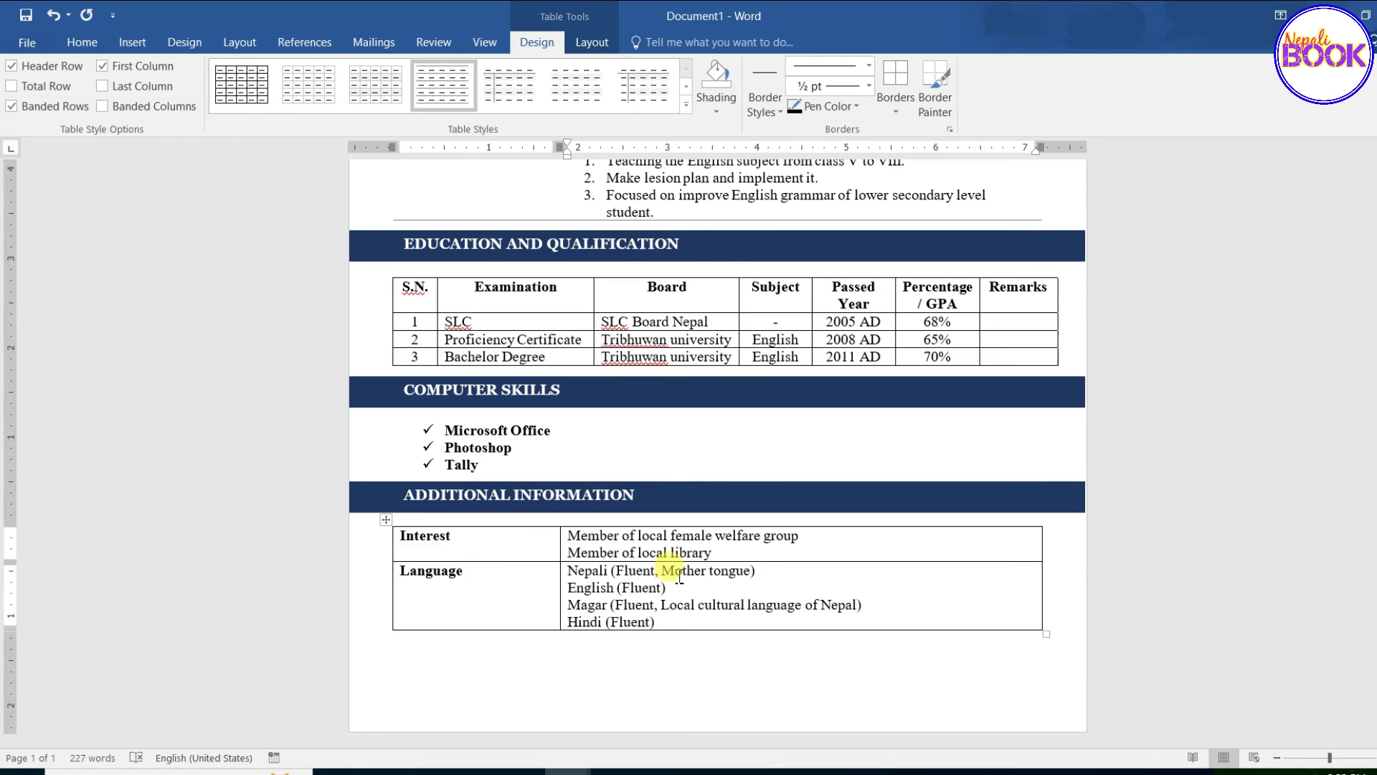
# Step: Remove the Additional Information table's vertical and outer side borders, keeping horizontal row lines
pyautogui.hotkey('ctrl', 'z')
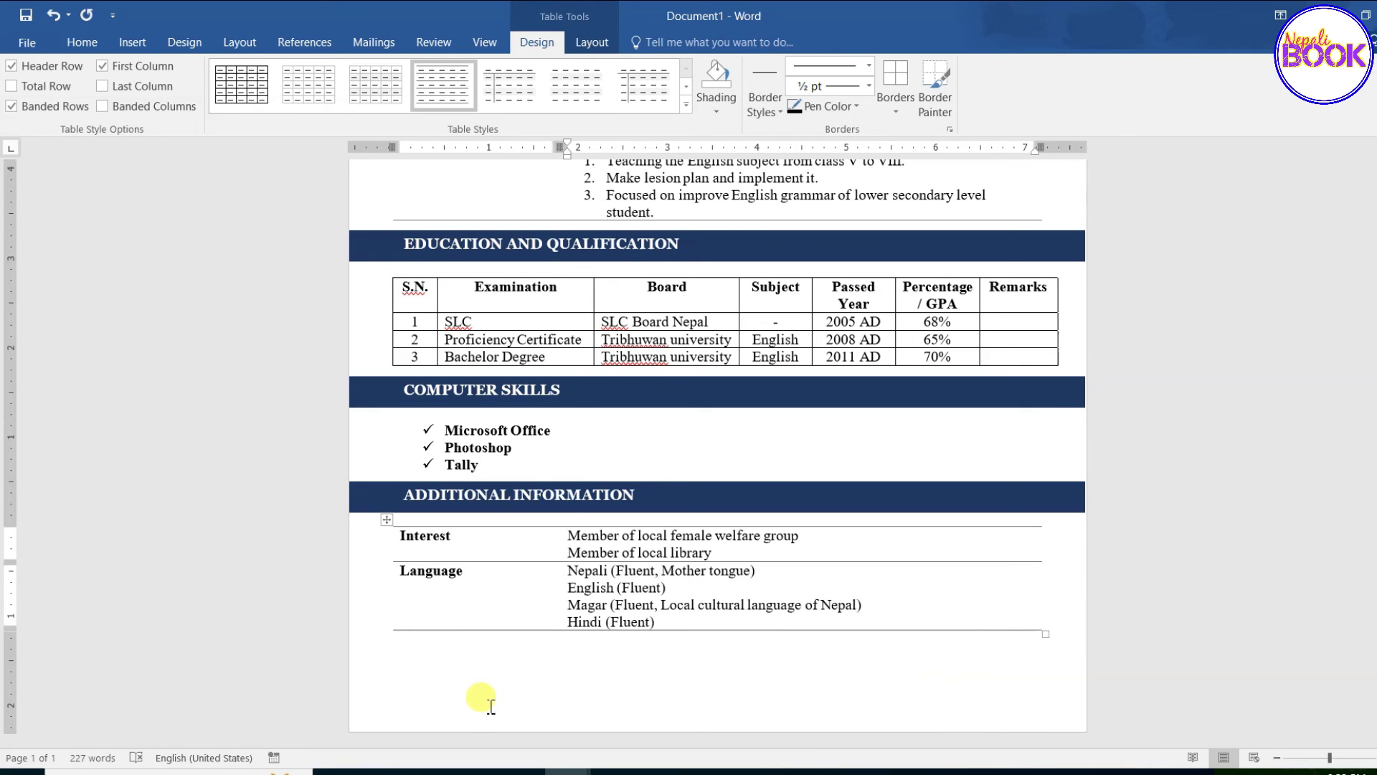
# Step: Draw a text box across the page bottom below the last table and paste Date and Signature labels
pyautogui.click(132, 45)
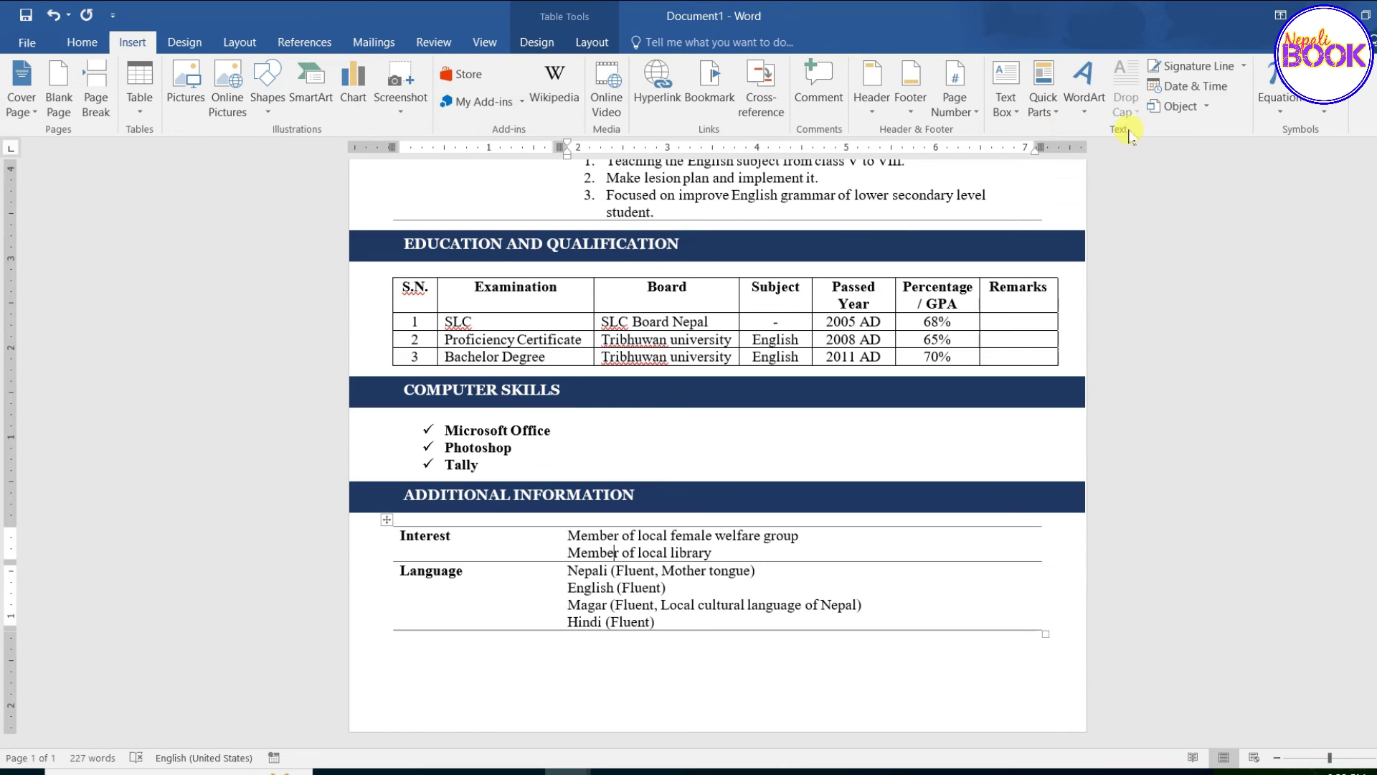
pyautogui.click(1007, 97)
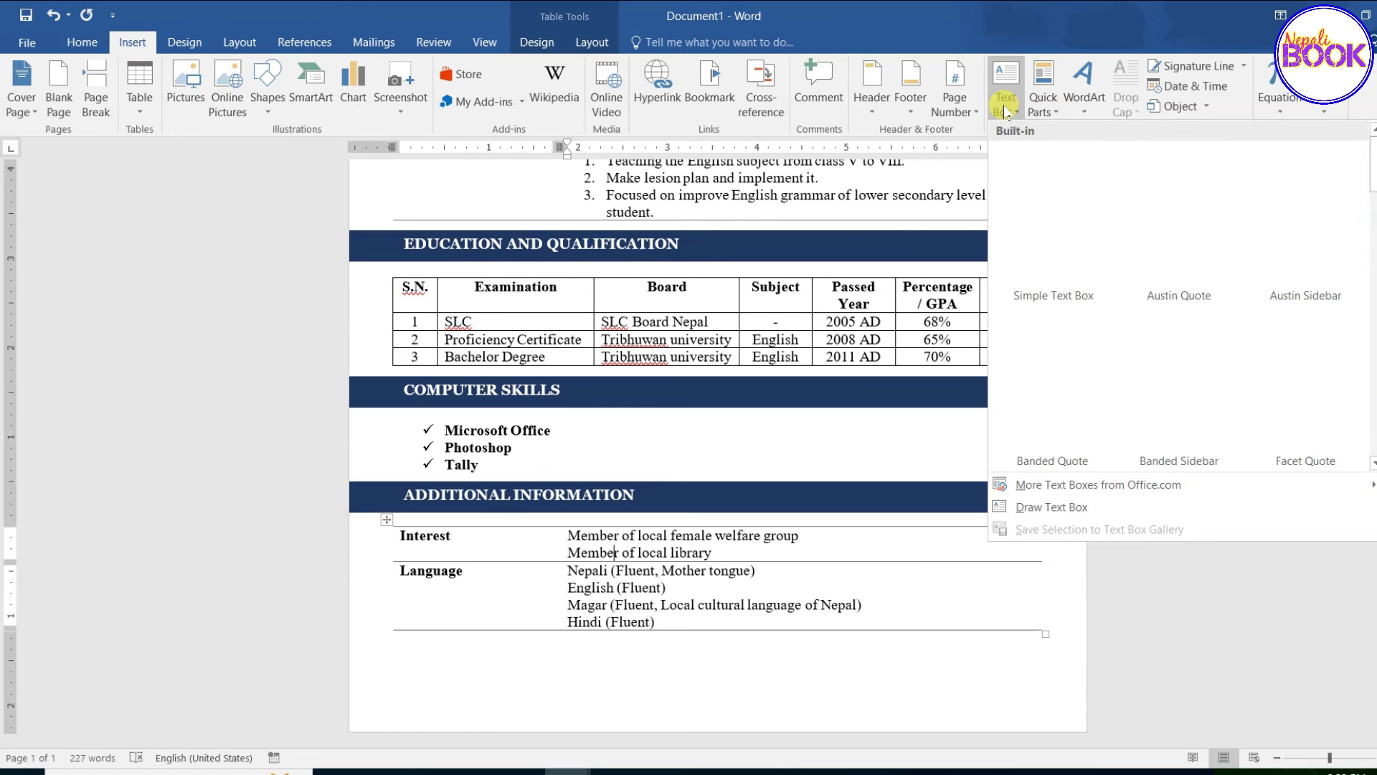
pyautogui.click(1050, 509)
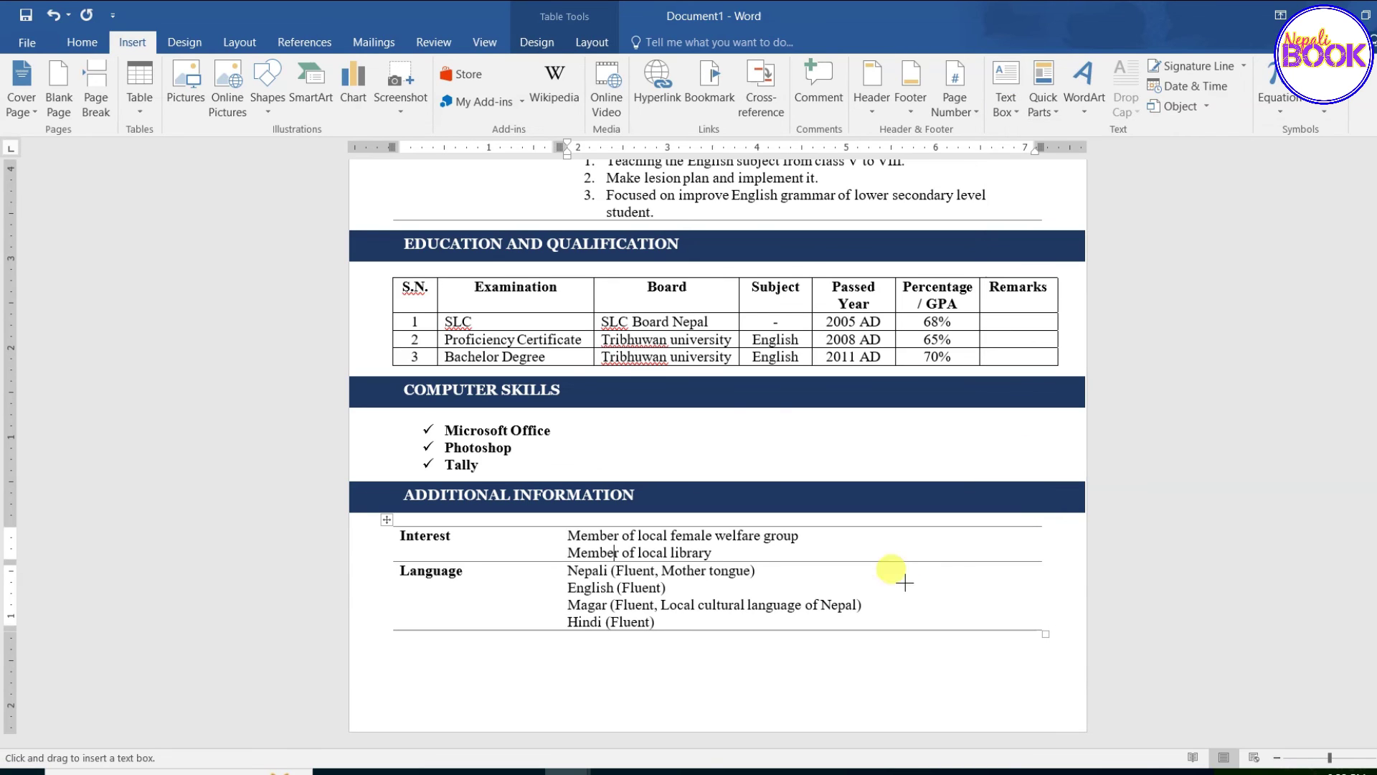
pyautogui.moveTo(371, 657); pyautogui.dragTo(1044, 711)
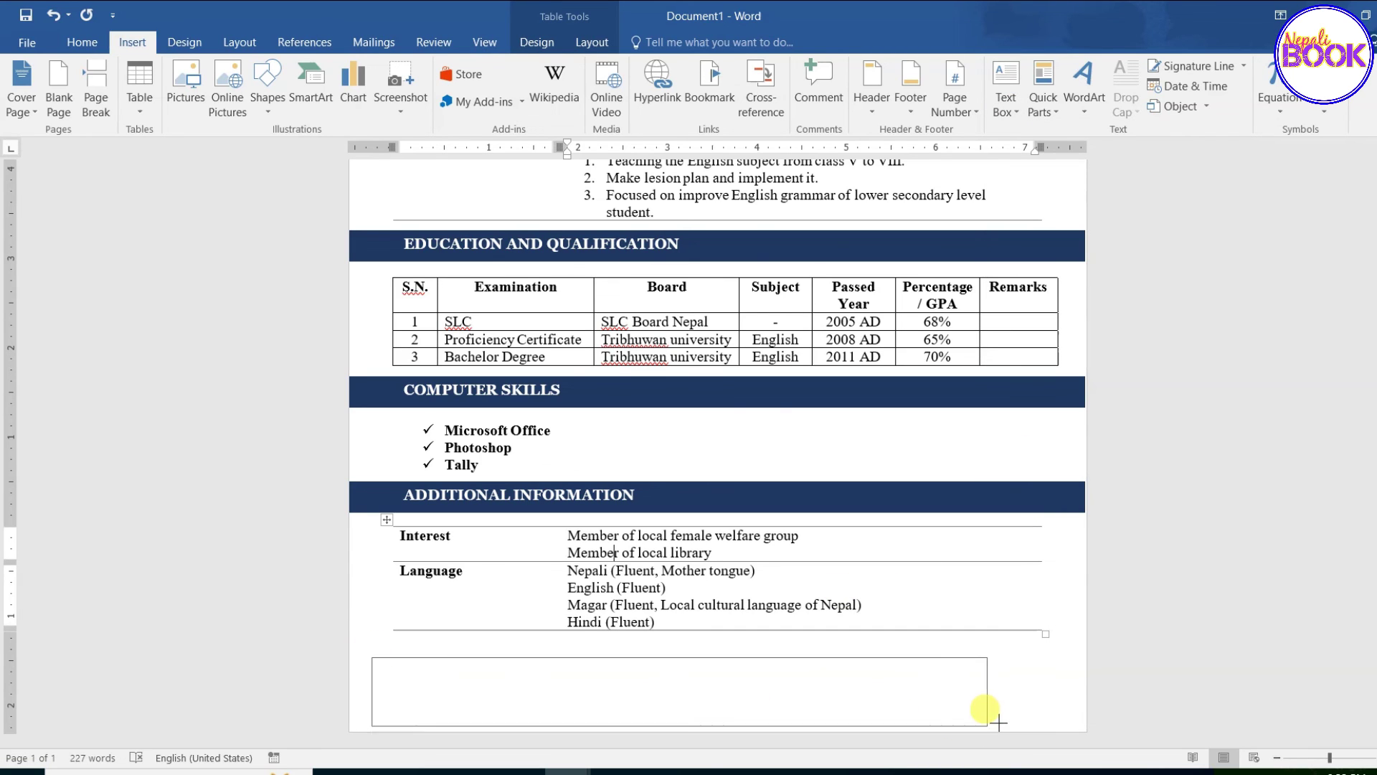
pyautogui.moveTo(1044, 710); pyautogui.dragTo(1061, 712)
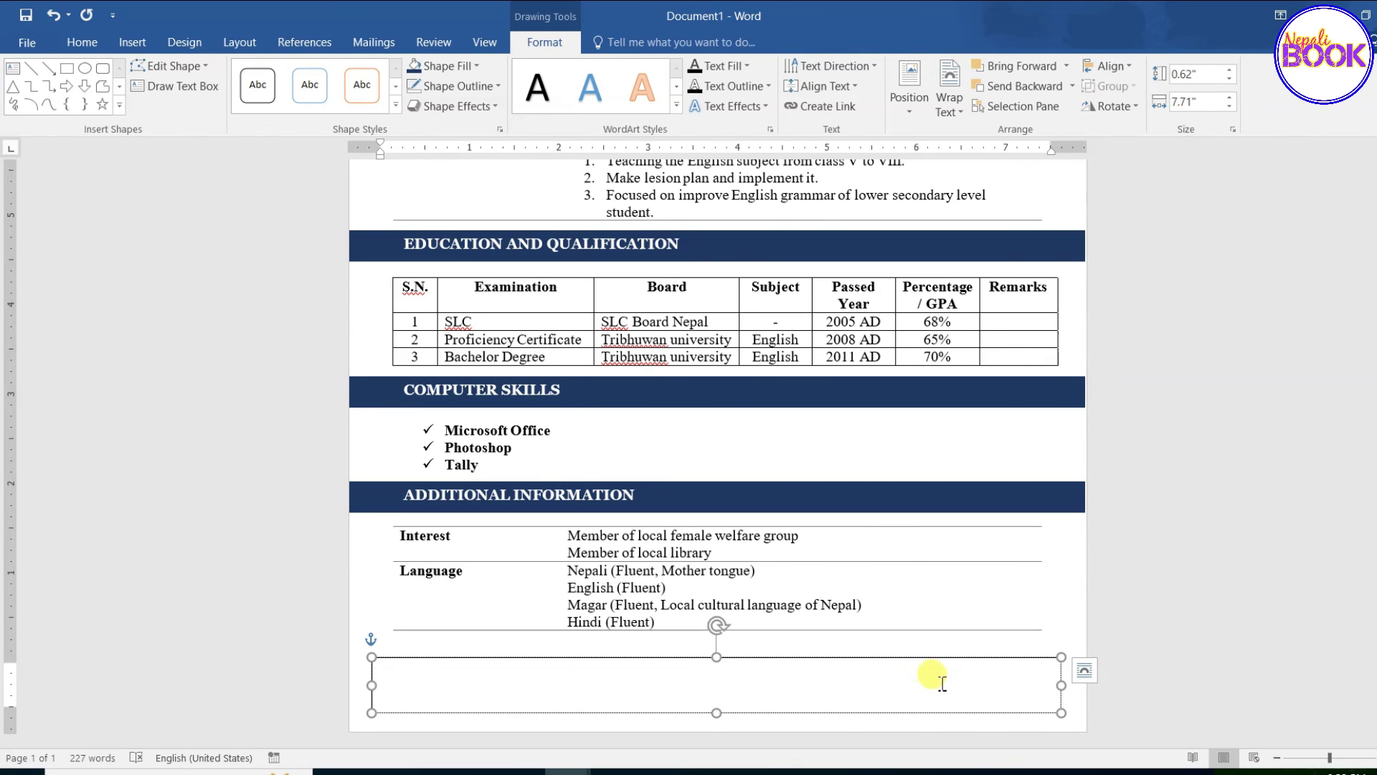
pyautogui.hotkey('ctrl', 'v')
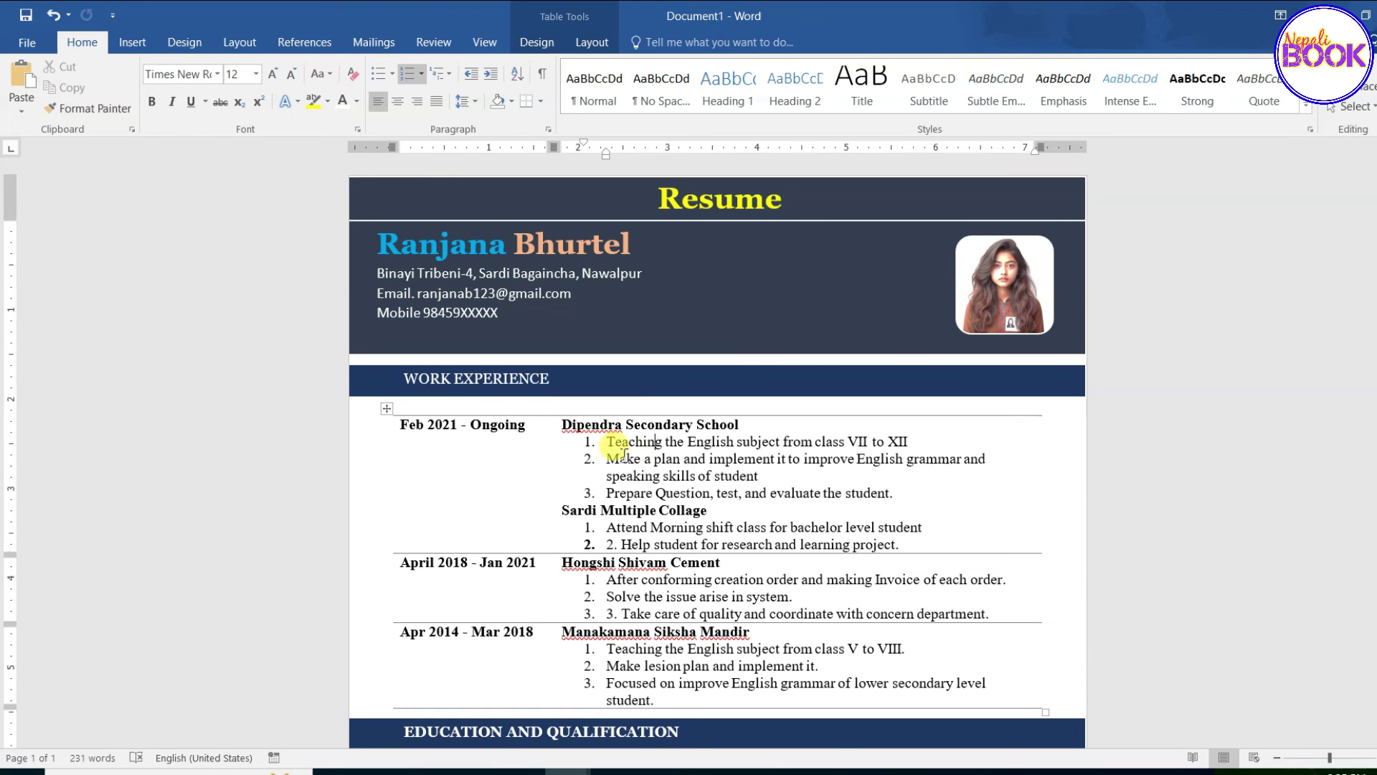
pyautogui.scroll(-6, 493, 645)
pyautogui.scroll(-4, 493, 602)
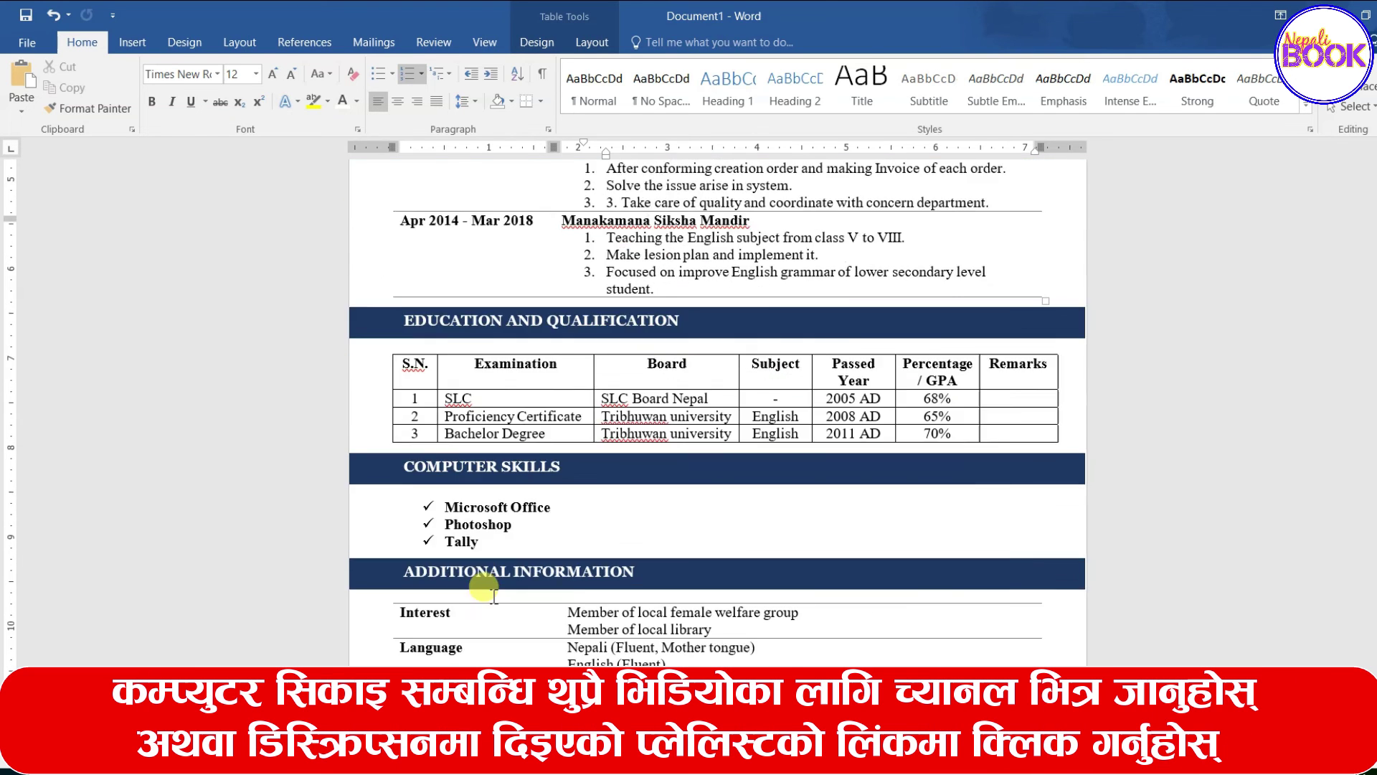
pyautogui.scroll(-1, 493, 592)
pyautogui.scroll(1, 493, 595)
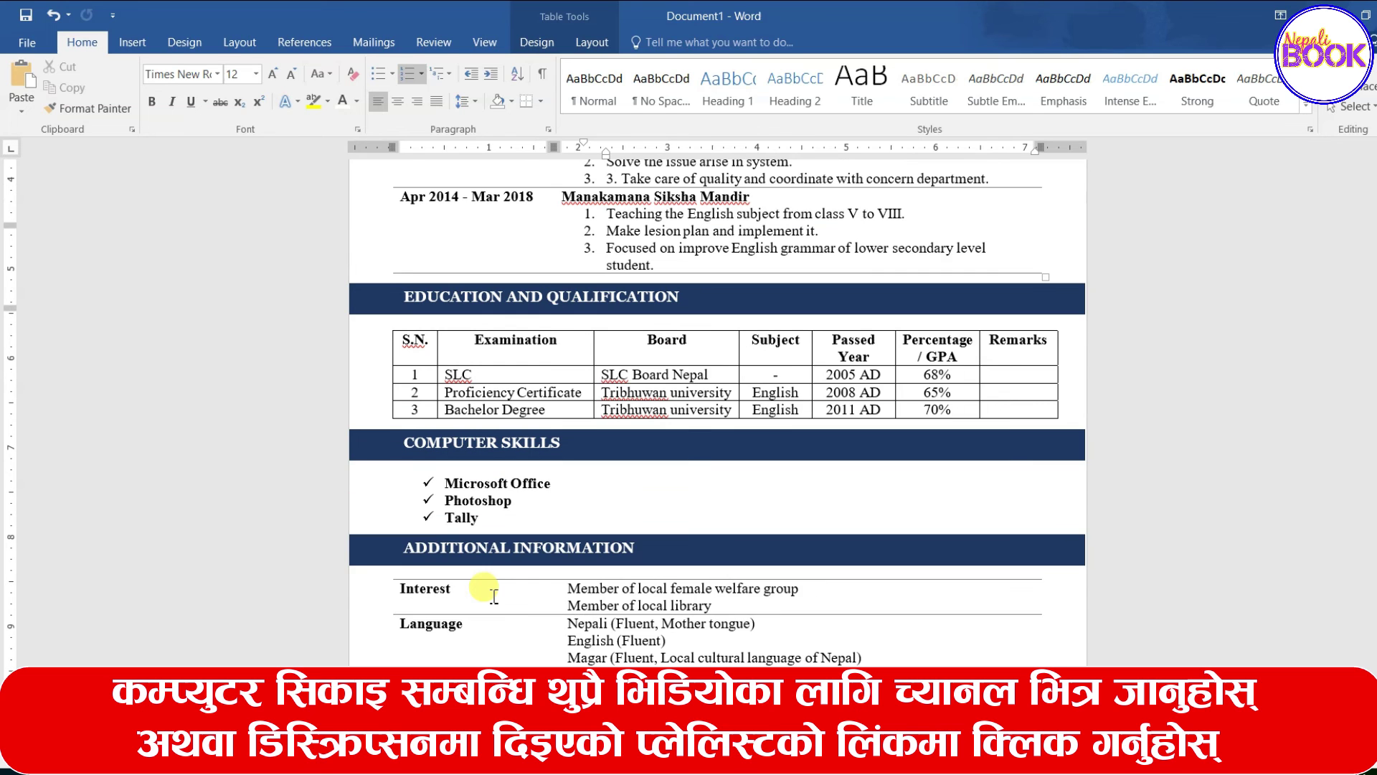
pyautogui.scroll(1, 494, 596)
pyautogui.scroll(1, 493, 595)
pyautogui.scroll(1, 494, 596)
pyautogui.scroll(2, 494, 596)
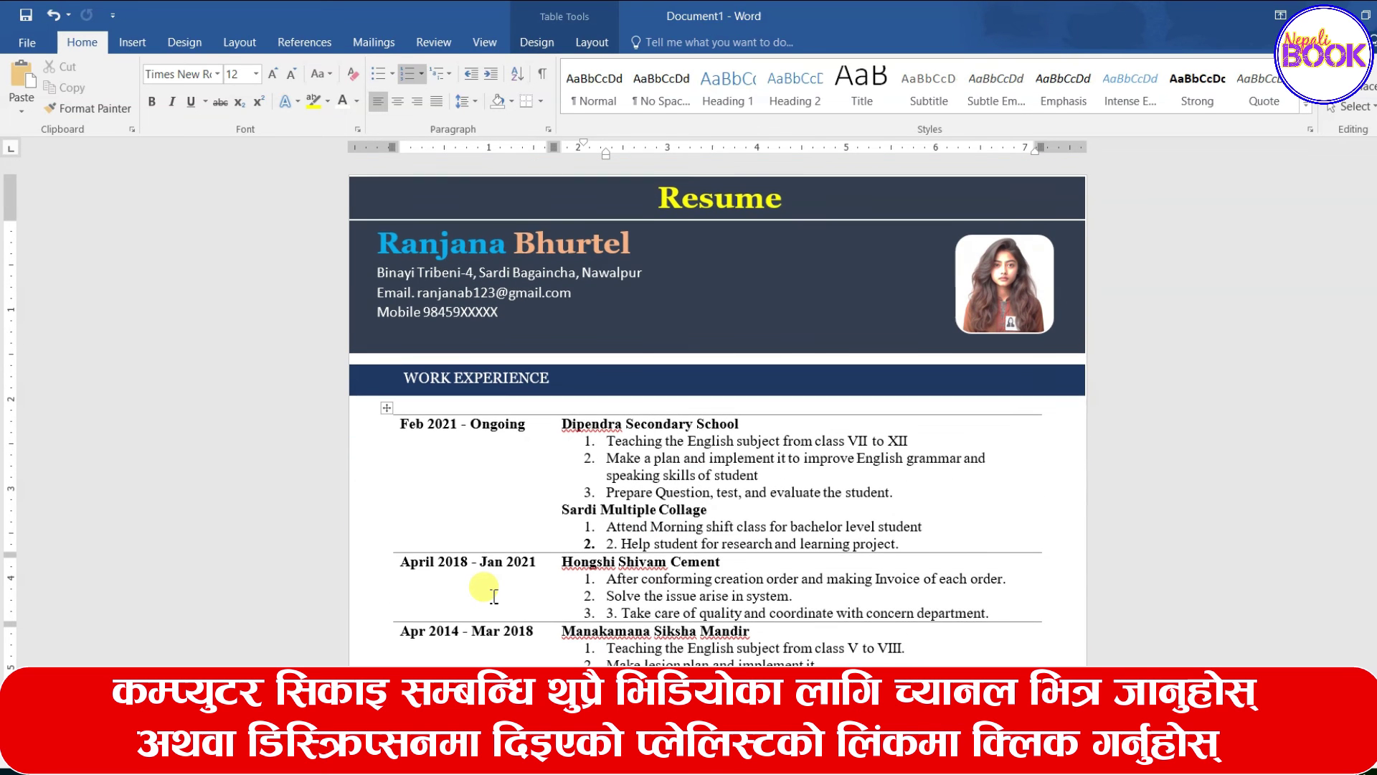